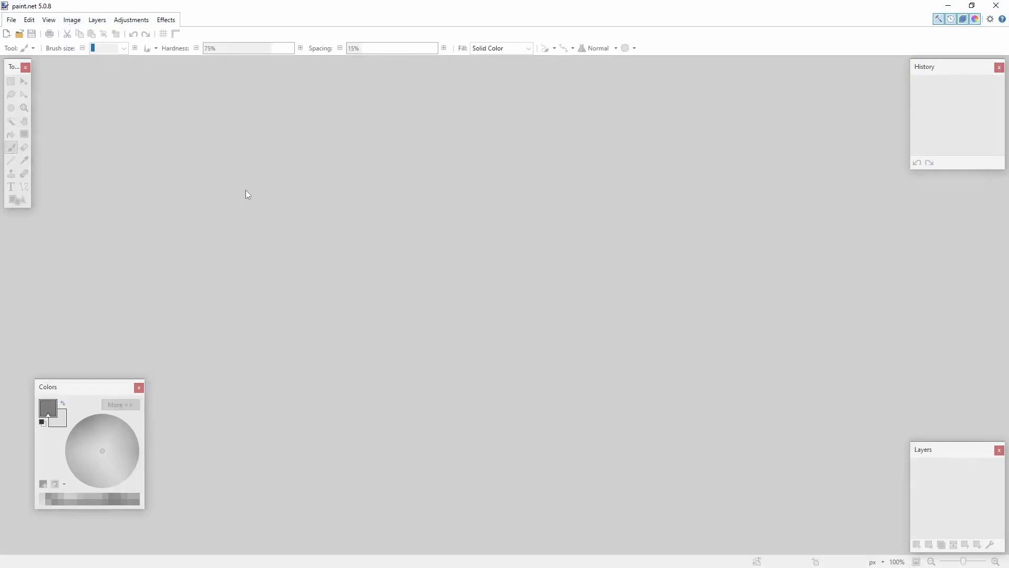
- Create a new blank image 800 pixels wide and 800 pixels high
{"action": "left_click", "coordinate": [72, 20]}
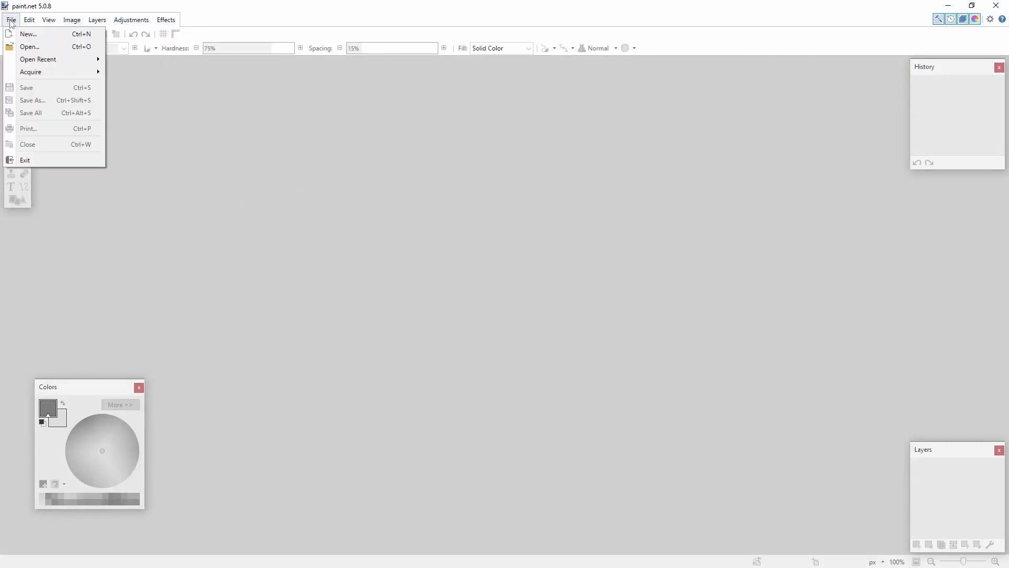
{"action": "left_click", "coordinate": [28, 34]}
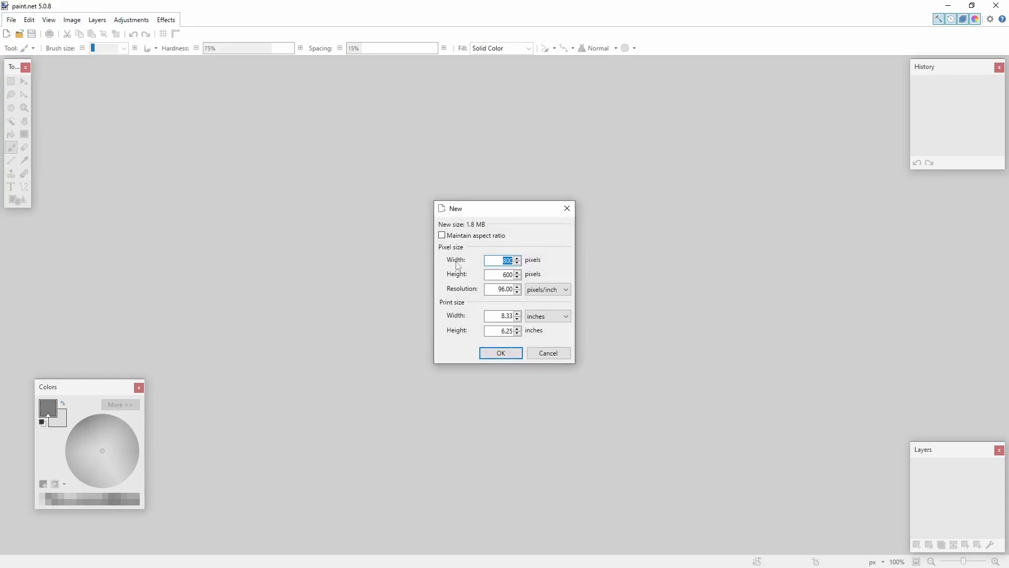
{"action": "key", "text": "Tab"}
{"action": "type", "text": "800"}
{"action": "key", "text": "Return"}
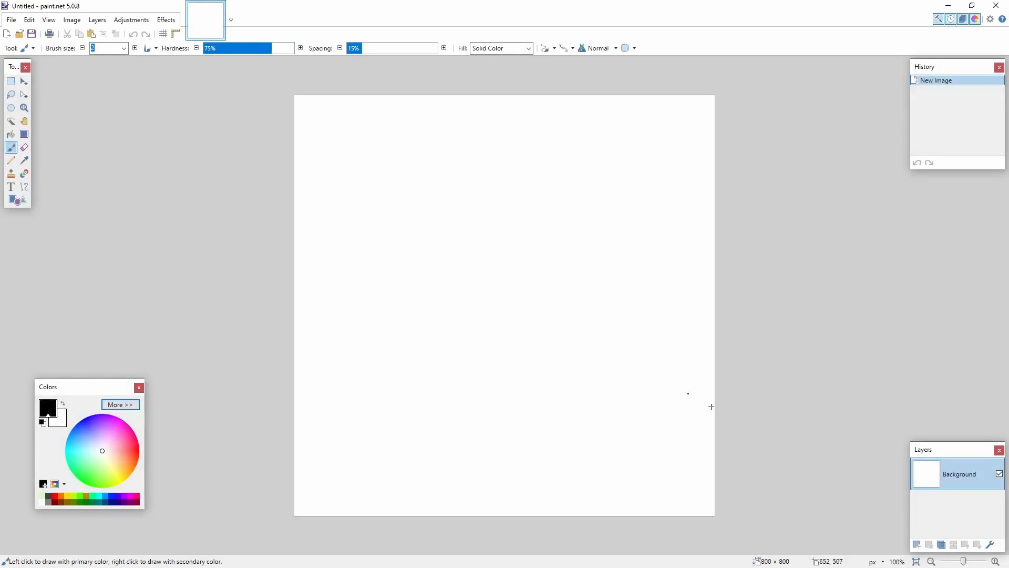
- Add a new transparent layer and delete the white Background layer
{"action": "left_click", "coordinate": [917, 545]}
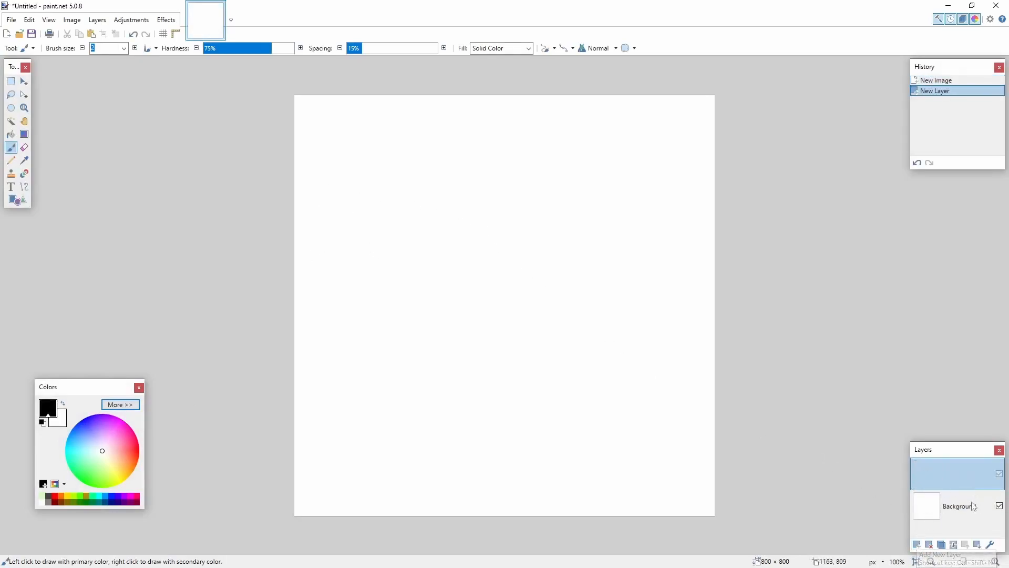
{"action": "left_click", "coordinate": [966, 508]}
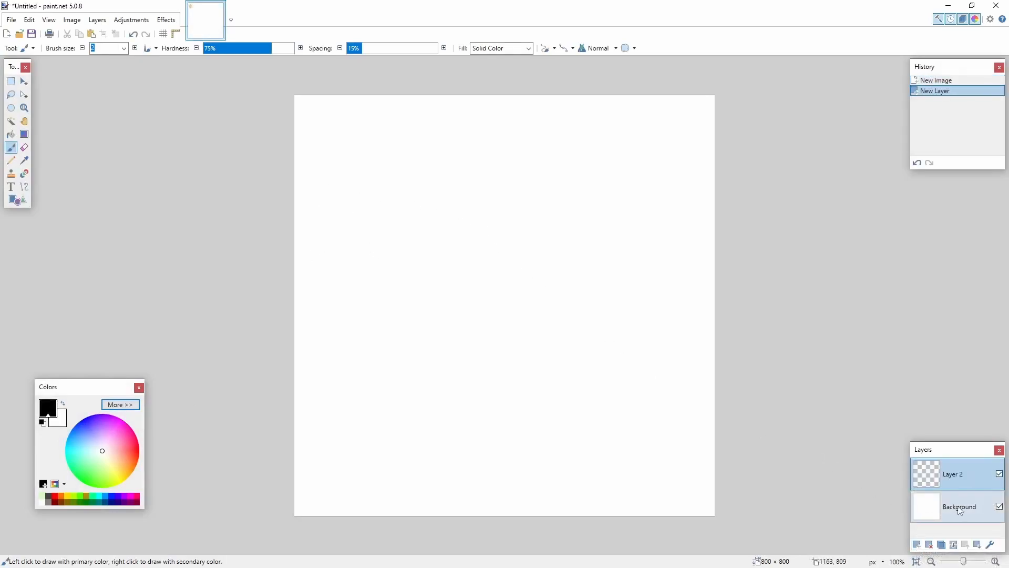
{"action": "left_click", "coordinate": [929, 544]}
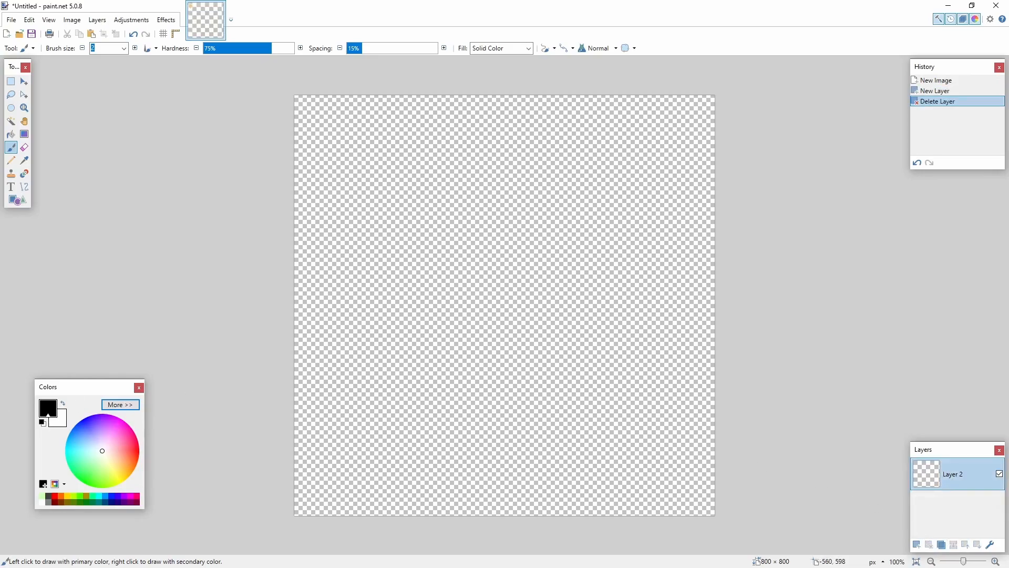
- Render Clouds on the empty layer with scale 1000 and roughness 1.00, randomizing the pattern before applying it
{"action": "left_click", "coordinate": [165, 20]}
{"action": "mouse_move", "coordinate": [189, 125]}
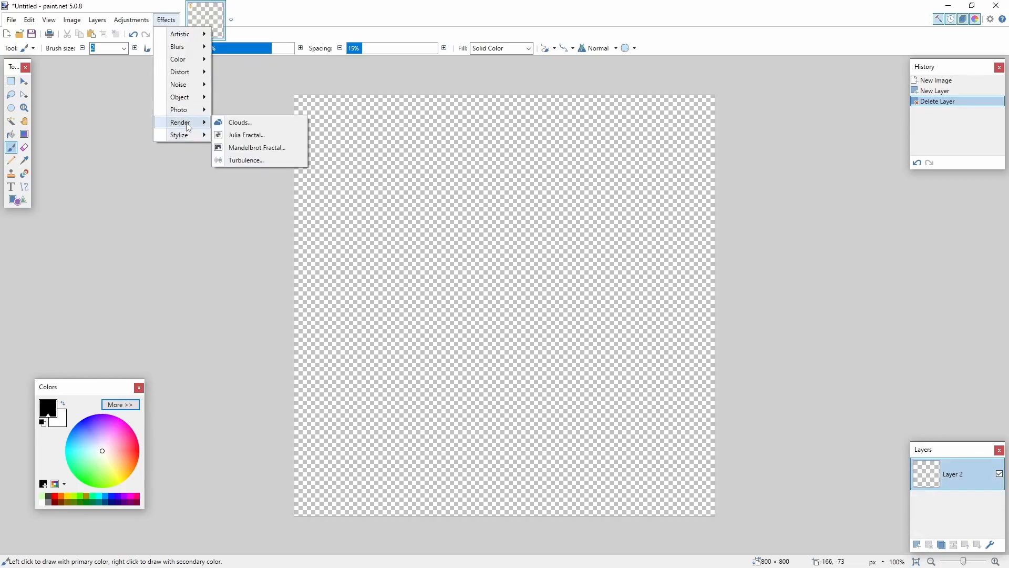
{"action": "left_click", "coordinate": [252, 123]}
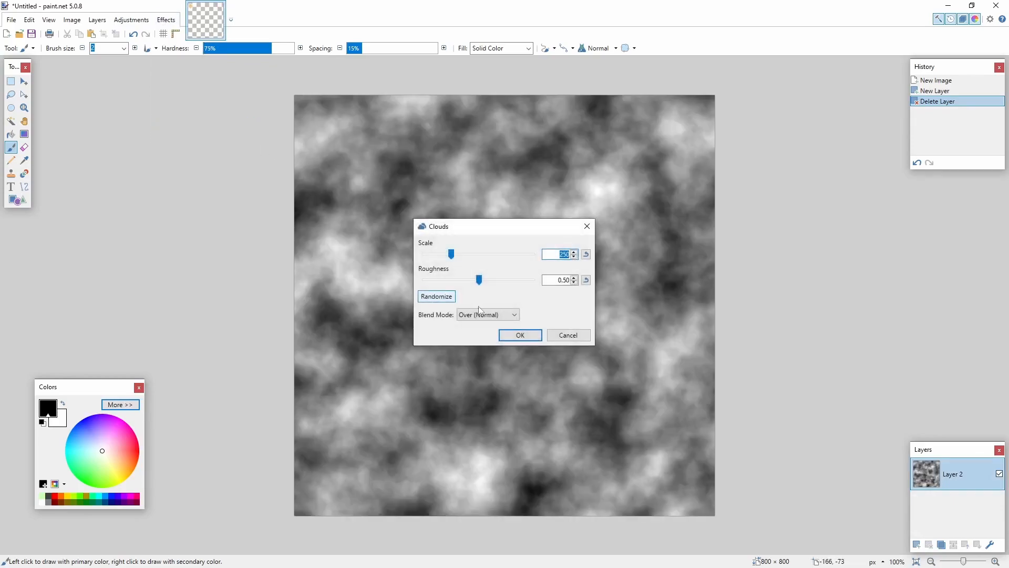
{"action": "left_click_drag", "start_coordinate": [456, 258], "coordinate": [533, 255]}
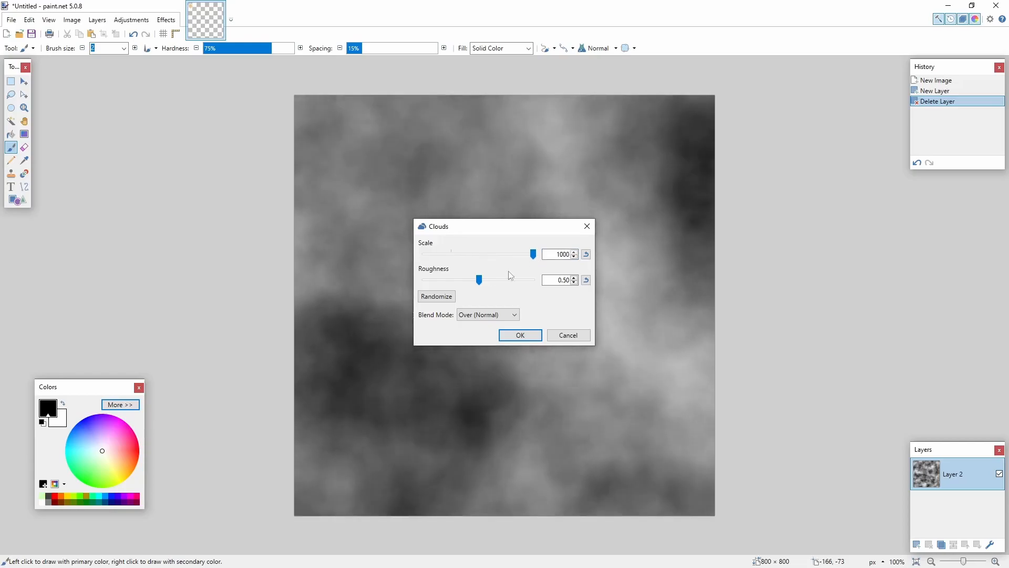
{"action": "left_click_drag", "start_coordinate": [479, 283], "coordinate": [534, 281]}
{"action": "left_click_drag", "start_coordinate": [508, 228], "coordinate": [849, 230]}
{"action": "left_click", "coordinate": [779, 297]}
{"action": "left_click", "coordinate": [777, 297]}
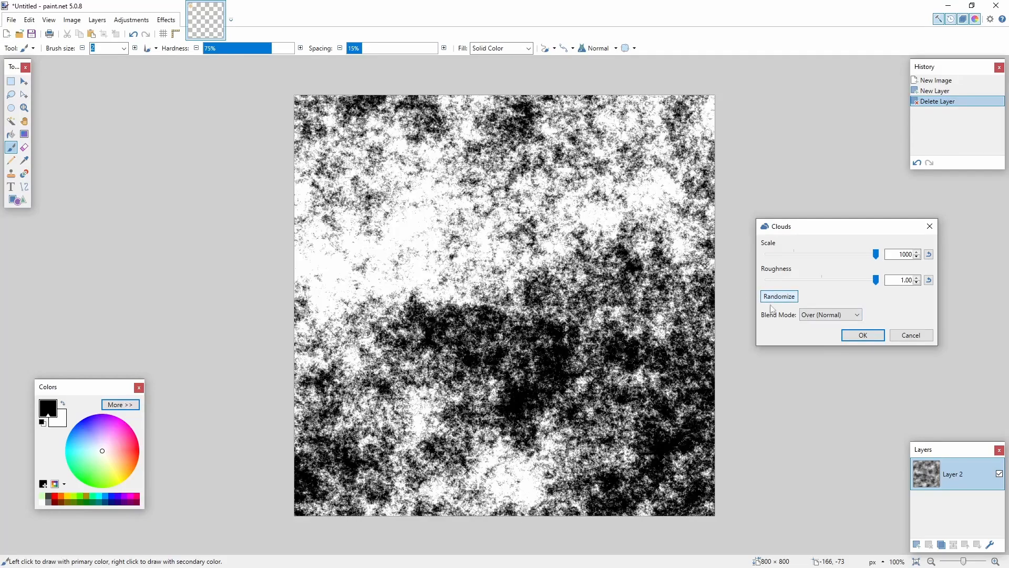
{"action": "left_click", "coordinate": [860, 337]}
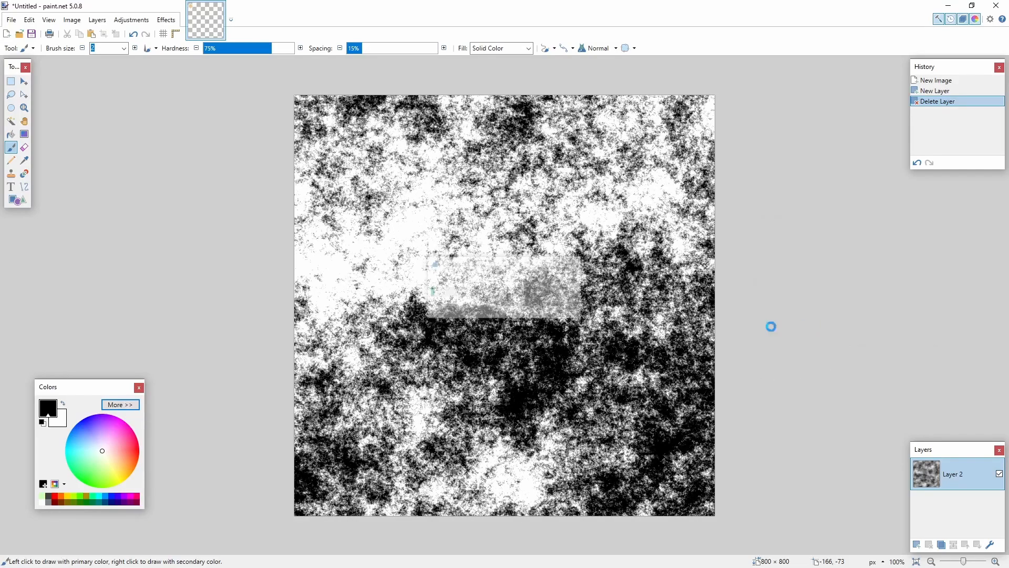
- Select a centred circle about 655 pixels across and erase the cloud texture outside it
{"action": "left_click", "coordinate": [11, 108]}
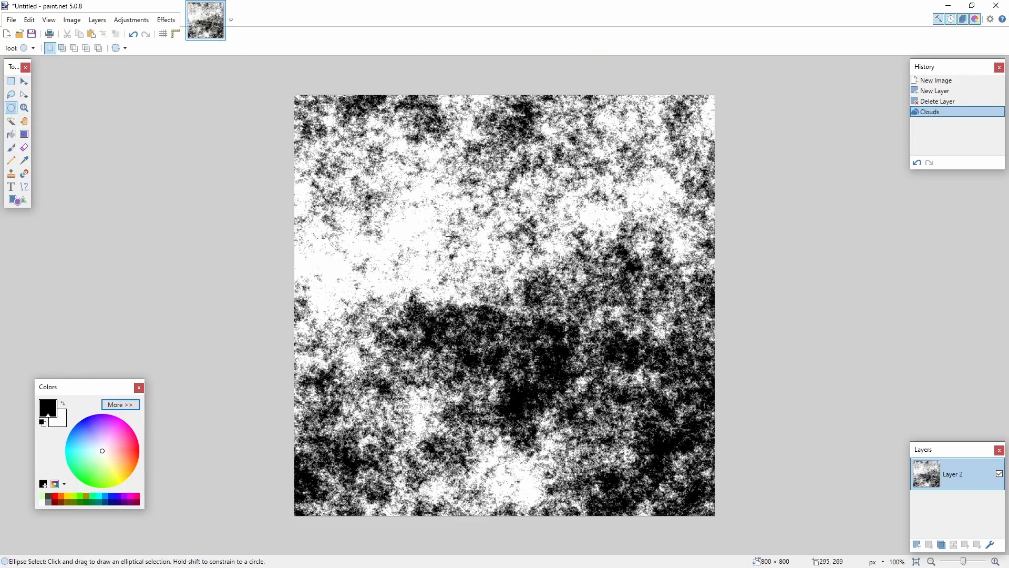
{"action": "left_click_drag", "start_coordinate": [378, 181], "coordinate": [631, 415]}
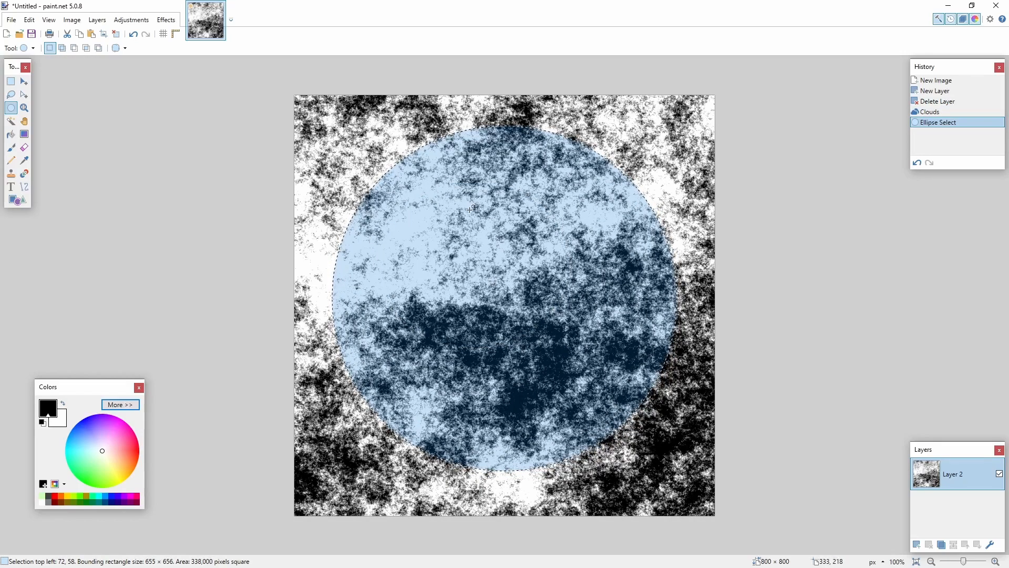
{"action": "key", "text": "ctrl+i"}
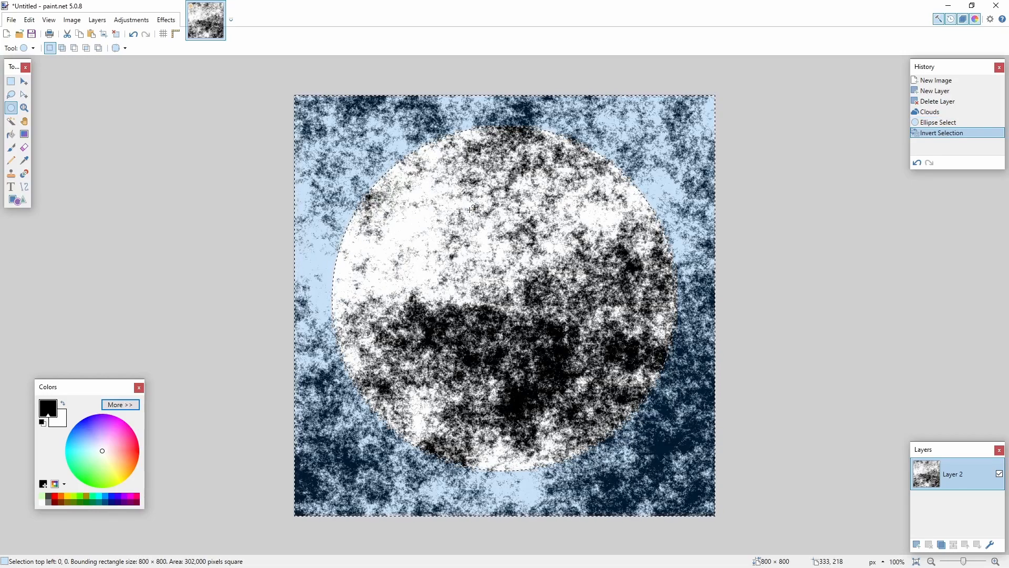
{"action": "key", "text": "Delete"}
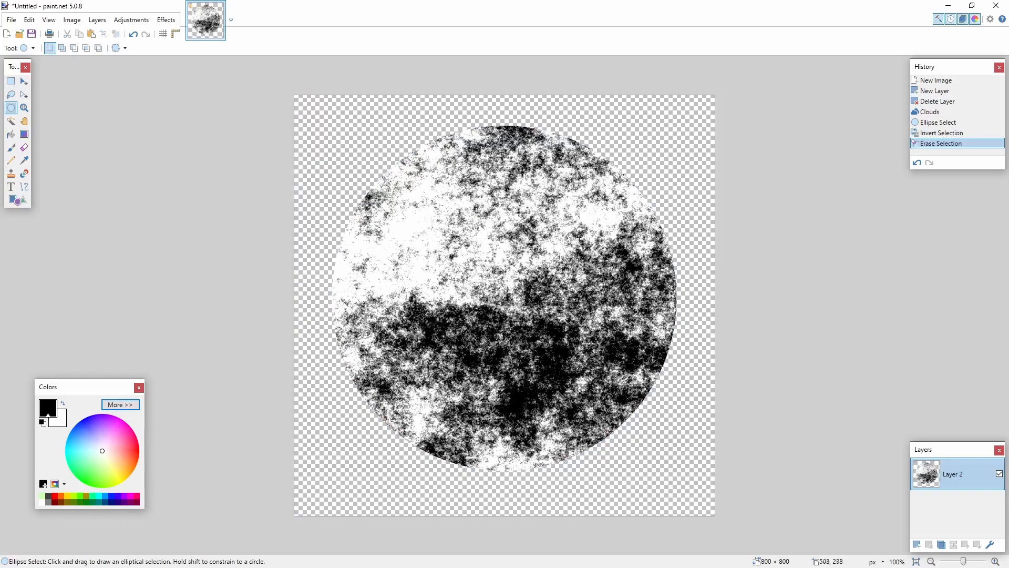
- Apply a Fragment blur to the cloud circle with fragment count 5 and distance 31
{"action": "left_click", "coordinate": [166, 20]}
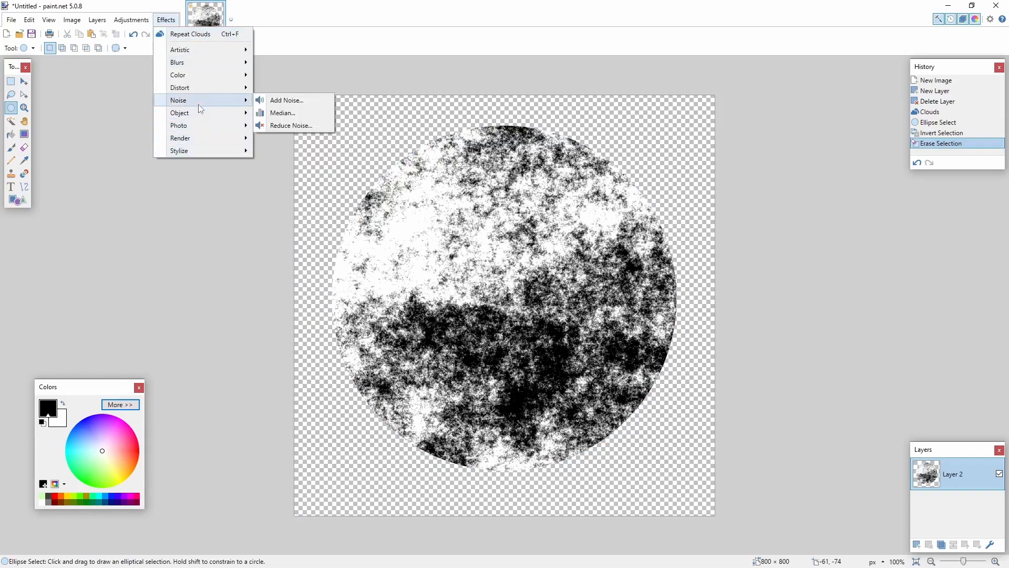
{"action": "mouse_move", "coordinate": [201, 90]}
{"action": "mouse_move", "coordinate": [206, 67]}
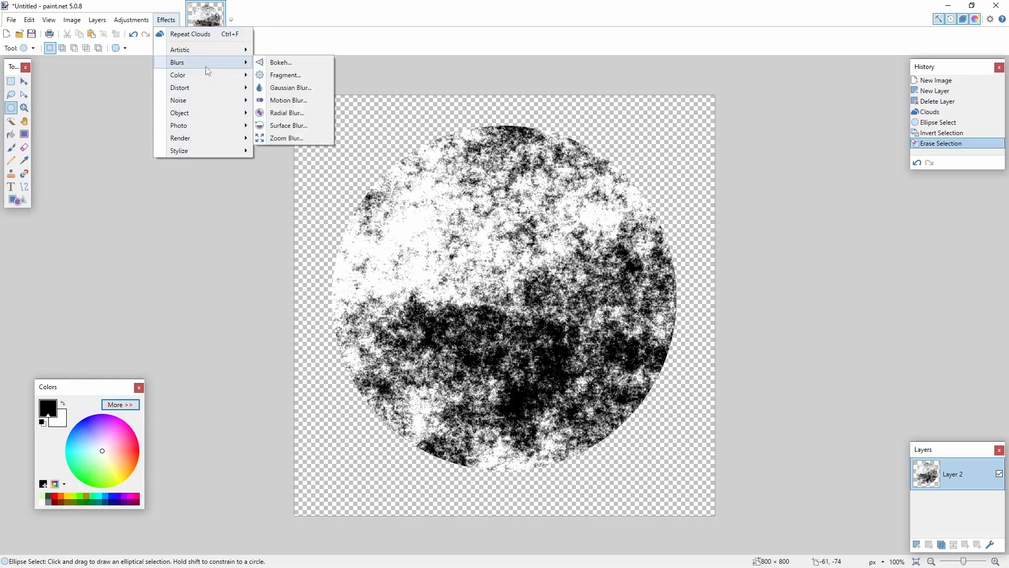
{"action": "left_click", "coordinate": [290, 76]}
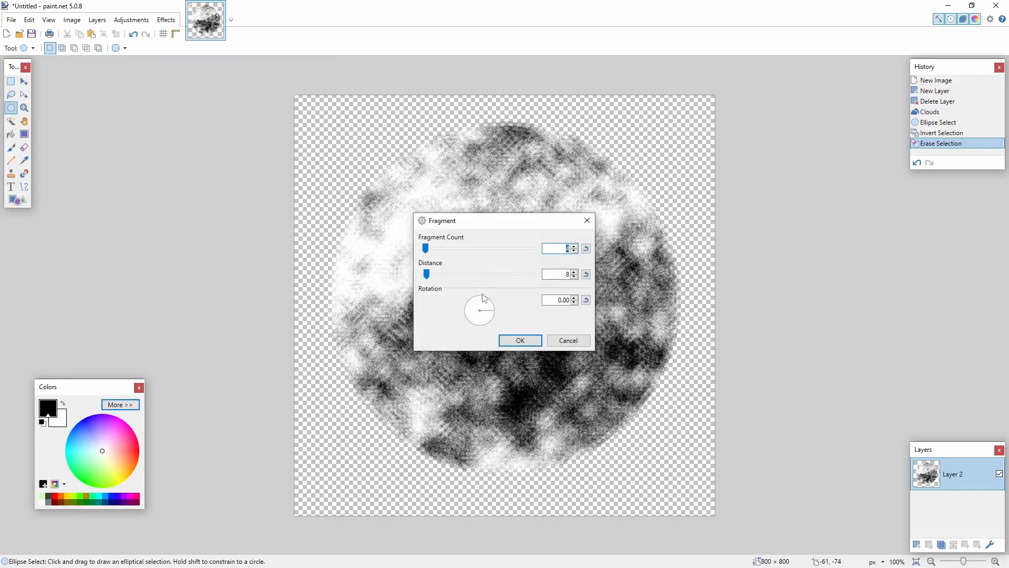
{"action": "left_click_drag", "start_coordinate": [503, 225], "coordinate": [787, 208]}
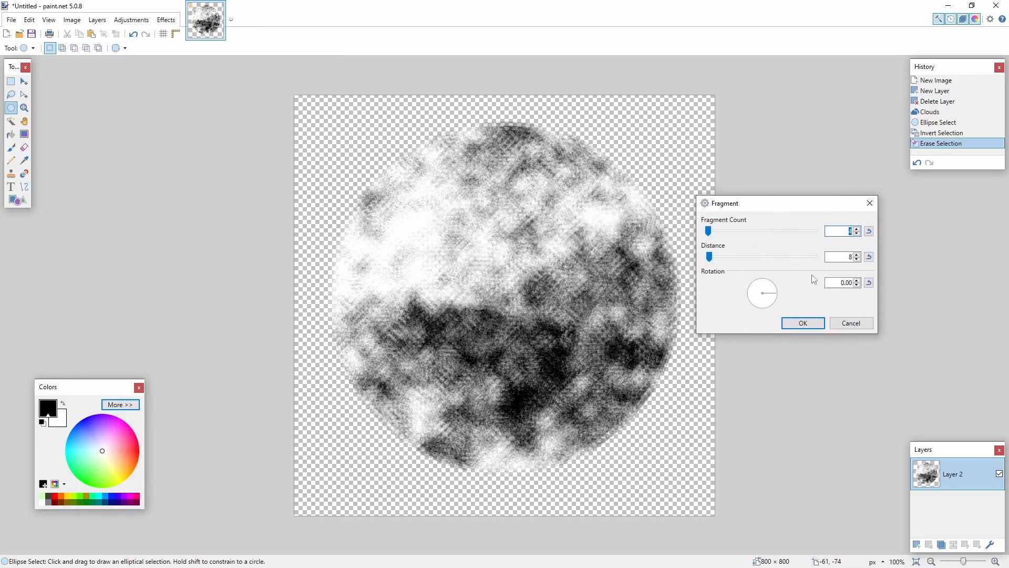
{"action": "left_click_drag", "start_coordinate": [708, 257], "coordinate": [715, 259]}
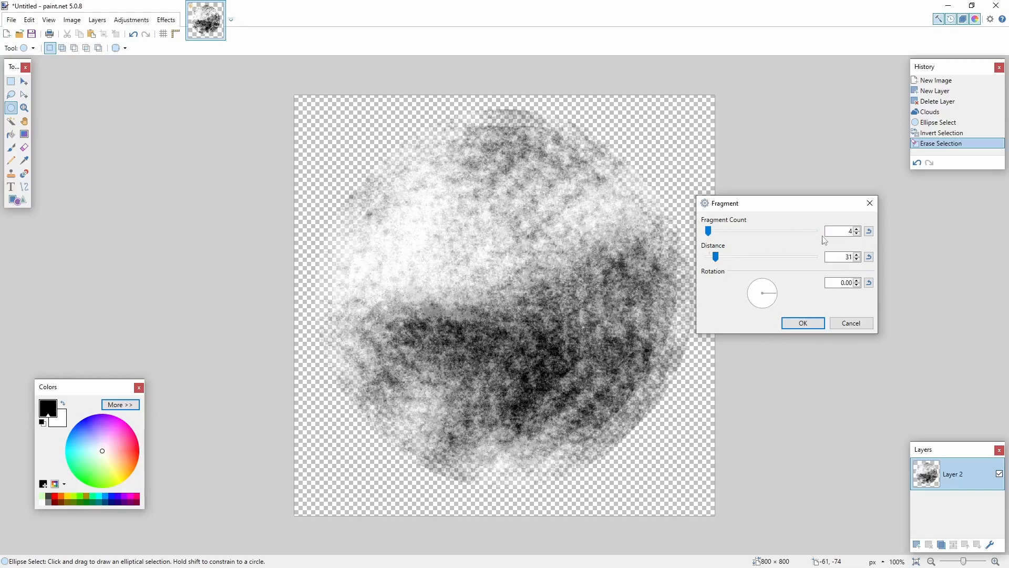
{"action": "left_click", "coordinate": [858, 230]}
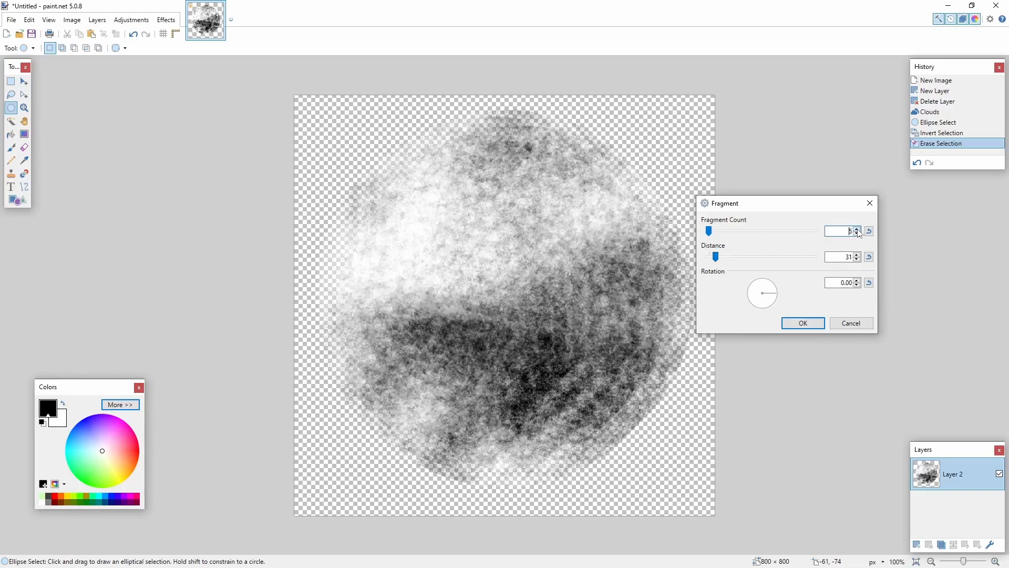
{"action": "double_click", "coordinate": [857, 233]}
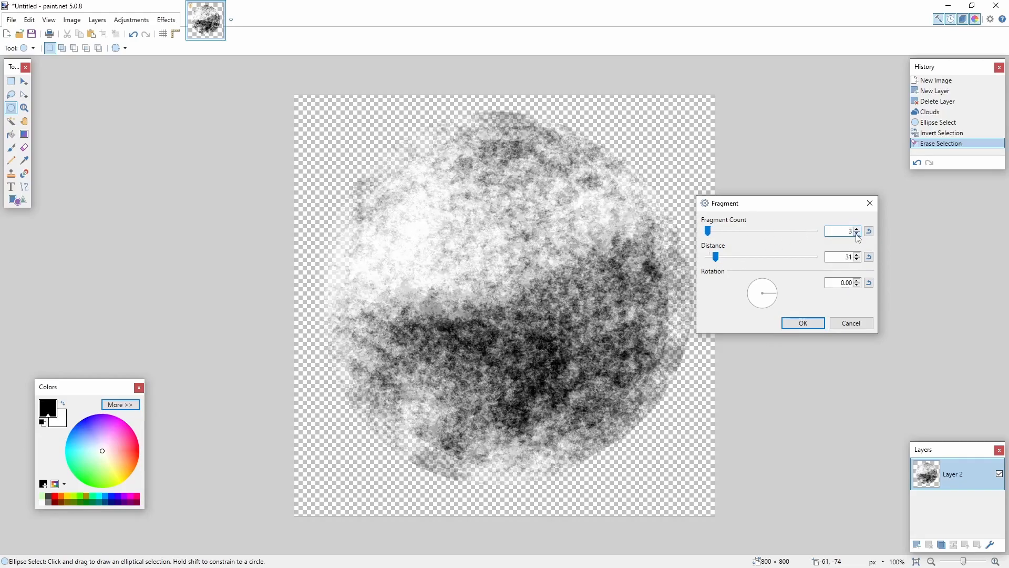
{"action": "left_click", "coordinate": [857, 230]}
{"action": "left_click", "coordinate": [857, 229]}
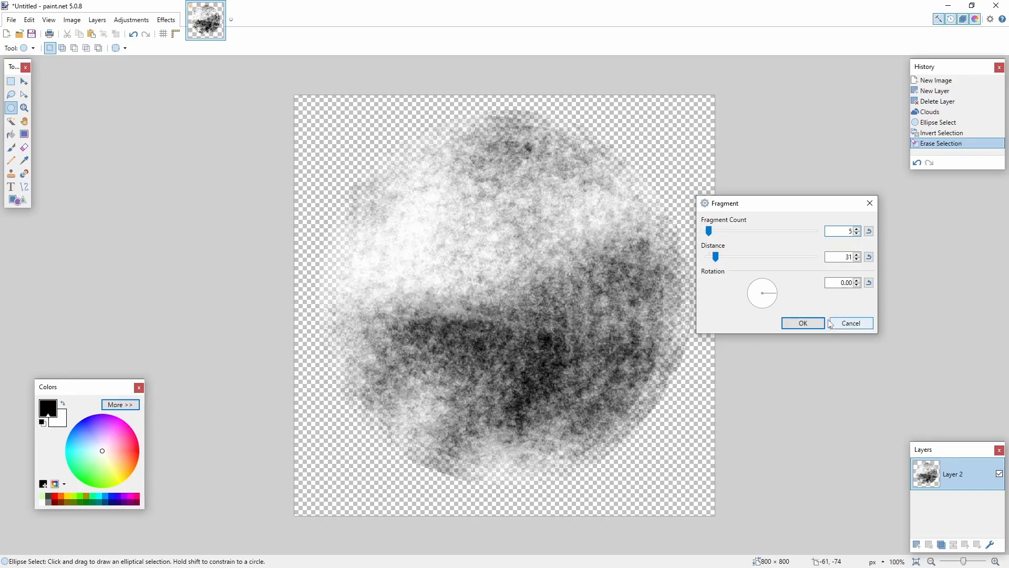
{"action": "left_click", "coordinate": [800, 323]}
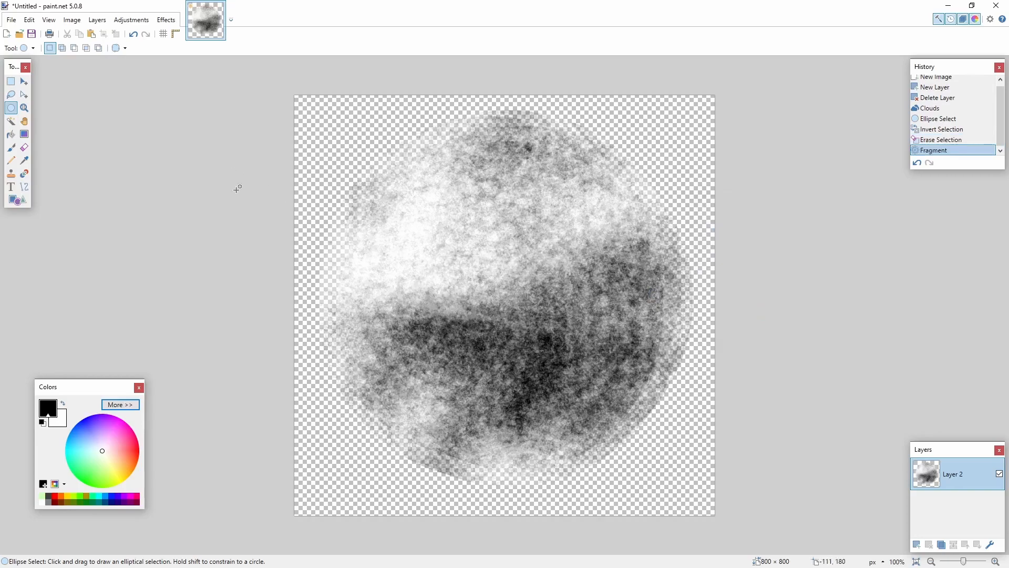
- Apply the Dents distortion to the cloud circle with scale 57.03, detail 75.73 and turbulence 4.99
{"action": "left_click", "coordinate": [167, 21]}
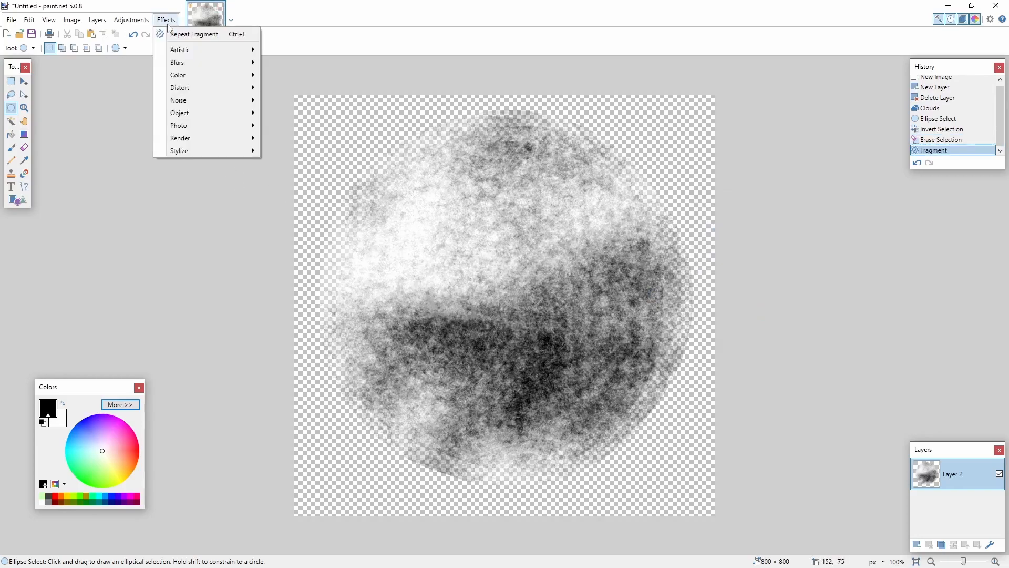
{"action": "mouse_move", "coordinate": [196, 87]}
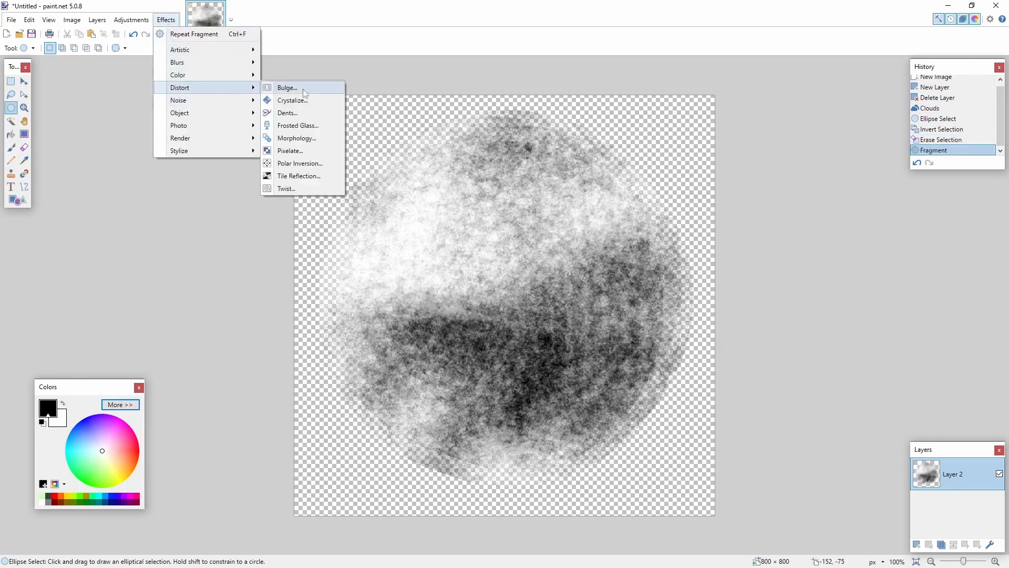
{"action": "left_click", "coordinate": [287, 114]}
{"action": "left_click_drag", "start_coordinate": [515, 176], "coordinate": [780, 202]}
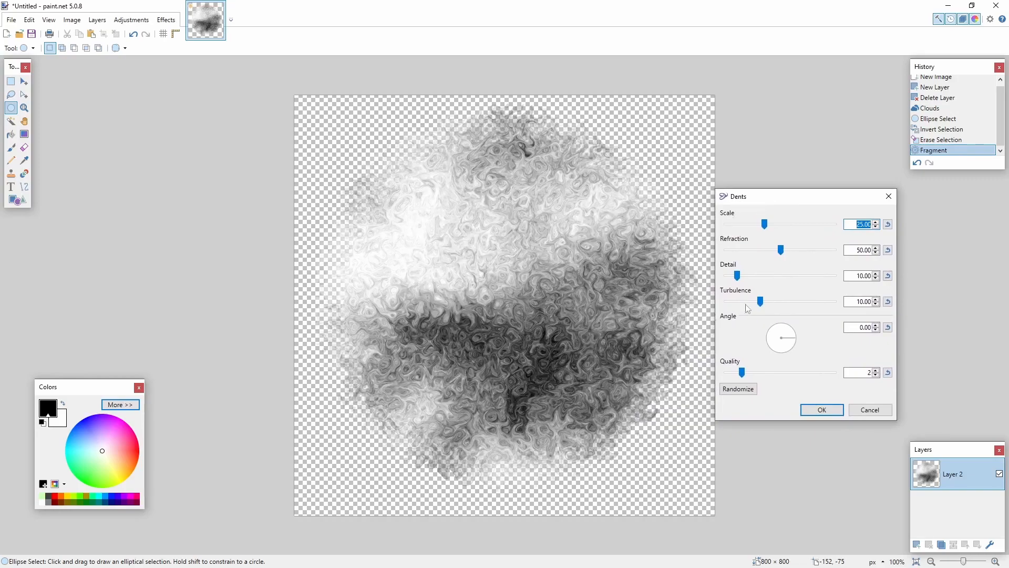
{"action": "left_click_drag", "start_coordinate": [765, 226], "coordinate": [784, 226]}
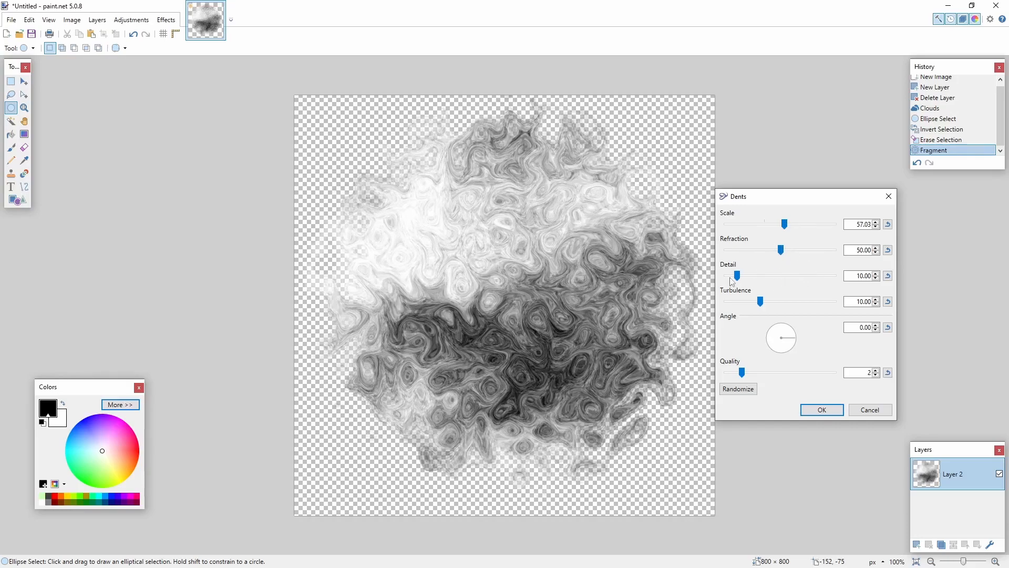
{"action": "left_click_drag", "start_coordinate": [736, 275], "coordinate": [804, 274]}
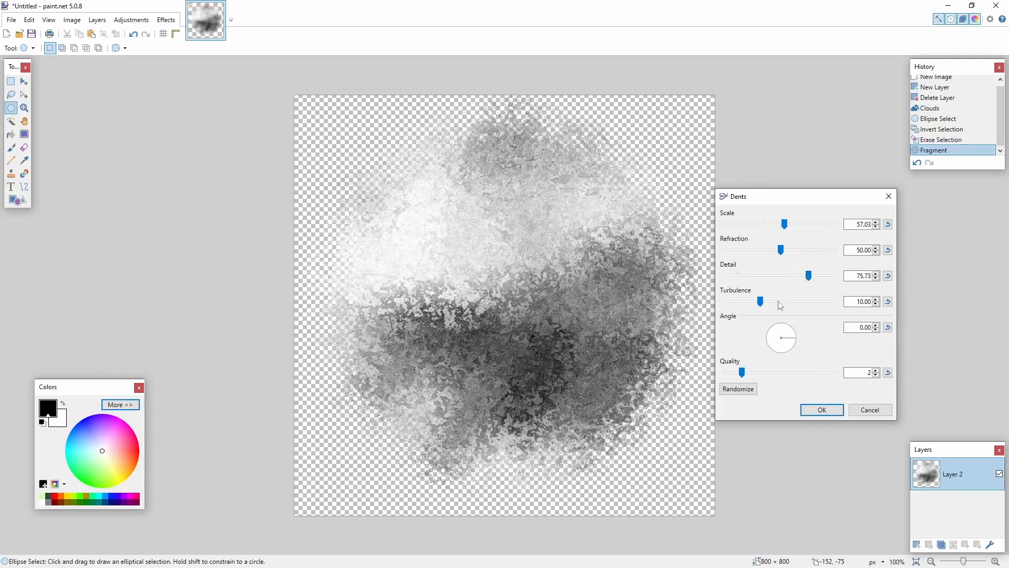
{"action": "left_click_drag", "start_coordinate": [764, 305], "coordinate": [753, 305]}
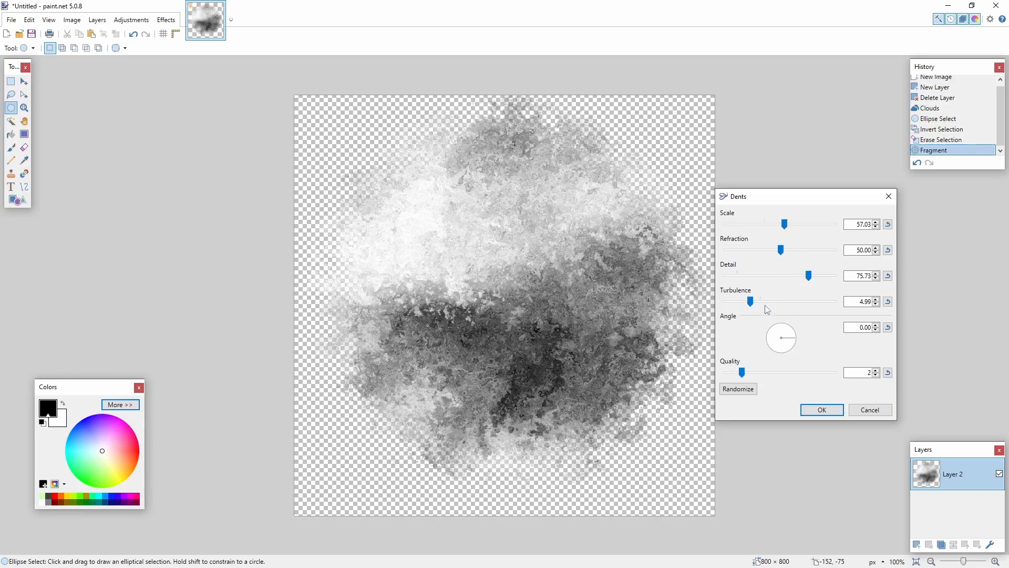
{"action": "left_click_drag", "start_coordinate": [791, 200], "coordinate": [843, 204]}
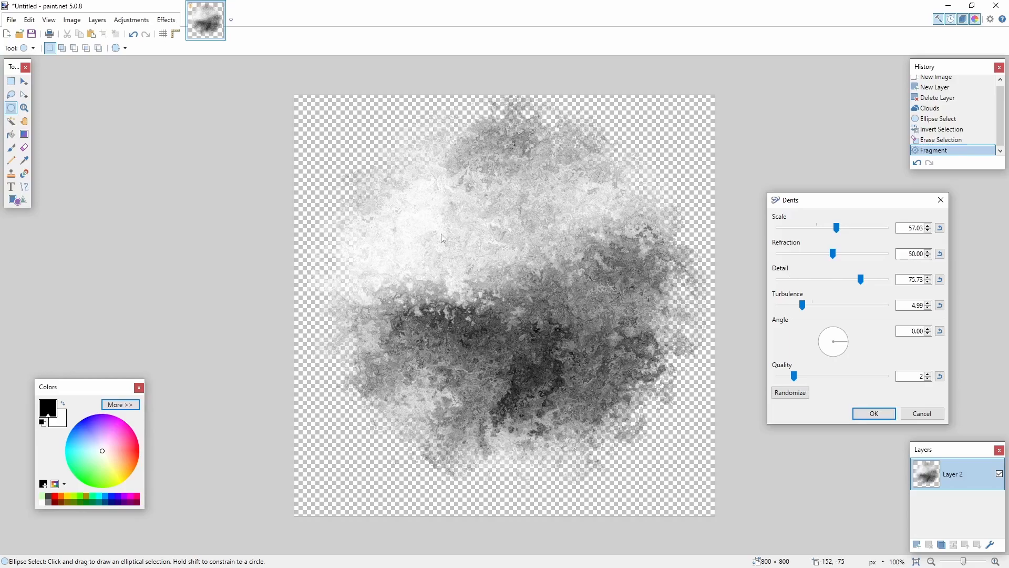
{"action": "left_click", "coordinate": [868, 414]}
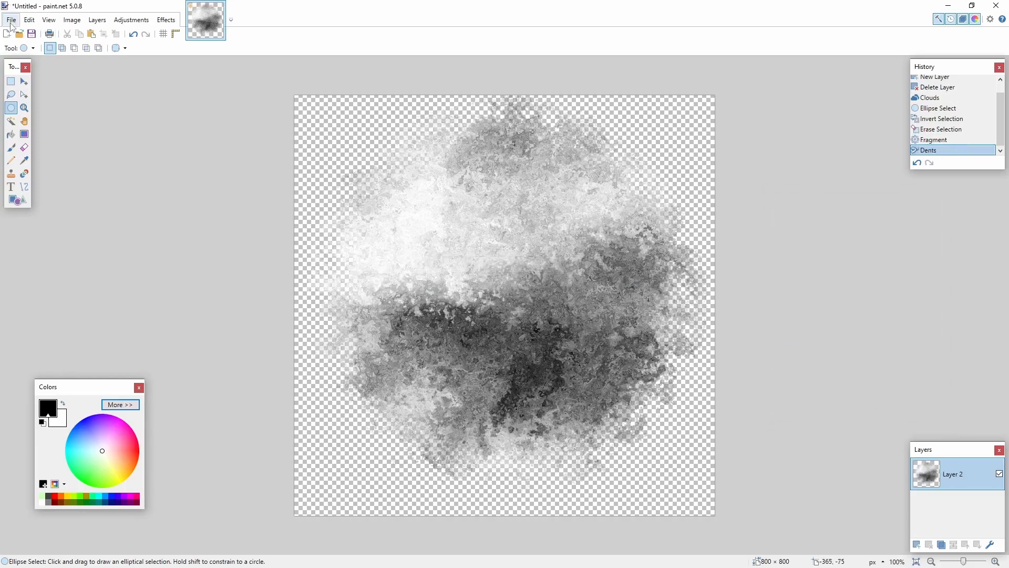
{"action": "left_click", "coordinate": [166, 20]}
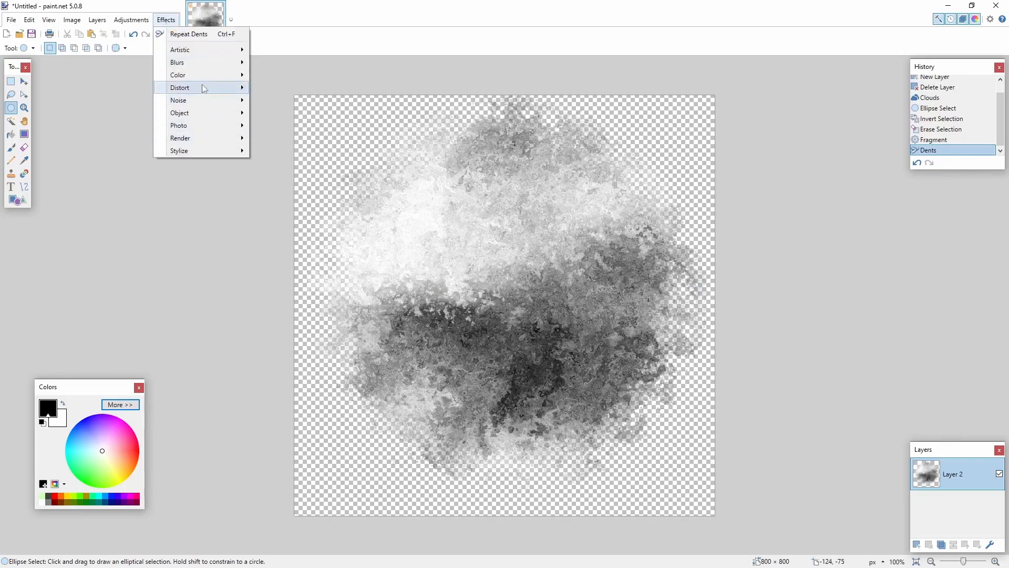
{"action": "mouse_move", "coordinate": [194, 63]}
{"action": "left_click", "coordinate": [279, 88]}
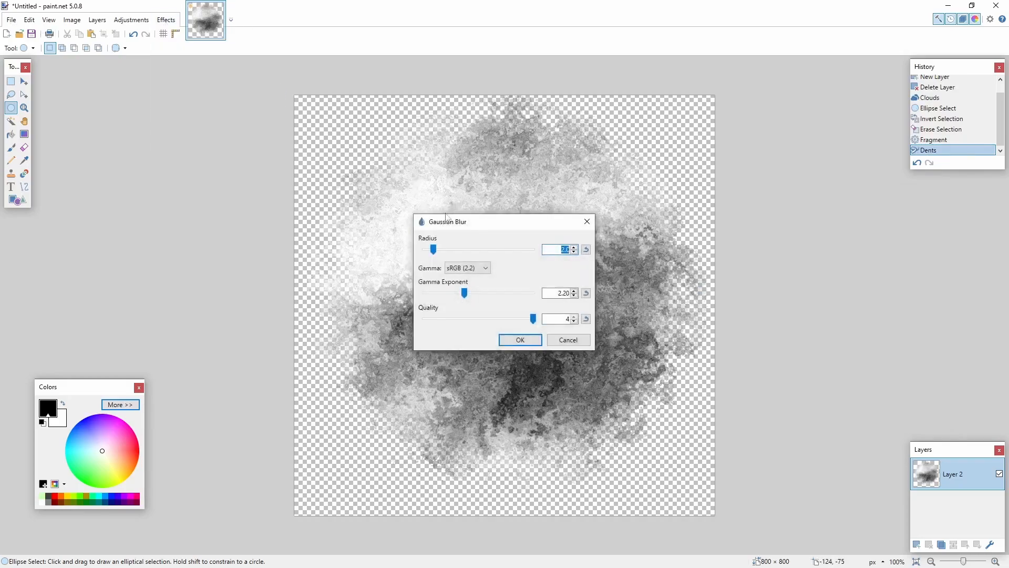
{"action": "left_click_drag", "start_coordinate": [489, 222], "coordinate": [777, 214]}
{"action": "left_click_drag", "start_coordinate": [727, 242], "coordinate": [738, 242]}
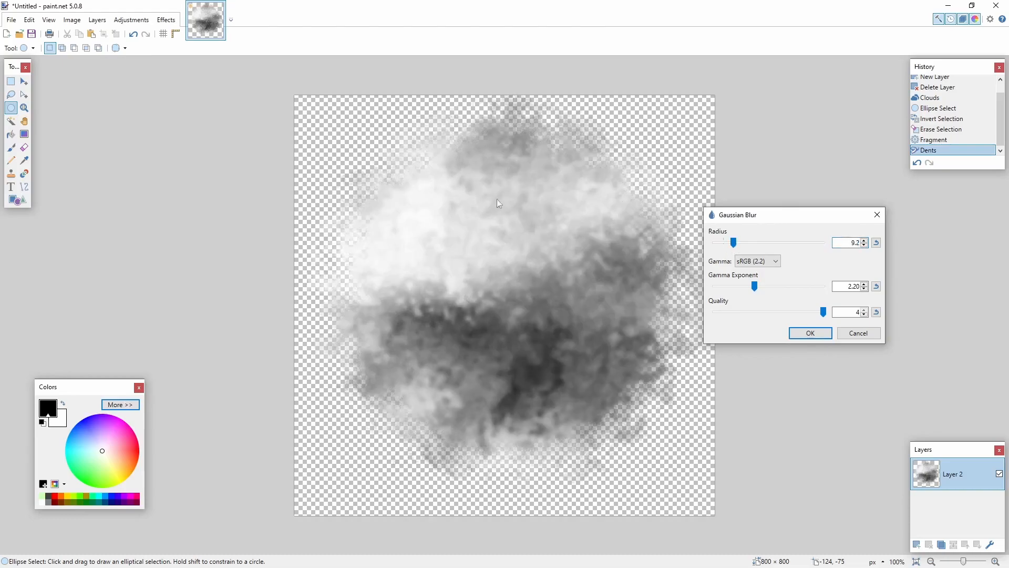
{"action": "left_click", "coordinate": [867, 335]}
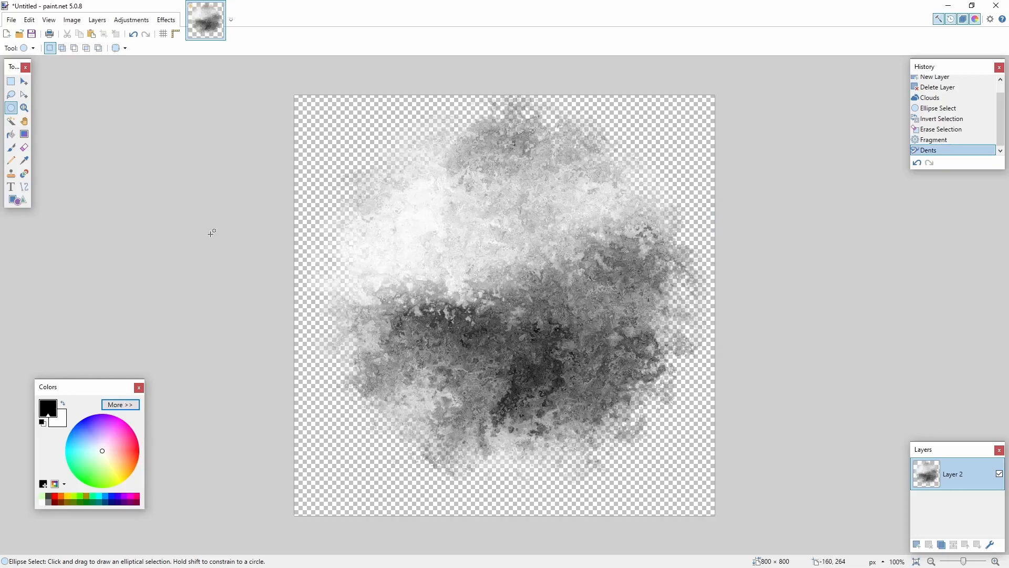
- Save the smoke image as PaintNET_Smoke in PNG format in the Smoke Miniseries folder, keeping the auto-detected bit depth
{"action": "left_click", "coordinate": [11, 19]}
{"action": "left_click", "coordinate": [35, 103]}
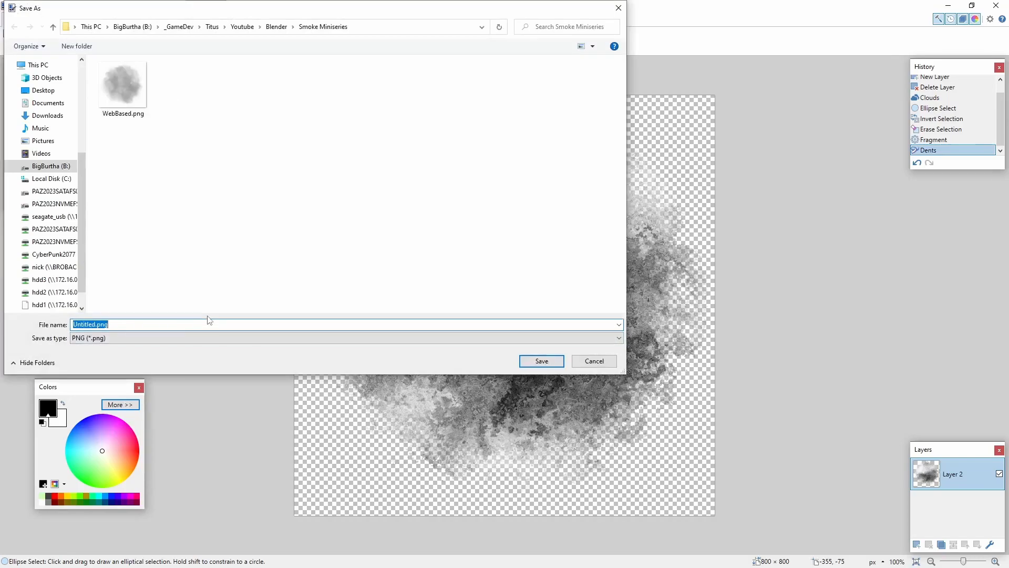
{"action": "type", "text": "PaintNET_Smoke"}
{"action": "key", "text": "Return"}
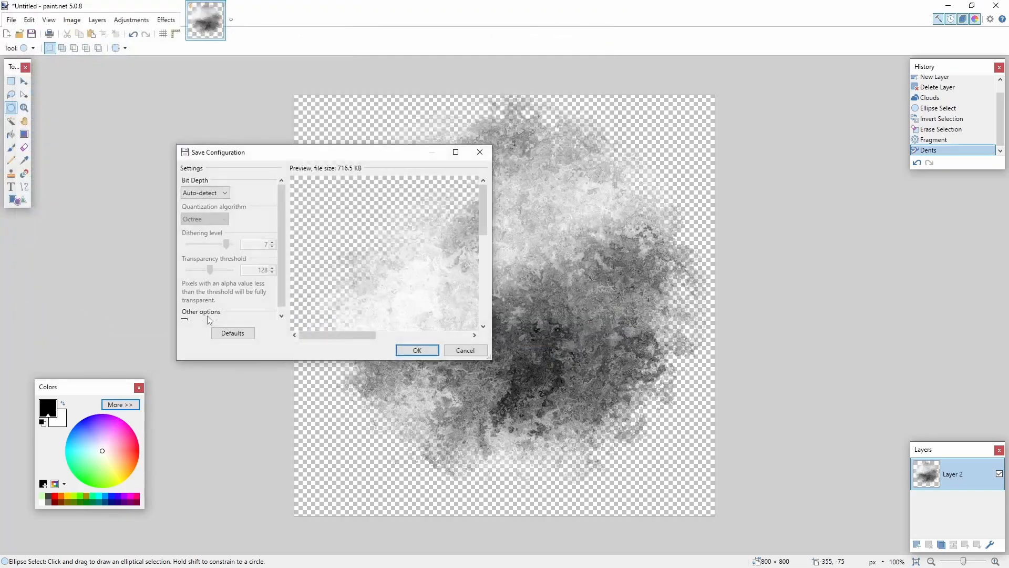
{"action": "left_click", "coordinate": [399, 352]}
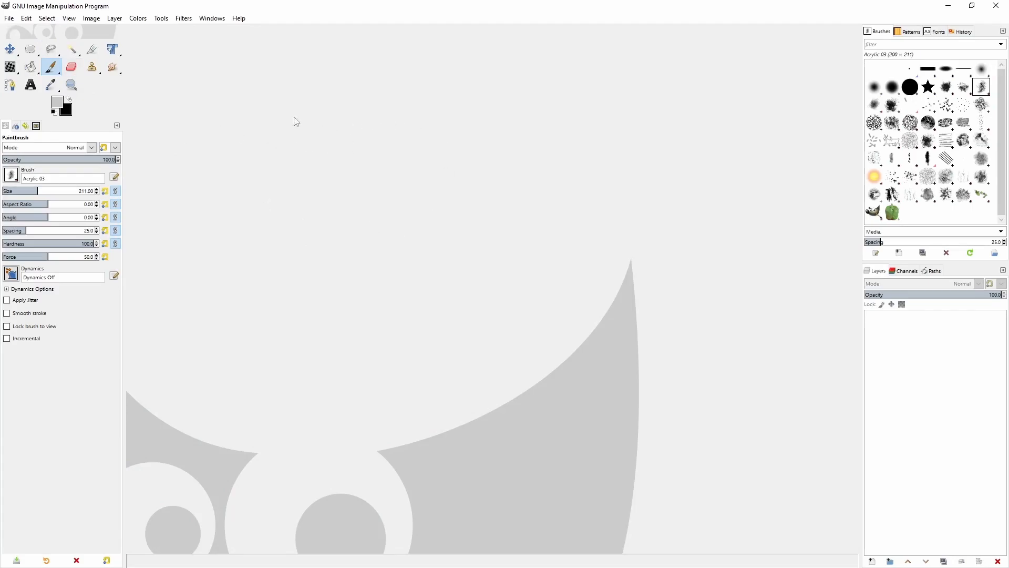
- In GIMP, create a new 800 × 800 px RGB image filled with transparency
{"action": "left_click", "coordinate": [9, 19]}
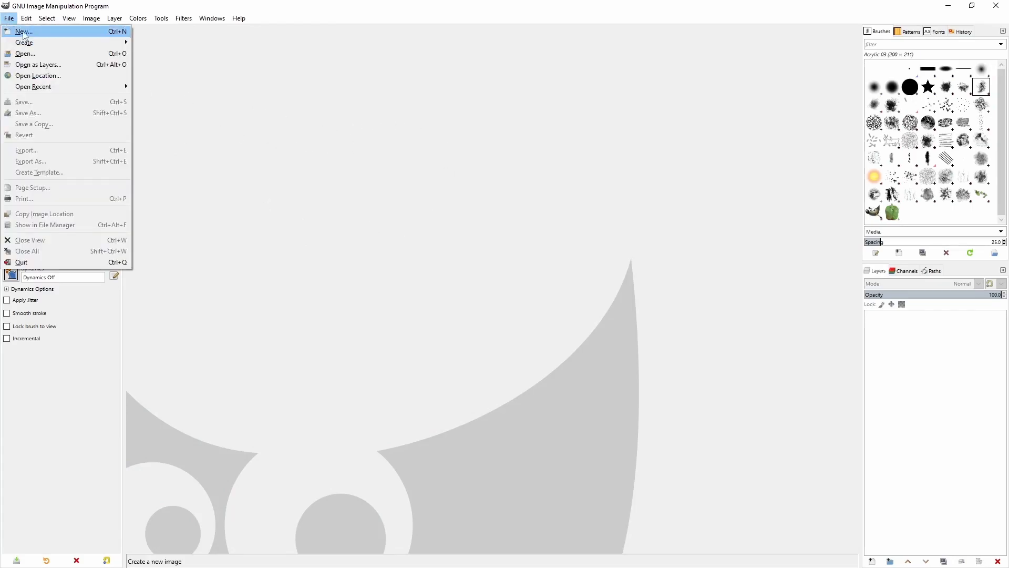
{"action": "left_click", "coordinate": [21, 30]}
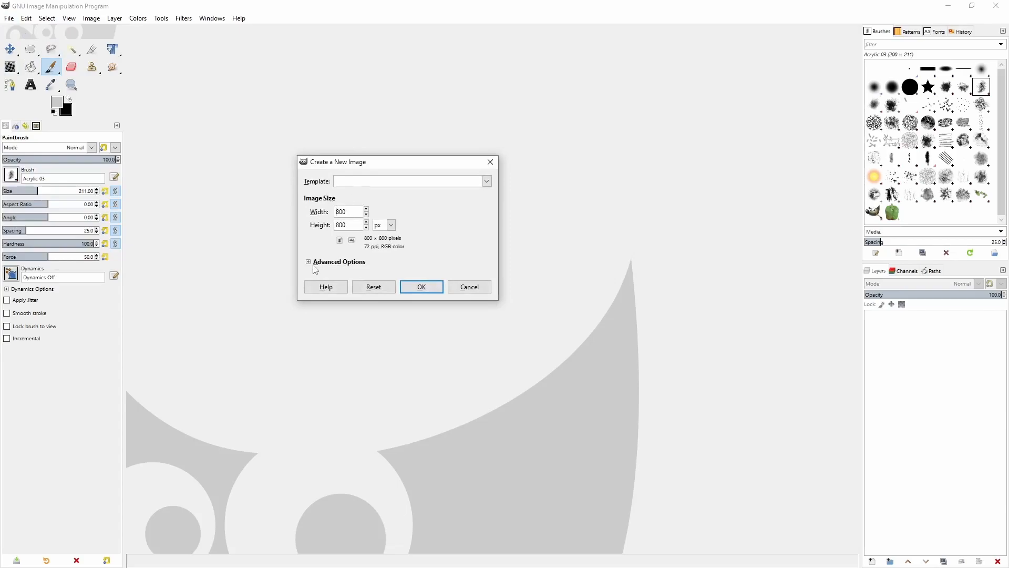
{"action": "left_click", "coordinate": [316, 263]}
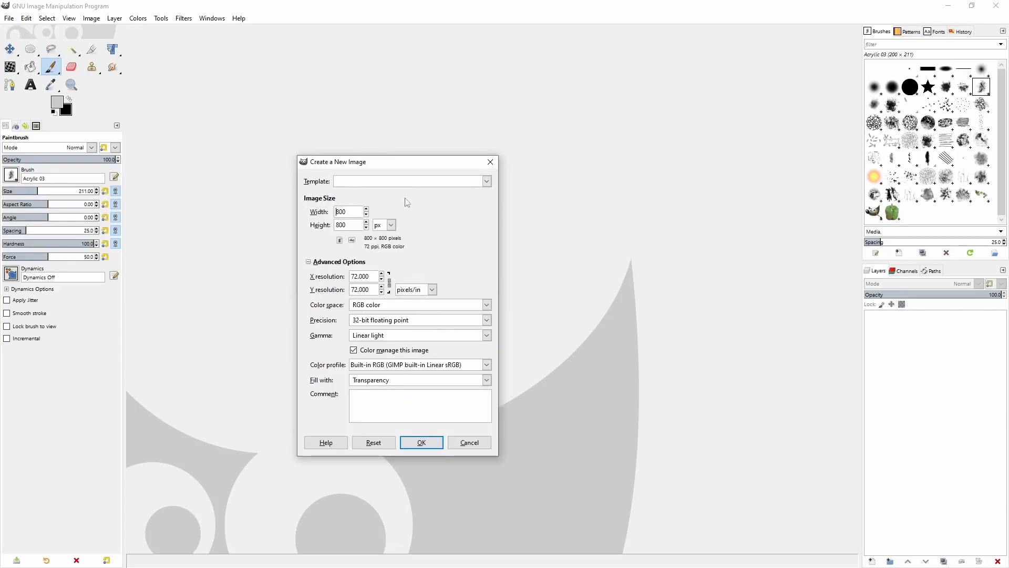
{"action": "left_click_drag", "start_coordinate": [400, 166], "coordinate": [510, 89]}
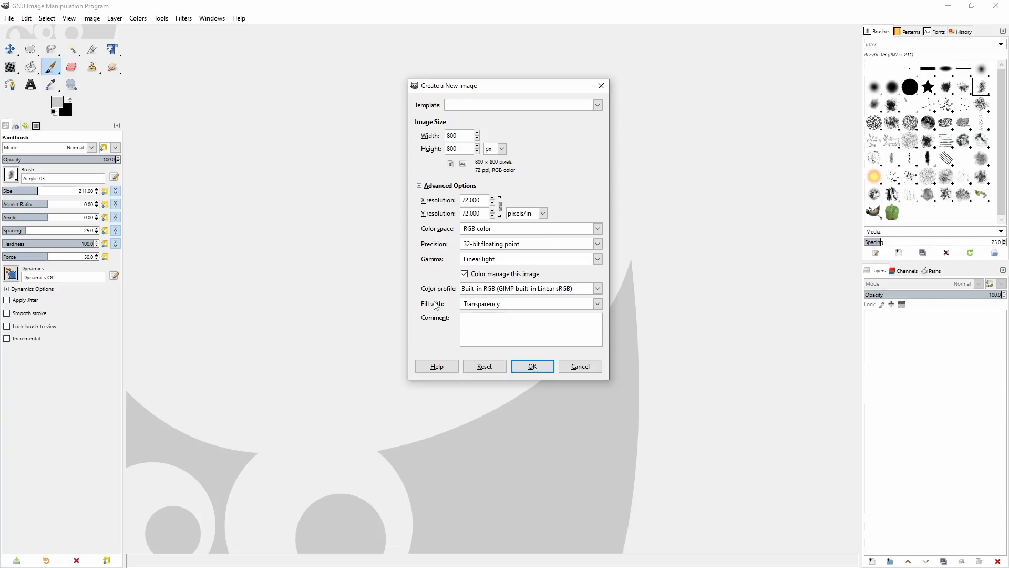
{"action": "left_click", "coordinate": [592, 304]}
{"action": "left_click", "coordinate": [481, 355]}
{"action": "left_click", "coordinate": [533, 367]}
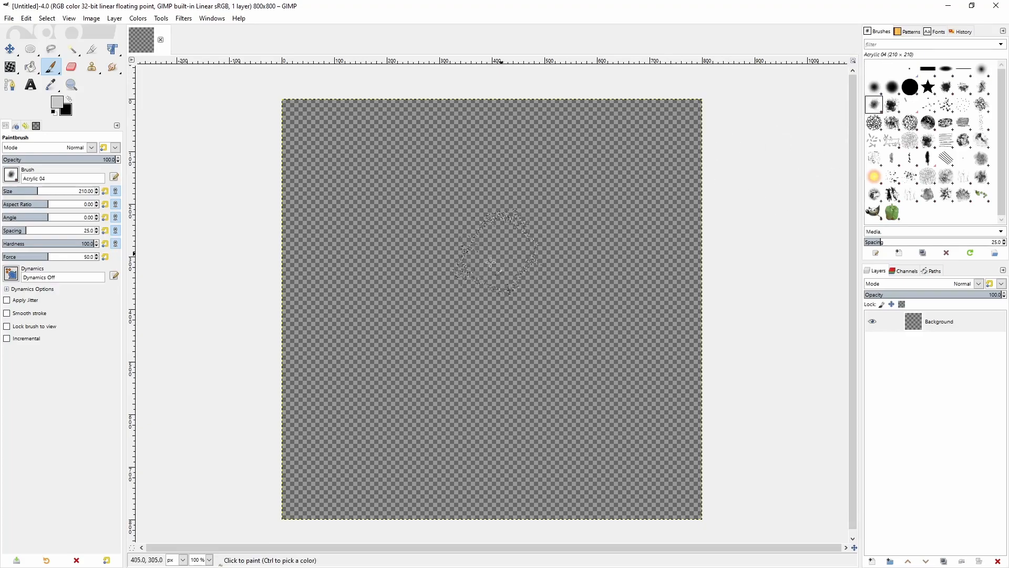
- Set the foreground colour's lightness to 100 and paint a rough white disc on the canvas with the Acrylic 04 and Acrylic 05 #2 brushes
{"action": "left_click", "coordinate": [57, 103]}
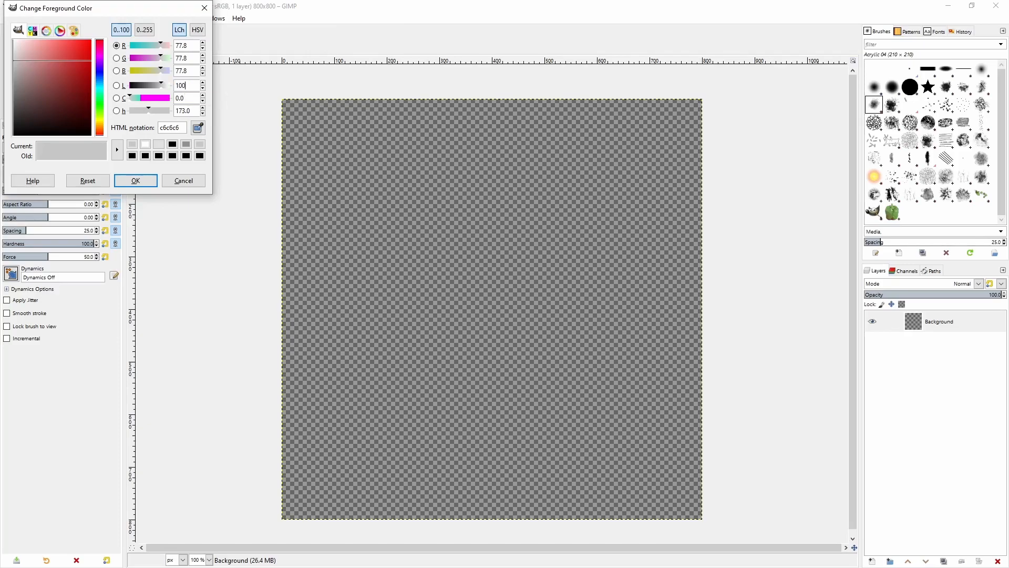
{"action": "key", "text": "Return"}
{"action": "left_click", "coordinate": [135, 181]}
{"action": "mouse_move", "coordinate": [528, 194]}
{"action": "left_mouse_down"}
{"action": "mouse_move", "coordinate": [516, 187]}
{"action": "mouse_move", "coordinate": [396, 221]}
{"action": "mouse_move", "coordinate": [365, 310]}
{"action": "mouse_move", "coordinate": [381, 392]}
{"action": "mouse_move", "coordinate": [456, 438]}
{"action": "mouse_move", "coordinate": [563, 432]}
{"action": "mouse_move", "coordinate": [609, 378]}
{"action": "mouse_move", "coordinate": [621, 271]}
{"action": "mouse_move", "coordinate": [547, 197]}
{"action": "mouse_move", "coordinate": [422, 233]}
{"action": "mouse_move", "coordinate": [386, 358]}
{"action": "mouse_move", "coordinate": [521, 425]}
{"action": "mouse_move", "coordinate": [597, 346]}
{"action": "mouse_move", "coordinate": [513, 238]}
{"action": "mouse_move", "coordinate": [452, 284]}
{"action": "mouse_move", "coordinate": [499, 363]}
{"action": "mouse_move", "coordinate": [546, 268]}
{"action": "mouse_move", "coordinate": [517, 350]}
{"action": "mouse_move", "coordinate": [399, 311]}
{"action": "mouse_move", "coordinate": [462, 219]}
{"action": "mouse_move", "coordinate": [387, 264]}
{"action": "mouse_move", "coordinate": [529, 399]}
{"action": "left_mouse_up"}
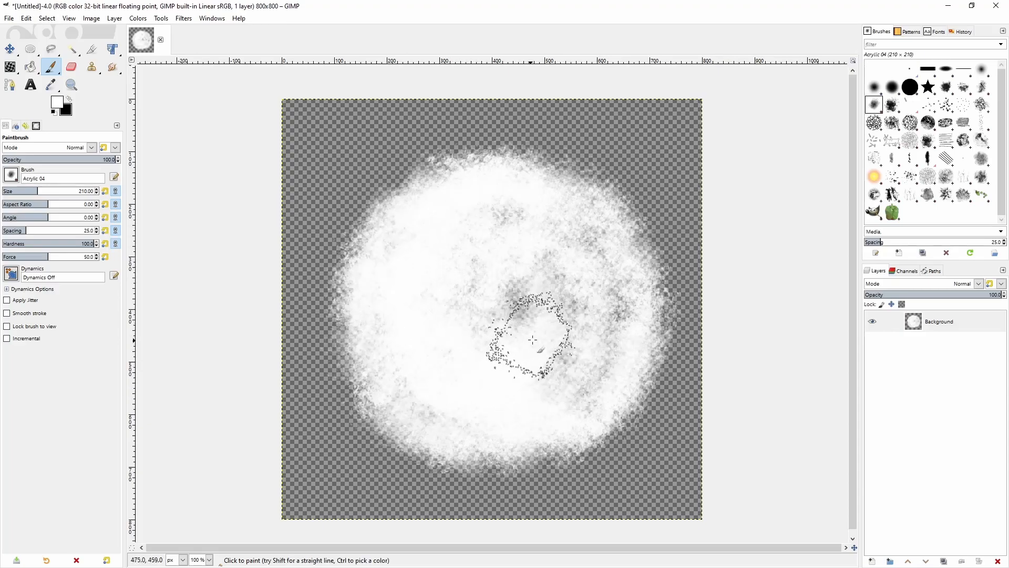
{"action": "left_click", "coordinate": [892, 104]}
{"action": "mouse_move", "coordinate": [540, 226]}
{"action": "left_mouse_down"}
{"action": "mouse_move", "coordinate": [489, 214]}
{"action": "mouse_move", "coordinate": [377, 260]}
{"action": "mouse_move", "coordinate": [371, 363]}
{"action": "mouse_move", "coordinate": [454, 427]}
{"action": "mouse_move", "coordinate": [567, 416]}
{"action": "mouse_move", "coordinate": [642, 271]}
{"action": "mouse_move", "coordinate": [530, 295]}
{"action": "mouse_move", "coordinate": [466, 338]}
{"action": "mouse_move", "coordinate": [484, 428]}
{"action": "mouse_move", "coordinate": [514, 288]}
{"action": "mouse_move", "coordinate": [451, 218]}
{"action": "mouse_move", "coordinate": [498, 326]}
{"action": "mouse_move", "coordinate": [486, 338]}
{"action": "mouse_move", "coordinate": [449, 310]}
{"action": "left_mouse_up"}
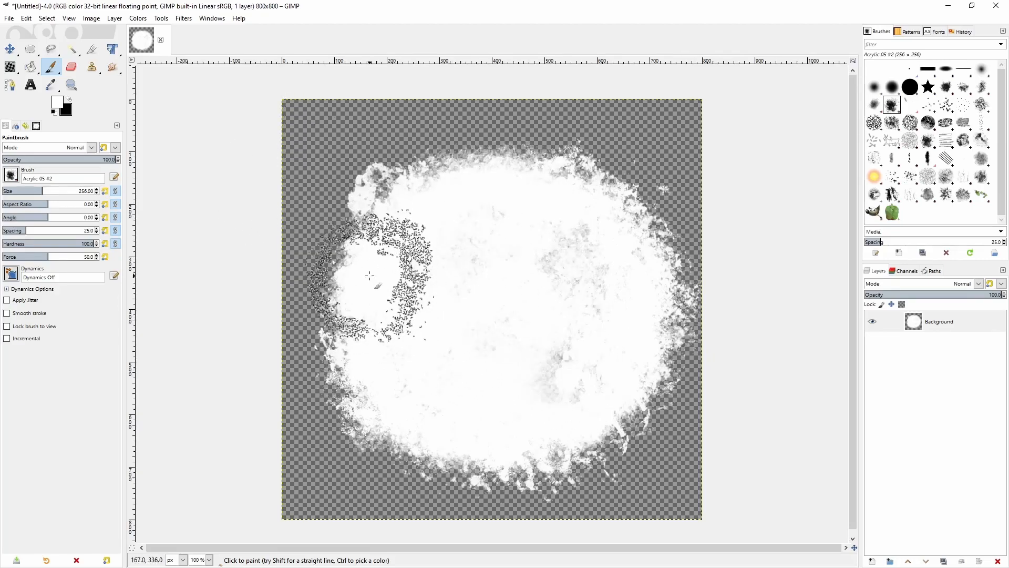
- Set the foreground lightness to 80 and paint light grey patches inside the white disc with the Acrylic 05 #2 brush at size 200
{"action": "left_click", "coordinate": [62, 104]}
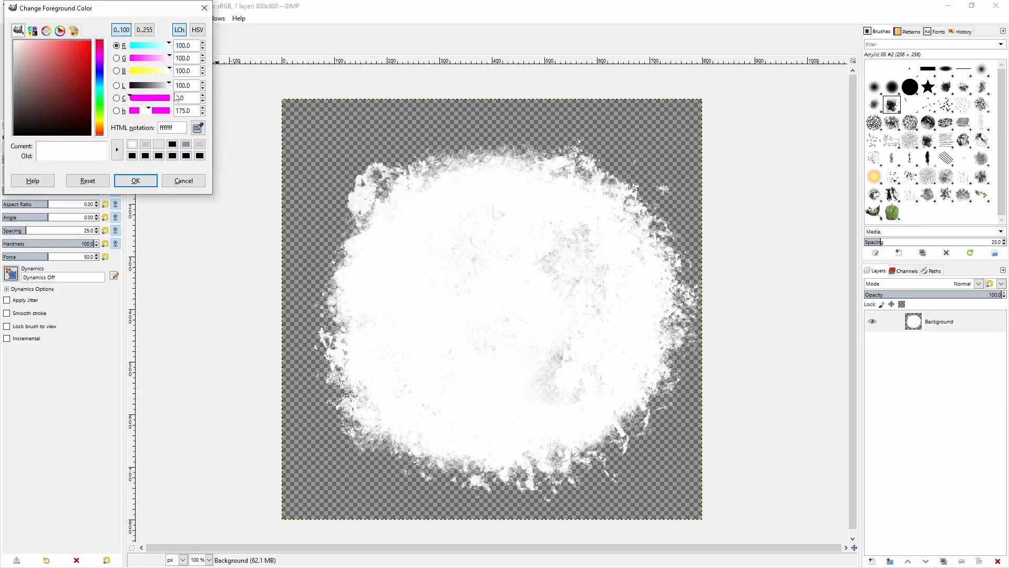
{"action": "type", "text": "80"}
{"action": "key", "text": "Return"}
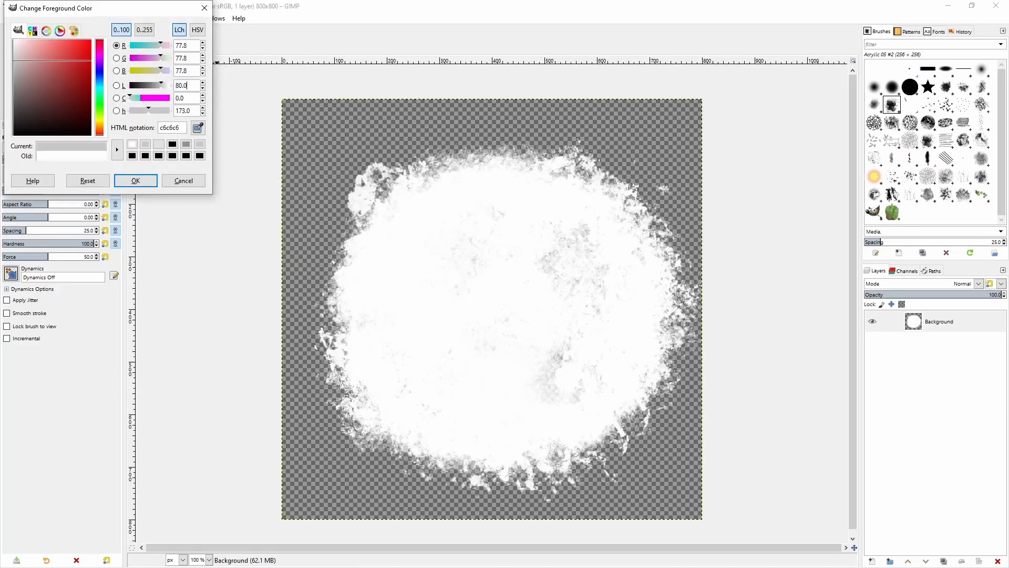
{"action": "left_click", "coordinate": [135, 180]}
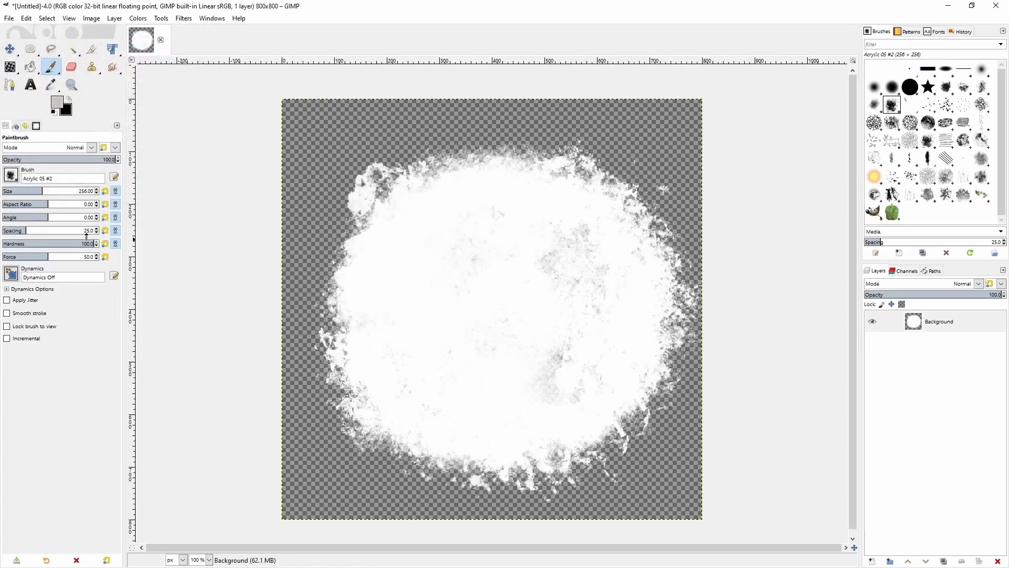
{"action": "left_click_drag", "start_coordinate": [38, 189], "coordinate": [37, 190]}
{"action": "mouse_move", "coordinate": [424, 256]}
{"action": "left_mouse_down"}
{"action": "mouse_move", "coordinate": [413, 251]}
{"action": "mouse_move", "coordinate": [383, 361]}
{"action": "mouse_move", "coordinate": [522, 398]}
{"action": "mouse_move", "coordinate": [462, 248]}
{"action": "mouse_move", "coordinate": [440, 226]}
{"action": "mouse_move", "coordinate": [573, 242]}
{"action": "mouse_move", "coordinate": [540, 371]}
{"action": "mouse_move", "coordinate": [471, 360]}
{"action": "mouse_move", "coordinate": [515, 259]}
{"action": "mouse_move", "coordinate": [419, 378]}
{"action": "mouse_move", "coordinate": [505, 303]}
{"action": "mouse_move", "coordinate": [421, 231]}
{"action": "mouse_move", "coordinate": [622, 257]}
{"action": "mouse_move", "coordinate": [603, 338]}
{"action": "mouse_move", "coordinate": [459, 407]}
{"action": "mouse_move", "coordinate": [465, 361]}
{"action": "mouse_move", "coordinate": [500, 328]}
{"action": "mouse_move", "coordinate": [569, 310]}
{"action": "mouse_move", "coordinate": [491, 337]}
{"action": "mouse_move", "coordinate": [414, 325]}
{"action": "mouse_move", "coordinate": [425, 329]}
{"action": "mouse_move", "coordinate": [432, 381]}
{"action": "left_mouse_up"}
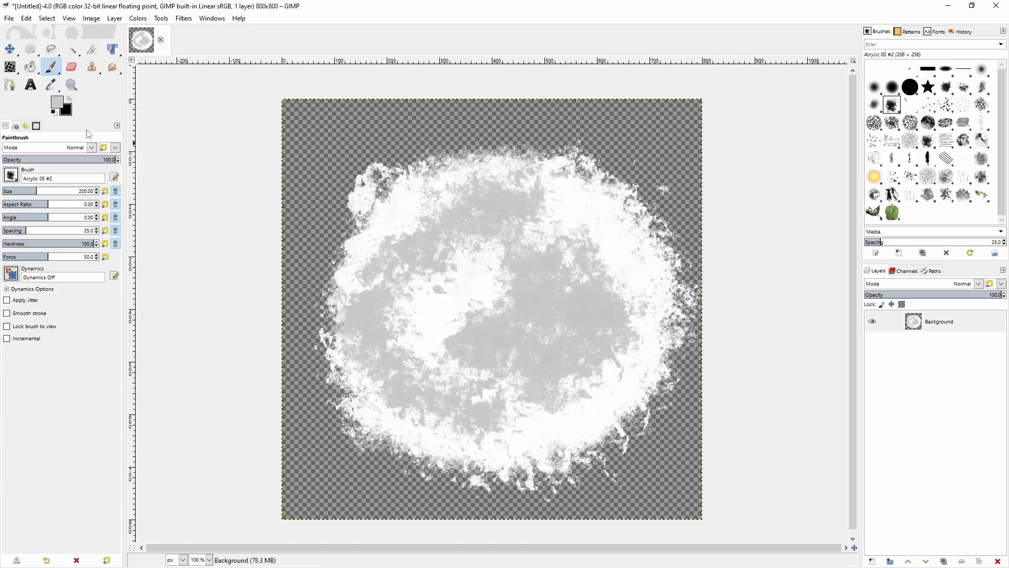
- Pull the disc's outline into irregular bulges with Warp Transform in Move pixels mode, and smudge its grey and white areas together
{"action": "left_click", "coordinate": [10, 67]}
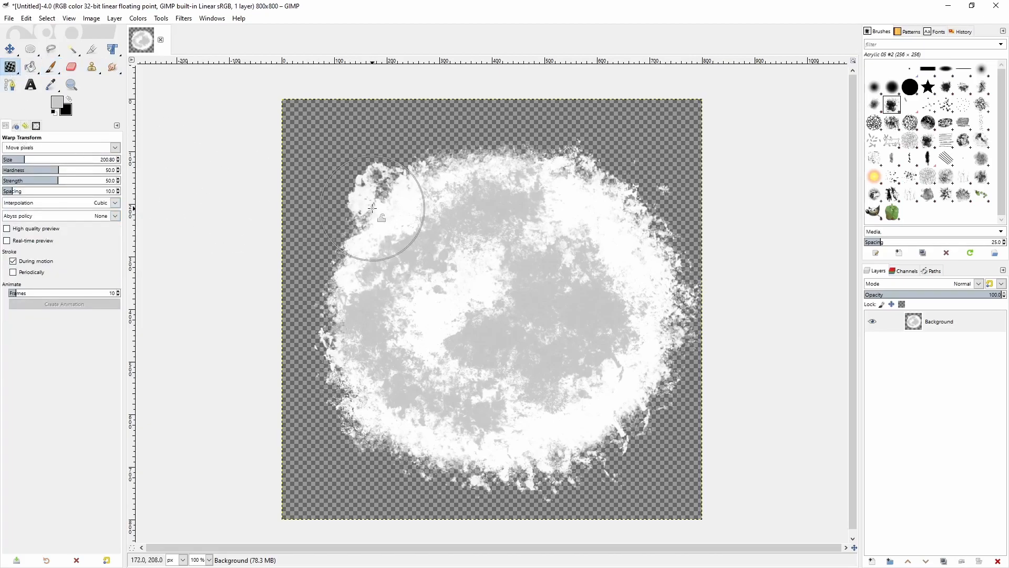
{"action": "mouse_move", "coordinate": [375, 200]}
{"action": "left_mouse_down"}
{"action": "mouse_move", "coordinate": [371, 192]}
{"action": "mouse_move", "coordinate": [484, 171]}
{"action": "mouse_move", "coordinate": [523, 130]}
{"action": "mouse_move", "coordinate": [589, 176]}
{"action": "mouse_move", "coordinate": [625, 232]}
{"action": "mouse_move", "coordinate": [679, 219]}
{"action": "mouse_move", "coordinate": [667, 313]}
{"action": "mouse_move", "coordinate": [685, 317]}
{"action": "mouse_move", "coordinate": [629, 380]}
{"action": "mouse_move", "coordinate": [614, 444]}
{"action": "mouse_move", "coordinate": [531, 452]}
{"action": "mouse_move", "coordinate": [515, 499]}
{"action": "left_mouse_up"}
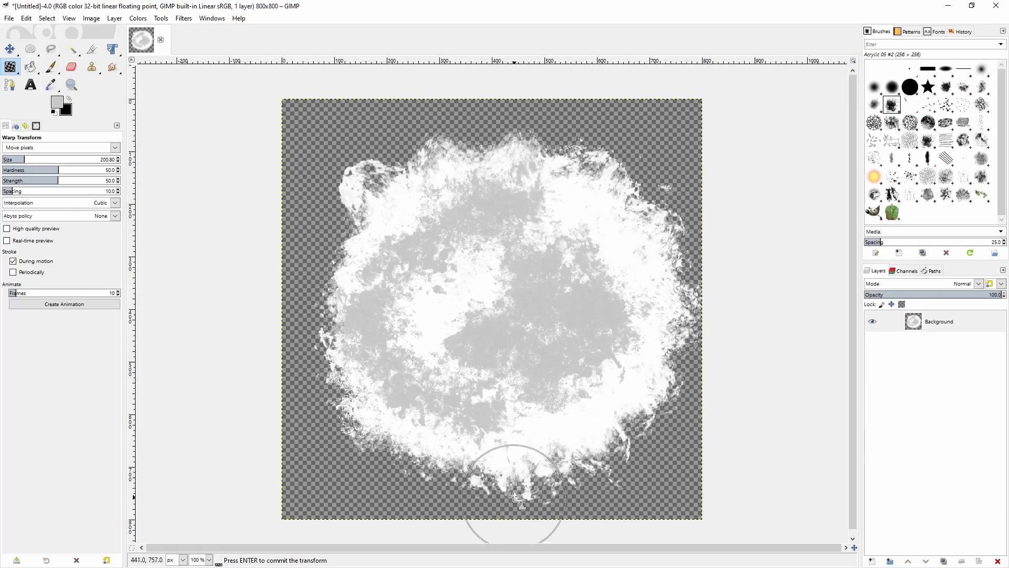
{"action": "mouse_move", "coordinate": [444, 467]}
{"action": "left_mouse_down"}
{"action": "mouse_move", "coordinate": [282, 363]}
{"action": "mouse_move", "coordinate": [345, 310]}
{"action": "mouse_move", "coordinate": [348, 266]}
{"action": "mouse_move", "coordinate": [429, 151]}
{"action": "mouse_move", "coordinate": [484, 130]}
{"action": "mouse_move", "coordinate": [590, 176]}
{"action": "mouse_move", "coordinate": [597, 221]}
{"action": "mouse_move", "coordinate": [657, 295]}
{"action": "mouse_move", "coordinate": [676, 253]}
{"action": "mouse_move", "coordinate": [462, 340]}
{"action": "mouse_move", "coordinate": [496, 293]}
{"action": "mouse_move", "coordinate": [430, 437]}
{"action": "left_mouse_up"}
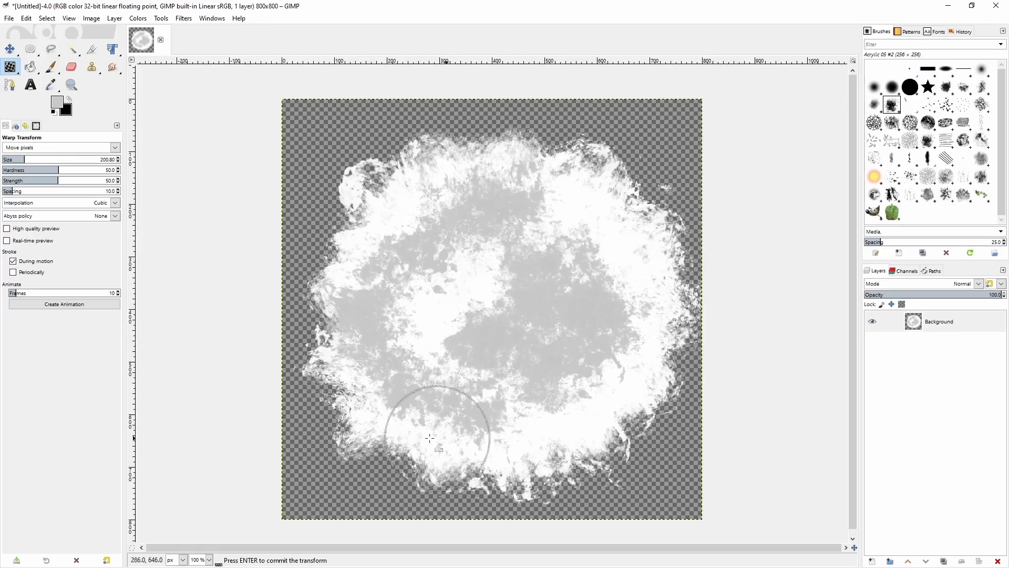
{"action": "left_click", "coordinate": [111, 69]}
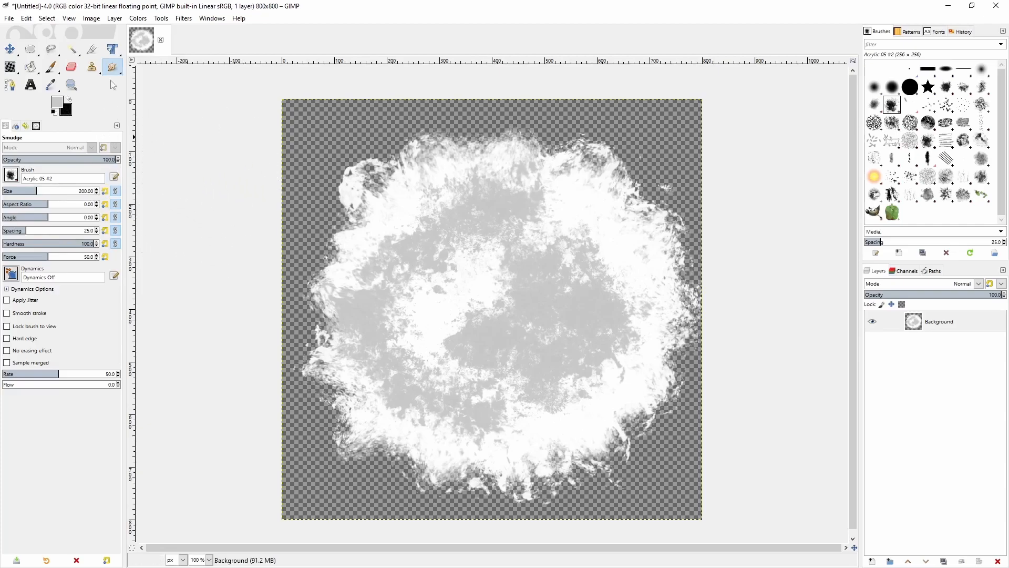
{"action": "mouse_move", "coordinate": [420, 261]}
{"action": "left_mouse_down"}
{"action": "mouse_move", "coordinate": [400, 225]}
{"action": "mouse_move", "coordinate": [434, 249]}
{"action": "mouse_move", "coordinate": [366, 194]}
{"action": "mouse_move", "coordinate": [399, 286]}
{"action": "mouse_move", "coordinate": [368, 300]}
{"action": "mouse_move", "coordinate": [401, 320]}
{"action": "mouse_move", "coordinate": [336, 357]}
{"action": "mouse_move", "coordinate": [371, 372]}
{"action": "mouse_move", "coordinate": [369, 430]}
{"action": "mouse_move", "coordinate": [417, 394]}
{"action": "mouse_move", "coordinate": [484, 450]}
{"action": "mouse_move", "coordinate": [523, 380]}
{"action": "mouse_move", "coordinate": [520, 467]}
{"action": "mouse_move", "coordinate": [574, 410]}
{"action": "mouse_move", "coordinate": [545, 355]}
{"action": "mouse_move", "coordinate": [644, 406]}
{"action": "mouse_move", "coordinate": [638, 349]}
{"action": "mouse_move", "coordinate": [582, 289]}
{"action": "mouse_move", "coordinate": [649, 315]}
{"action": "mouse_move", "coordinate": [566, 281]}
{"action": "mouse_move", "coordinate": [600, 207]}
{"action": "mouse_move", "coordinate": [540, 207]}
{"action": "mouse_move", "coordinate": [574, 244]}
{"action": "mouse_move", "coordinate": [541, 159]}
{"action": "mouse_move", "coordinate": [581, 207]}
{"action": "mouse_move", "coordinate": [540, 213]}
{"action": "mouse_move", "coordinate": [540, 284]}
{"action": "mouse_move", "coordinate": [433, 340]}
{"action": "mouse_move", "coordinate": [457, 354]}
{"action": "mouse_move", "coordinate": [495, 297]}
{"action": "mouse_move", "coordinate": [568, 361]}
{"action": "mouse_move", "coordinate": [462, 340]}
{"action": "mouse_move", "coordinate": [388, 351]}
{"action": "mouse_move", "coordinate": [466, 285]}
{"action": "mouse_move", "coordinate": [576, 248]}
{"action": "mouse_move", "coordinate": [577, 266]}
{"action": "mouse_move", "coordinate": [401, 185]}
{"action": "mouse_move", "coordinate": [455, 331]}
{"action": "mouse_move", "coordinate": [368, 216]}
{"action": "mouse_move", "coordinate": [354, 387]}
{"action": "mouse_move", "coordinate": [533, 462]}
{"action": "mouse_move", "coordinate": [476, 319]}
{"action": "mouse_move", "coordinate": [500, 263]}
{"action": "mouse_move", "coordinate": [623, 228]}
{"action": "mouse_move", "coordinate": [633, 197]}
{"action": "mouse_move", "coordinate": [495, 188]}
{"action": "mouse_move", "coordinate": [438, 169]}
{"action": "mouse_move", "coordinate": [362, 185]}
{"action": "mouse_move", "coordinate": [568, 318]}
{"action": "mouse_move", "coordinate": [586, 451]}
{"action": "mouse_move", "coordinate": [549, 421]}
{"action": "mouse_move", "coordinate": [391, 444]}
{"action": "mouse_move", "coordinate": [426, 196]}
{"action": "mouse_move", "coordinate": [590, 391]}
{"action": "mouse_move", "coordinate": [495, 227]}
{"action": "mouse_move", "coordinate": [494, 449]}
{"action": "mouse_move", "coordinate": [551, 472]}
{"action": "mouse_move", "coordinate": [541, 458]}
{"action": "mouse_move", "coordinate": [574, 446]}
{"action": "mouse_move", "coordinate": [473, 381]}
{"action": "mouse_move", "coordinate": [467, 415]}
{"action": "left_mouse_up"}
- Set up the image export as GNU_Smoke.png in the Smoke Miniseries folder under Youtube and Blender on drive B
{"action": "left_click", "coordinate": [9, 18]}
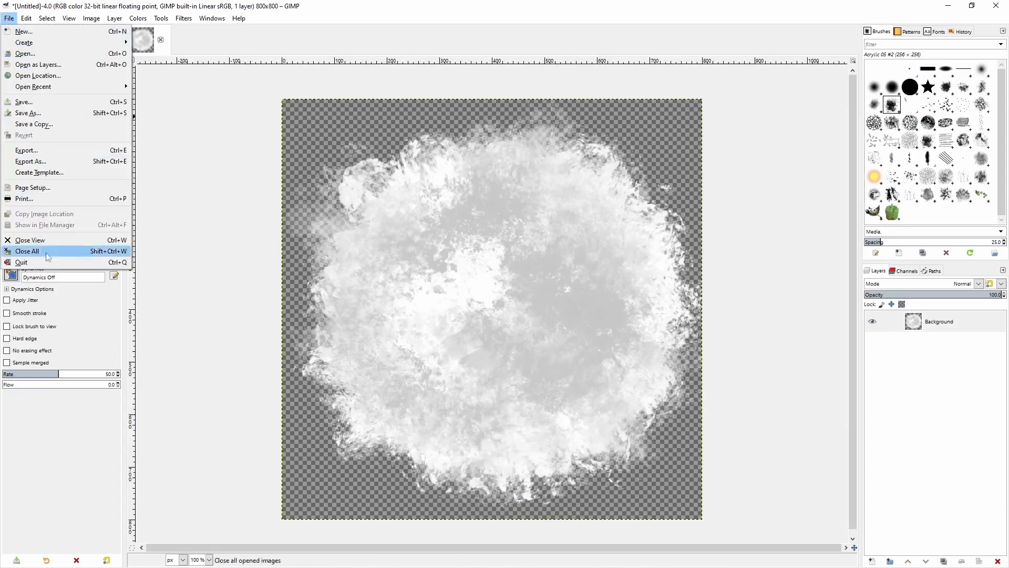
{"action": "left_click", "coordinate": [47, 161]}
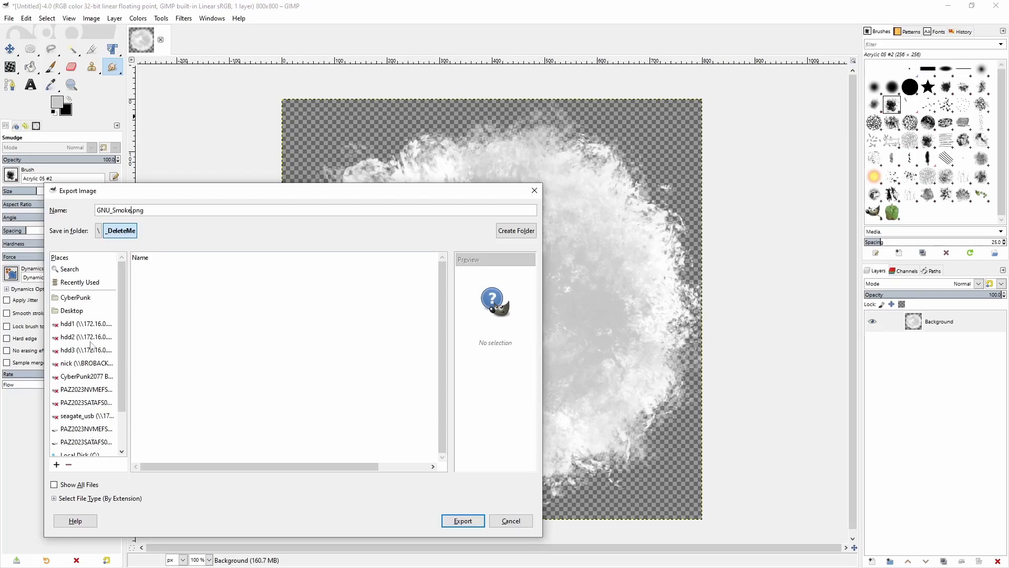
{"action": "scroll", "coordinate": [120, 356], "scroll_direction": "down", "scroll_amount": 3}
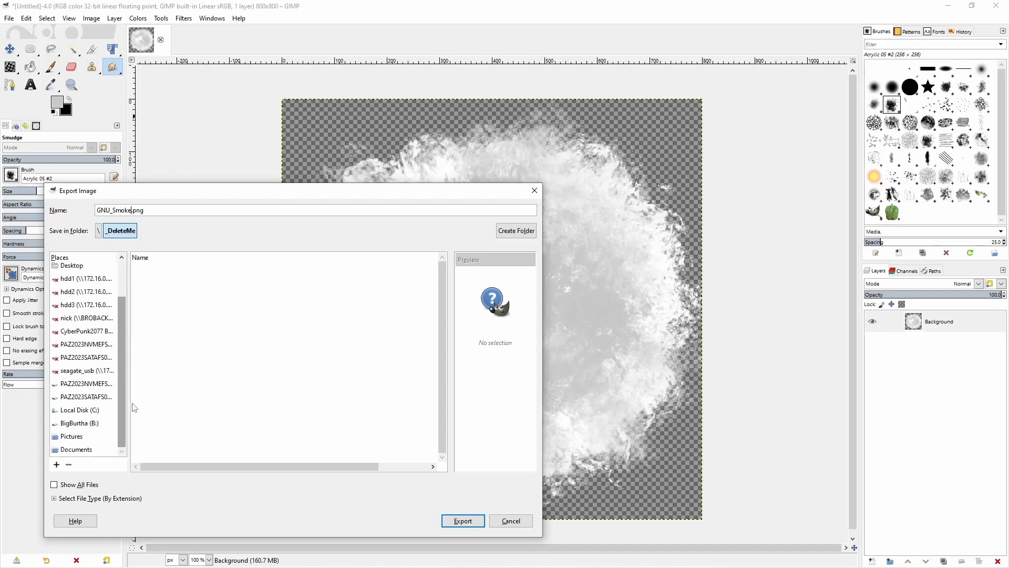
{"action": "left_click", "coordinate": [79, 422]}
{"action": "double_click", "coordinate": [156, 295]}
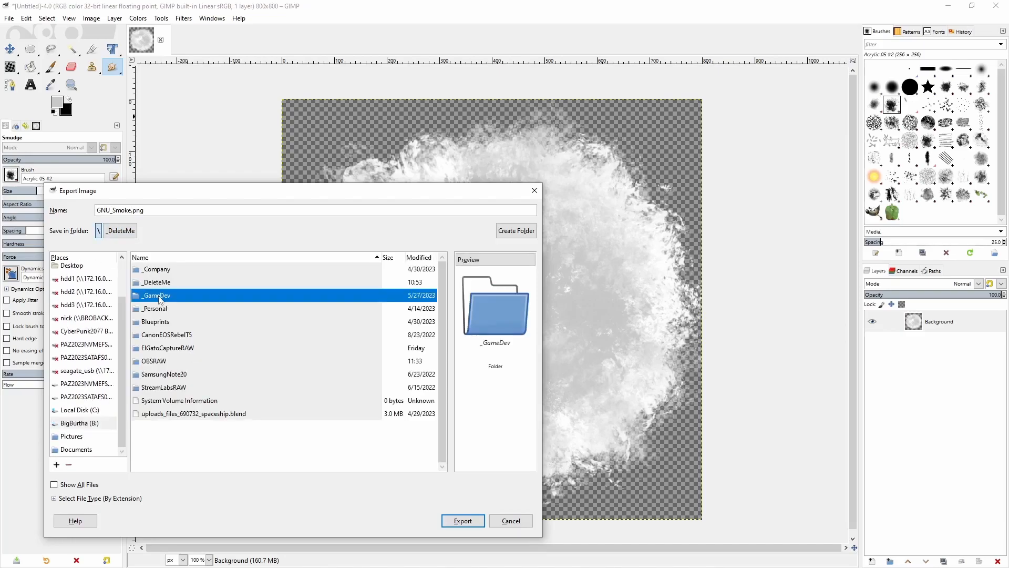
{"action": "double_click", "coordinate": [152, 297]}
{"action": "double_click", "coordinate": [153, 348]}
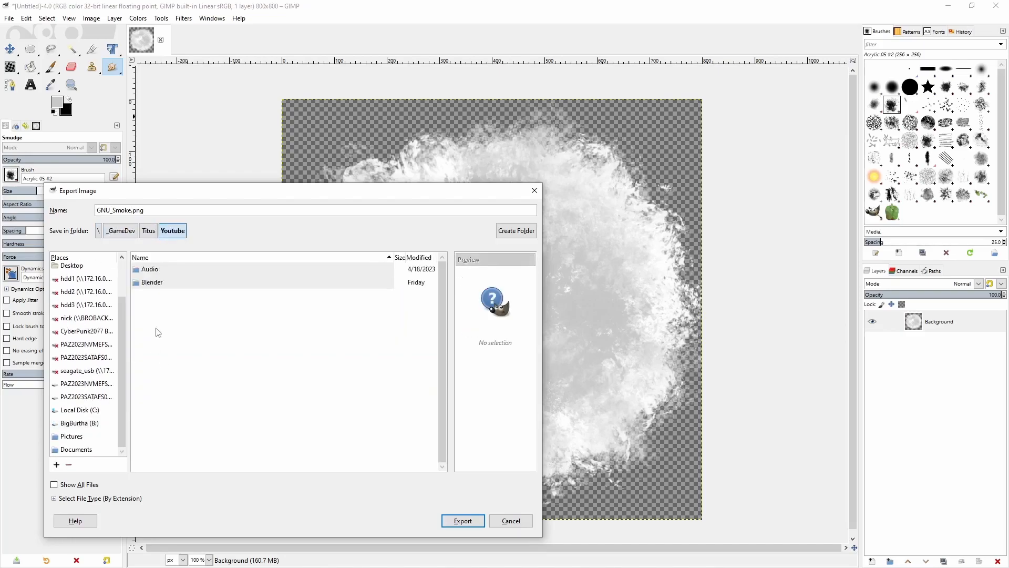
{"action": "double_click", "coordinate": [154, 287]}
{"action": "double_click", "coordinate": [157, 296]}
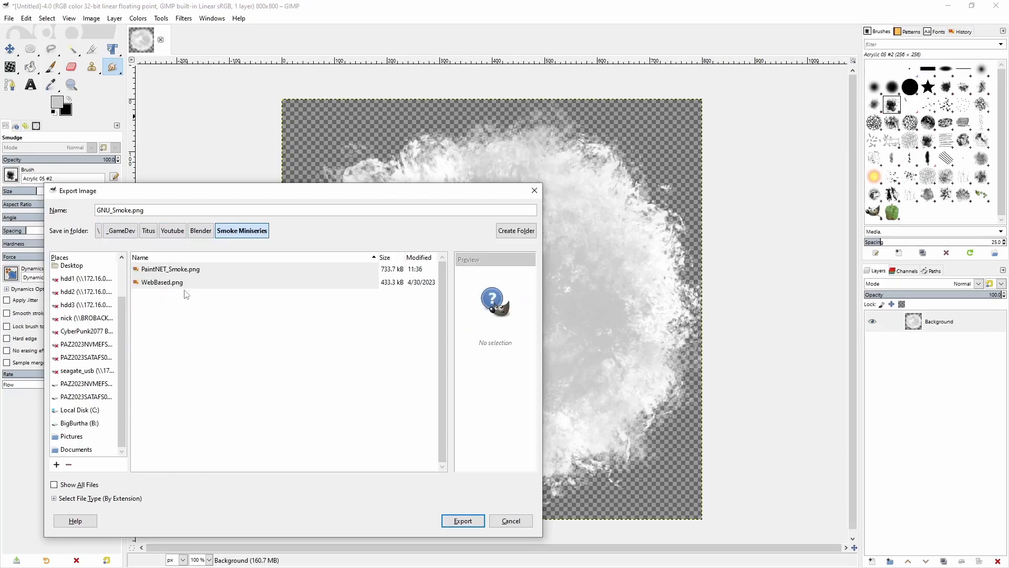
- Export the smoke image as a PNG with the existing export options
{"action": "left_click", "coordinate": [465, 523]}
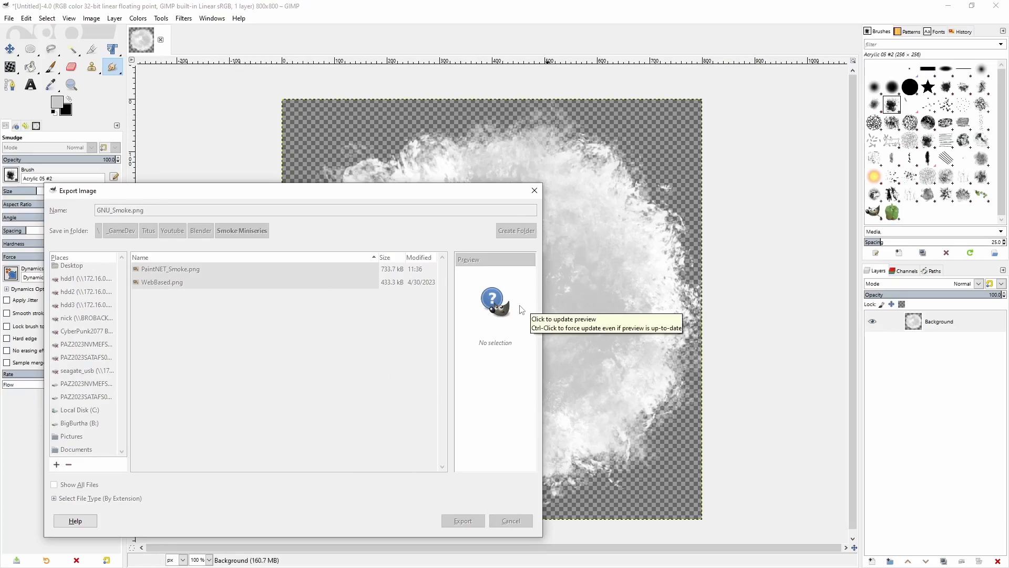
{"action": "key", "text": "Return"}
{"action": "left_click_drag", "start_coordinate": [514, 160], "coordinate": [604, 145]}
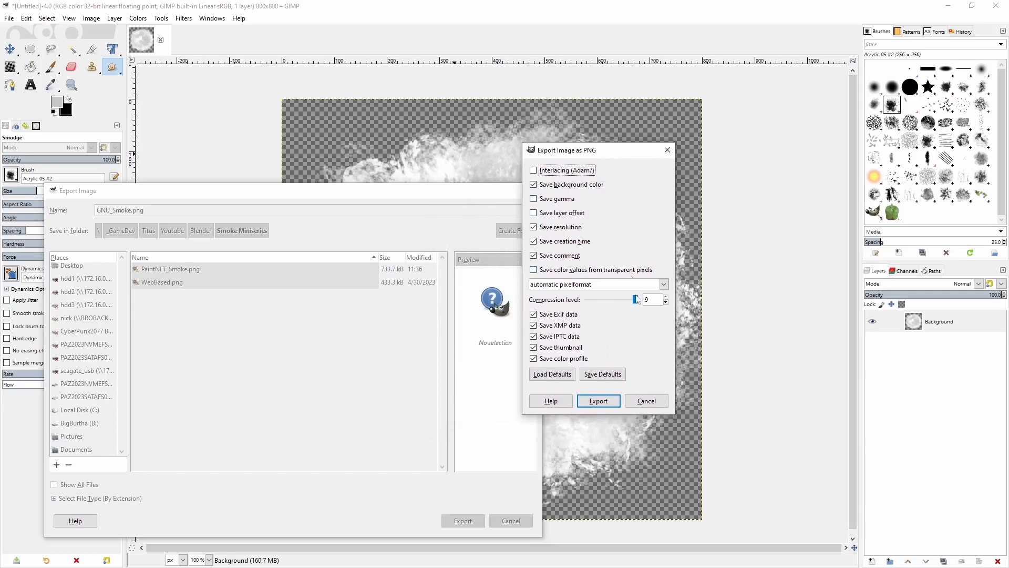
{"action": "left_click", "coordinate": [583, 403]}
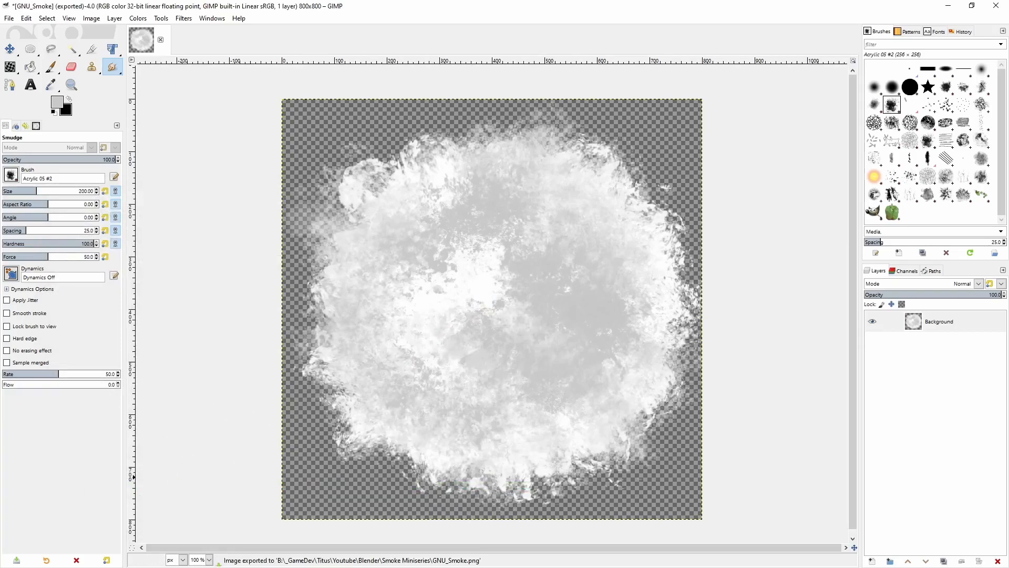
- Switch to Blender and view the default cube scene from another angle
{"action": "key", "text": "alt+Tab"}
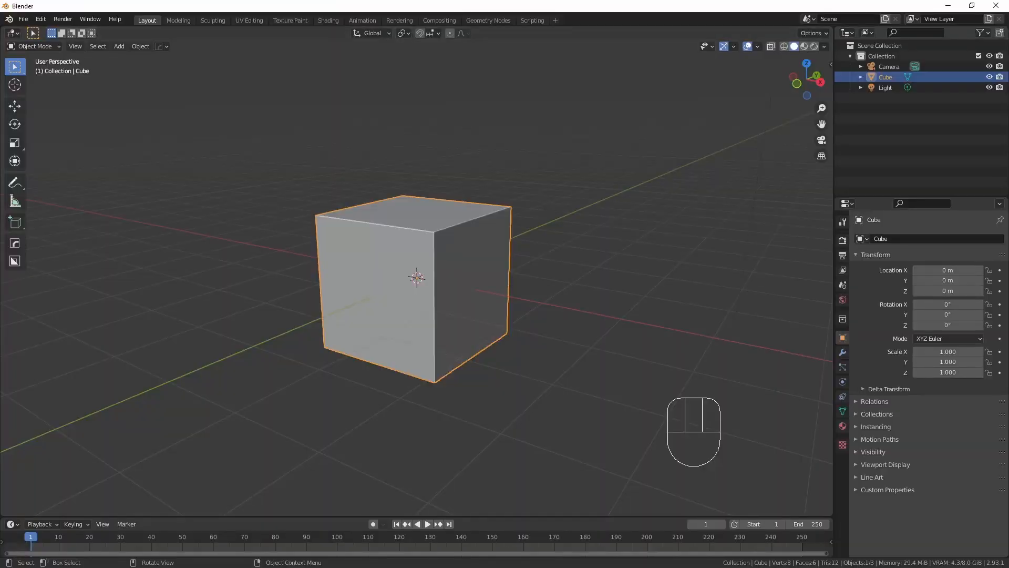
{"action": "middle_click_drag", "start_coordinate": [386, 348], "coordinate": [532, 356]}
{"action": "scroll", "coordinate": [531, 338], "scroll_direction": "down", "scroll_amount": 2}
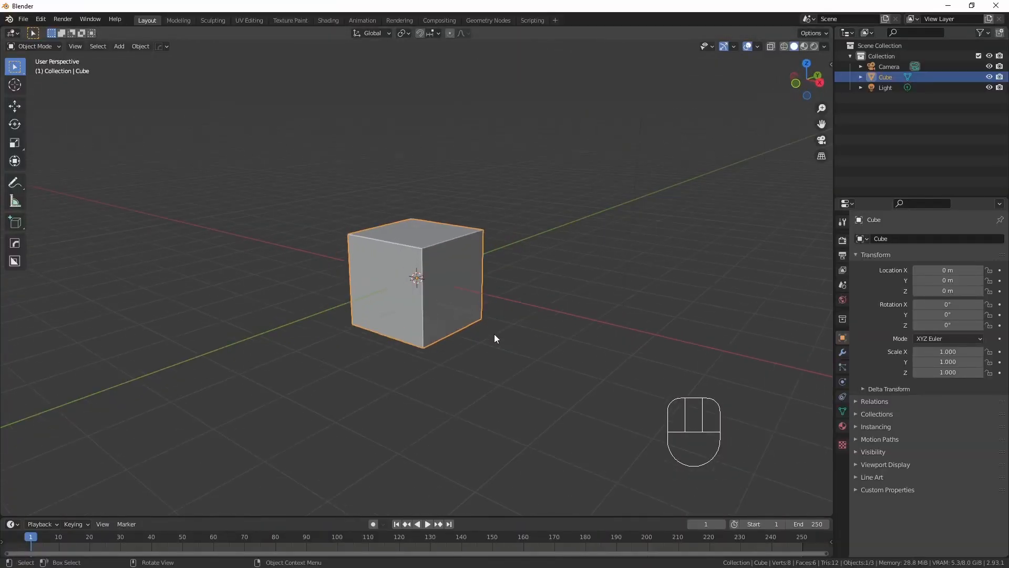
{"action": "middle_click_drag", "start_coordinate": [475, 333], "coordinate": [564, 335]}
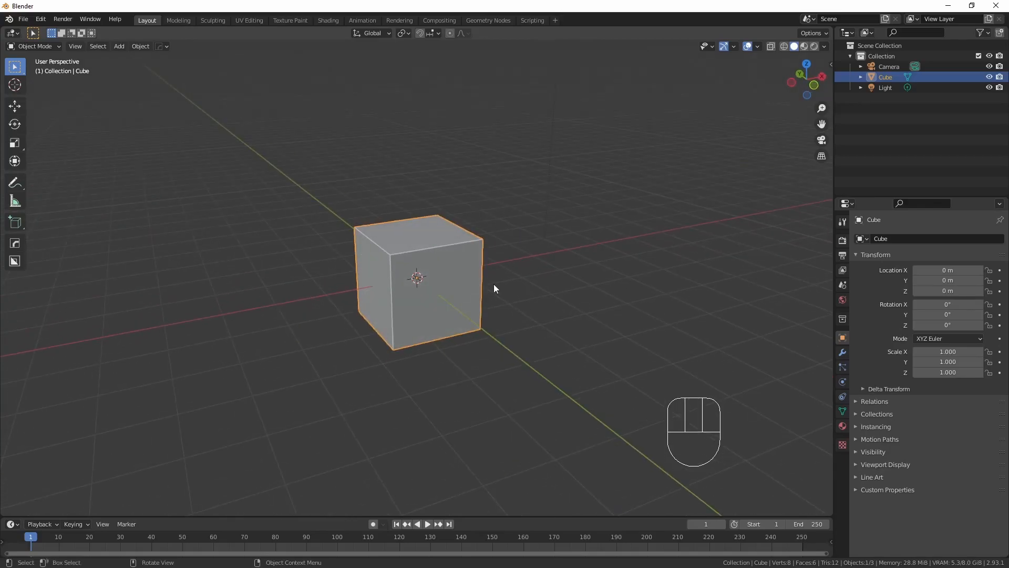
- Delete the default cube and add a UV sphere at the scene origin
{"action": "middle_click_drag", "start_coordinate": [547, 319], "coordinate": [517, 277]}
{"action": "key", "text": "x"}
{"action": "left_click", "coordinate": [469, 275]}
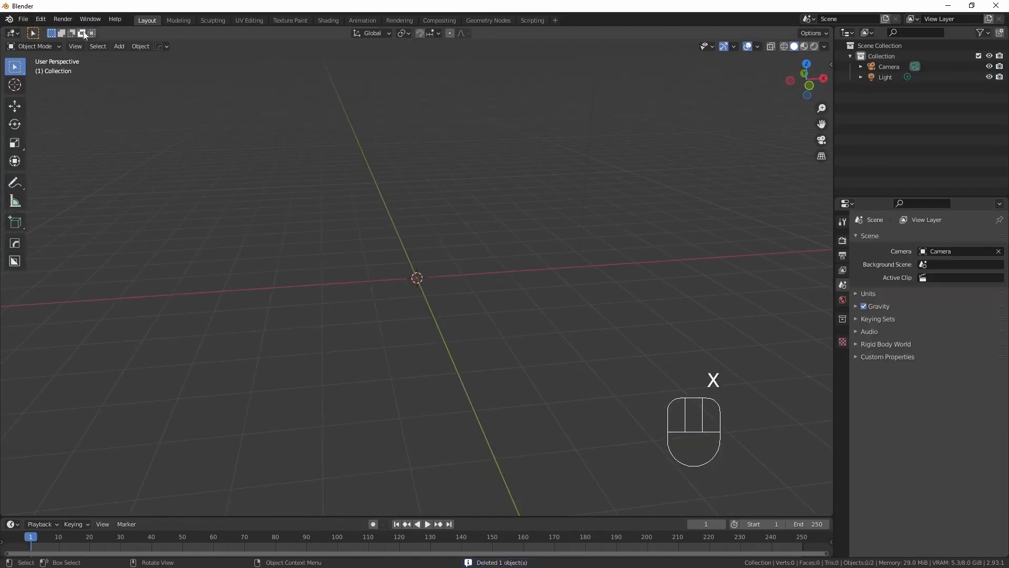
{"action": "key", "text": "shift+a"}
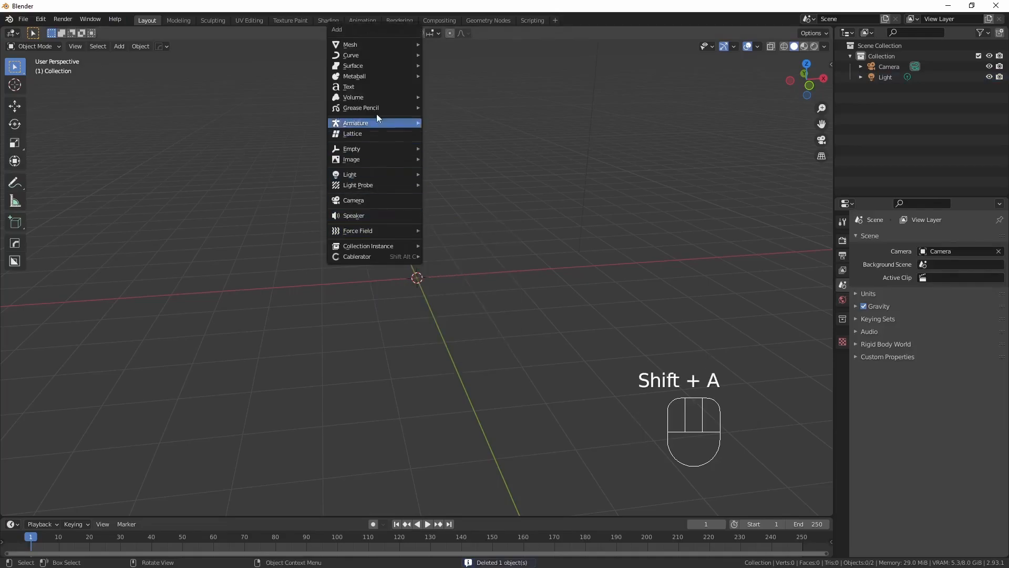
{"action": "mouse_move", "coordinate": [374, 44]}
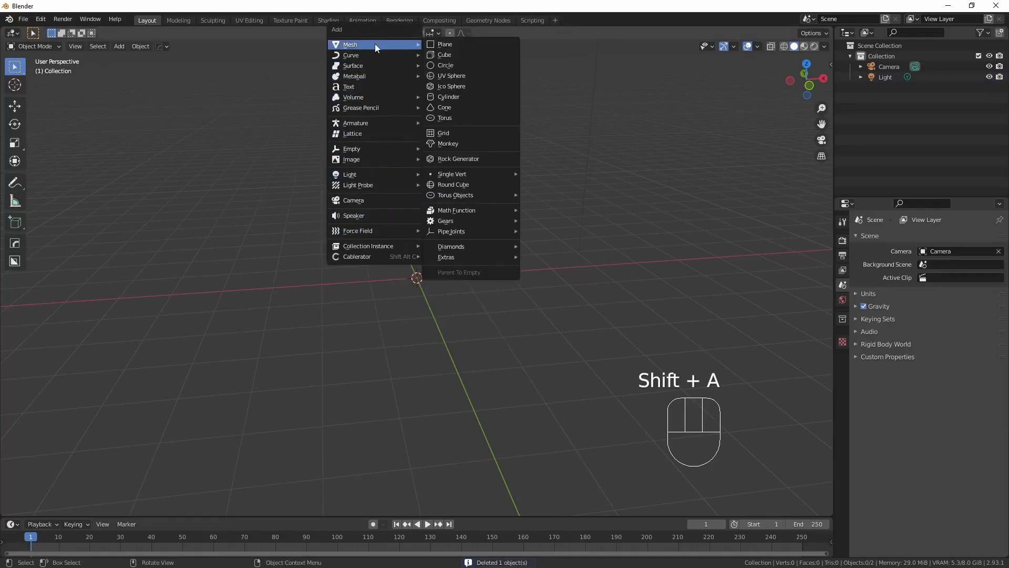
{"action": "left_click", "coordinate": [455, 76]}
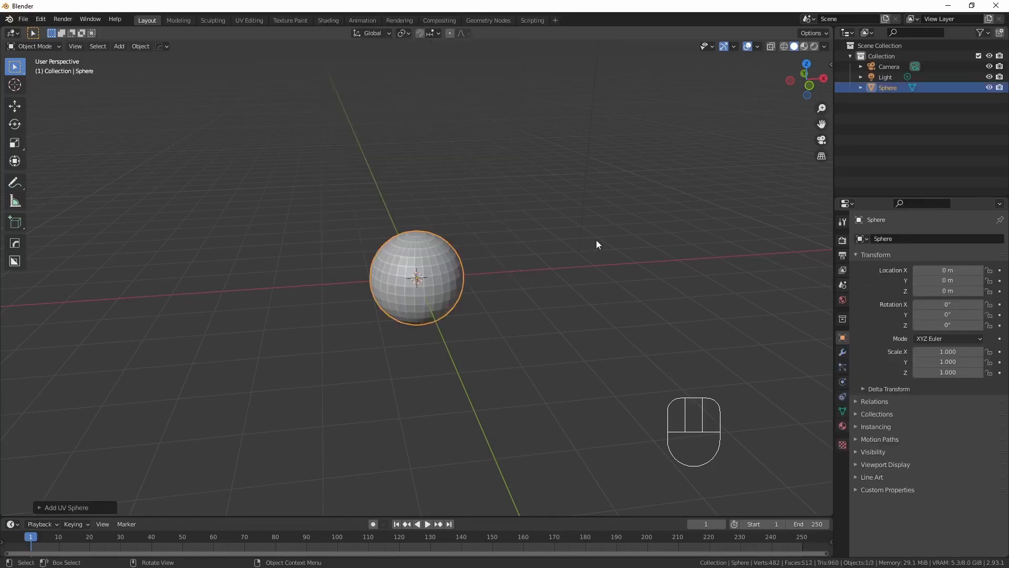
- Scale the sphere uniformly to 0.5 and shade it smooth
{"action": "key", "text": "s"}
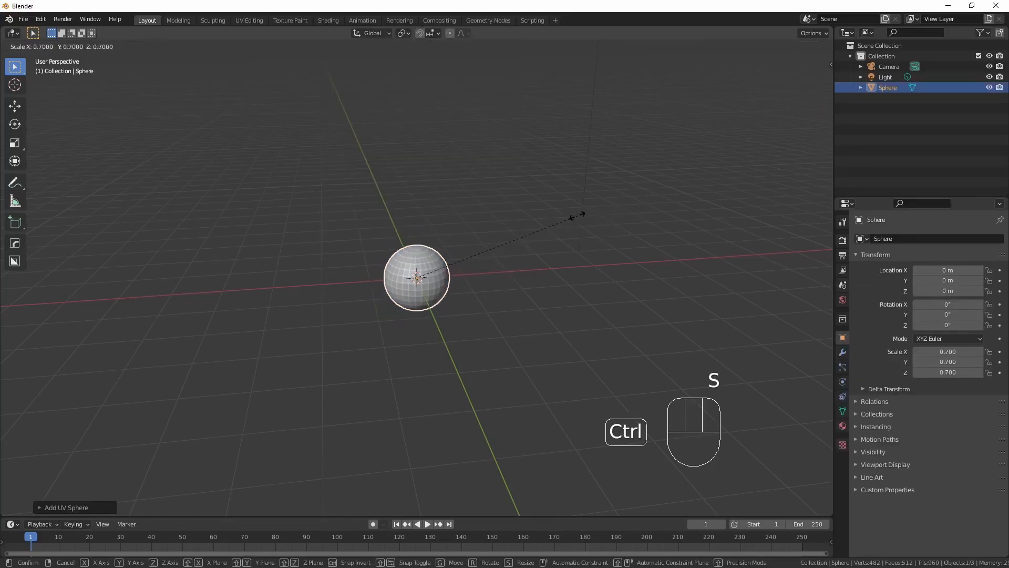
{"action": "left_click", "coordinate": [522, 233]}
{"action": "right_click", "coordinate": [418, 275]}
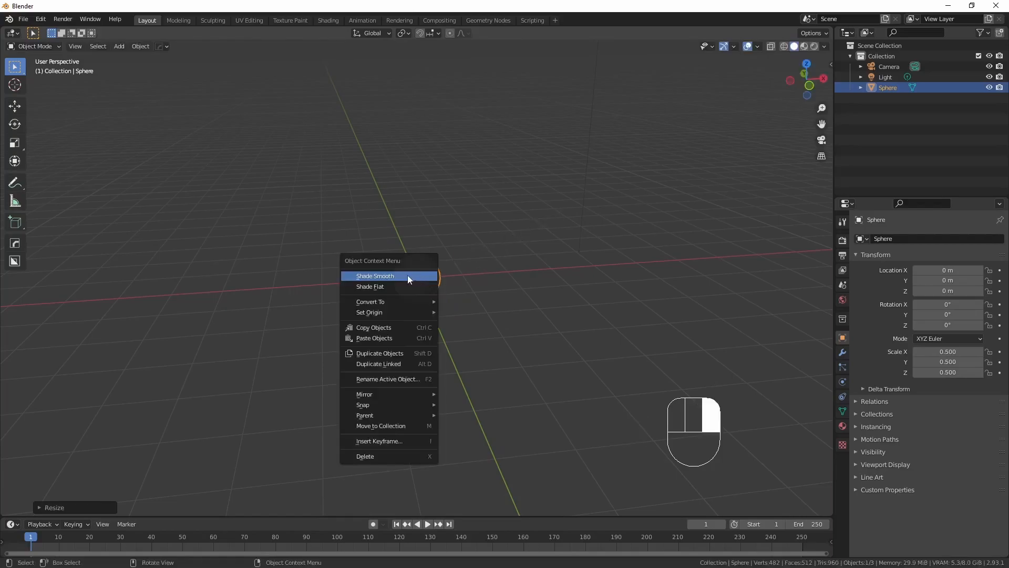
{"action": "left_click", "coordinate": [412, 275]}
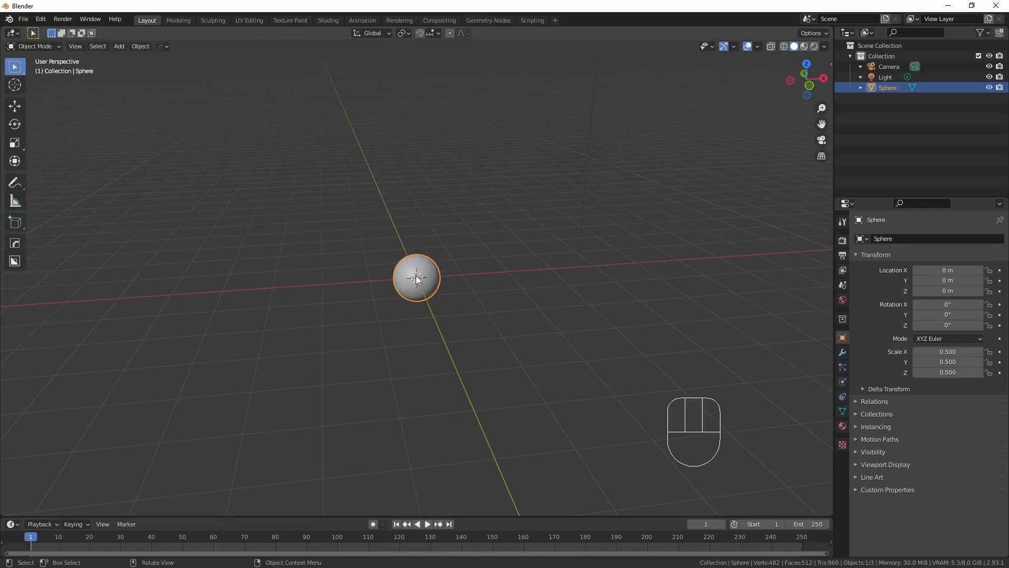
- Apply the Quick Smoke effect to the sphere and play the smoke simulation
{"action": "left_click", "coordinate": [141, 47]}
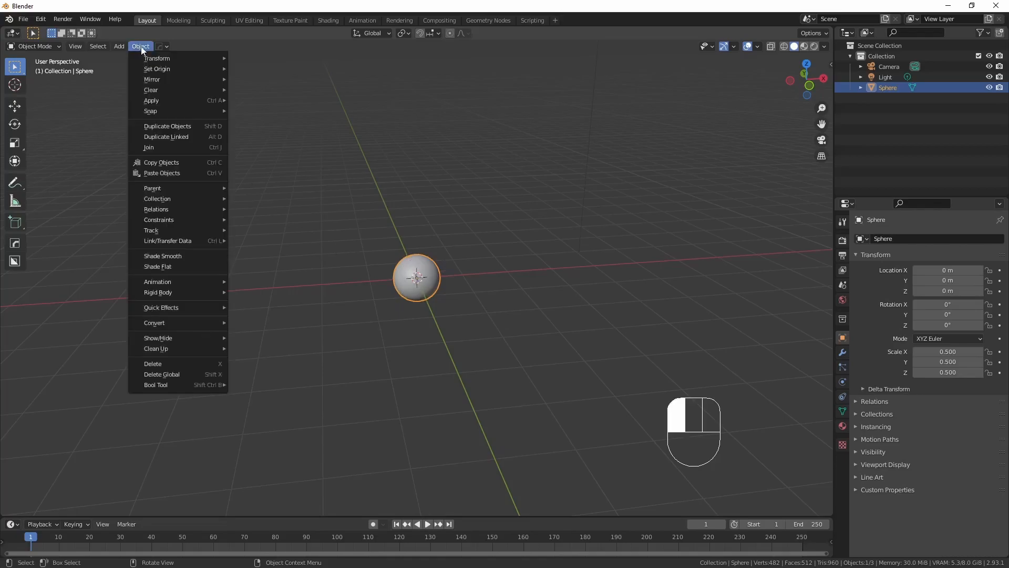
{"action": "mouse_move", "coordinate": [175, 308]}
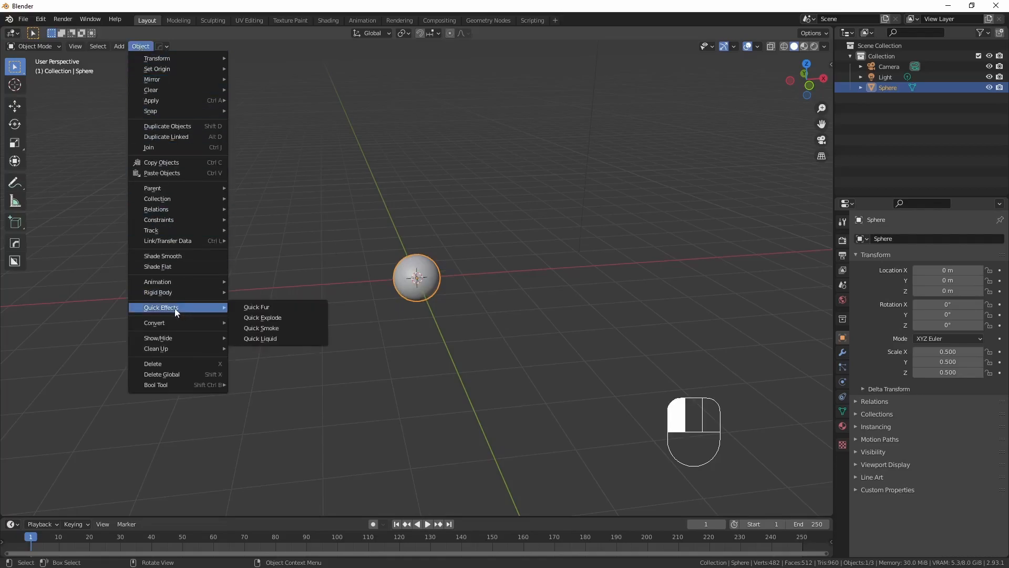
{"action": "left_click", "coordinate": [266, 331]}
{"action": "mouse_move", "coordinate": [494, 328]}
{"action": "middle_mouse_down"}
{"action": "mouse_move", "coordinate": [531, 331]}
{"action": "mouse_move", "coordinate": [485, 316]}
{"action": "middle_mouse_up"}
{"action": "key", "text": "space"}
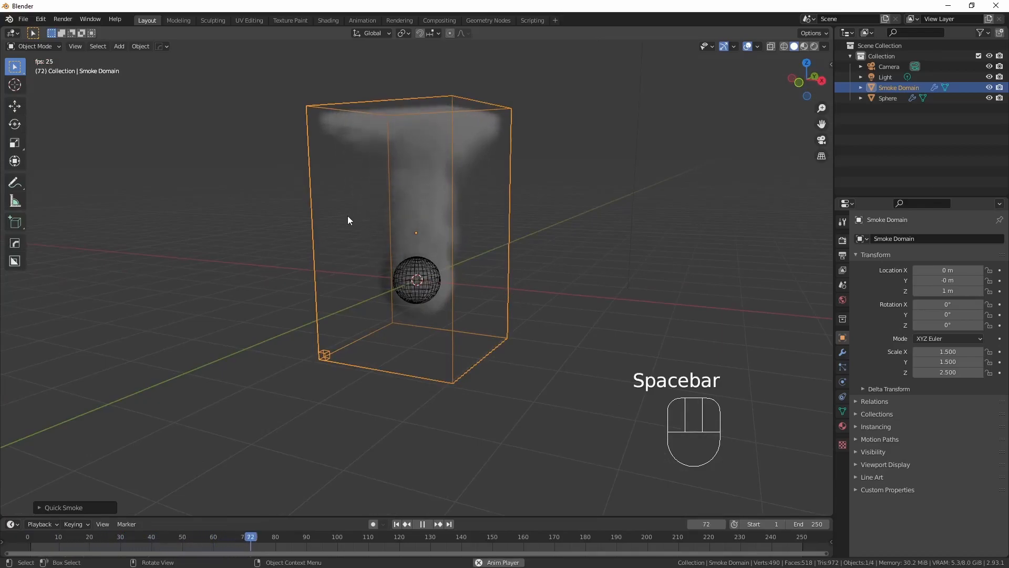
{"action": "middle_click_drag", "start_coordinate": [373, 164], "coordinate": [577, 282]}
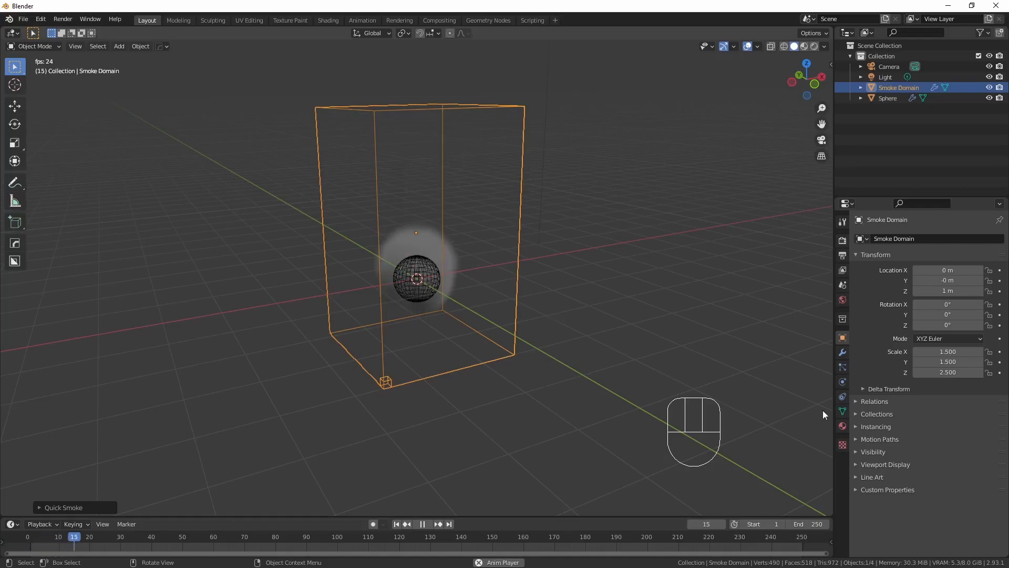
- Enable border collisions on all six sides of the smoke domain in its fluid physics settings
{"action": "left_click", "coordinate": [842, 367]}
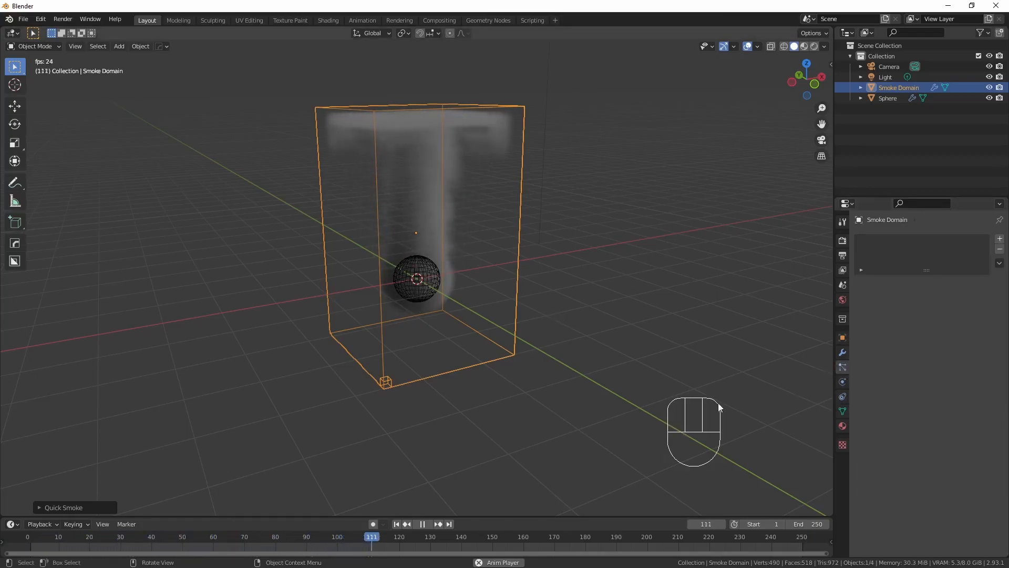
{"action": "left_click", "coordinate": [843, 383]}
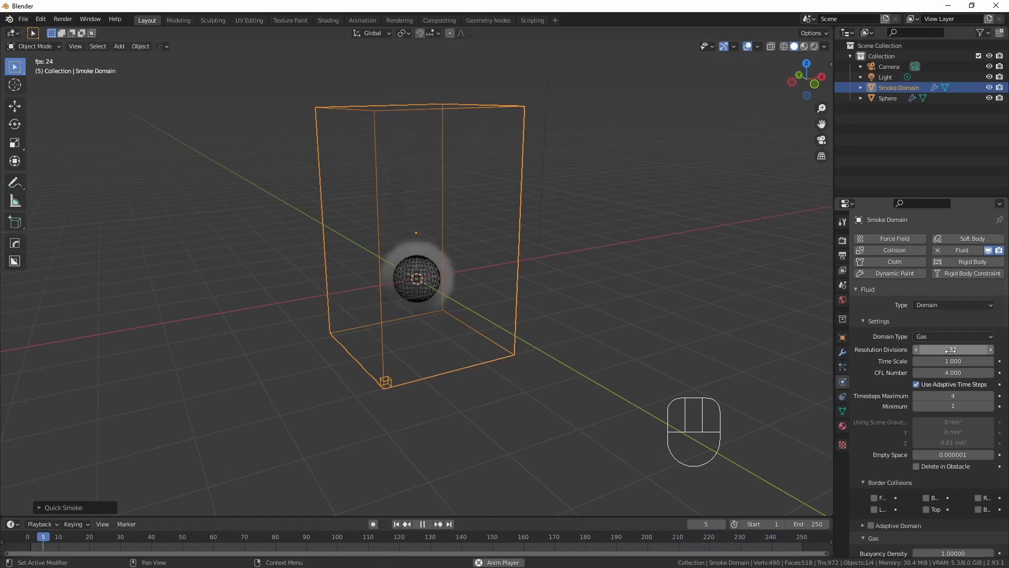
{"action": "scroll", "coordinate": [911, 383], "scroll_direction": "down", "scroll_amount": 4}
{"action": "scroll", "coordinate": [911, 380], "scroll_direction": "down", "scroll_amount": 2}
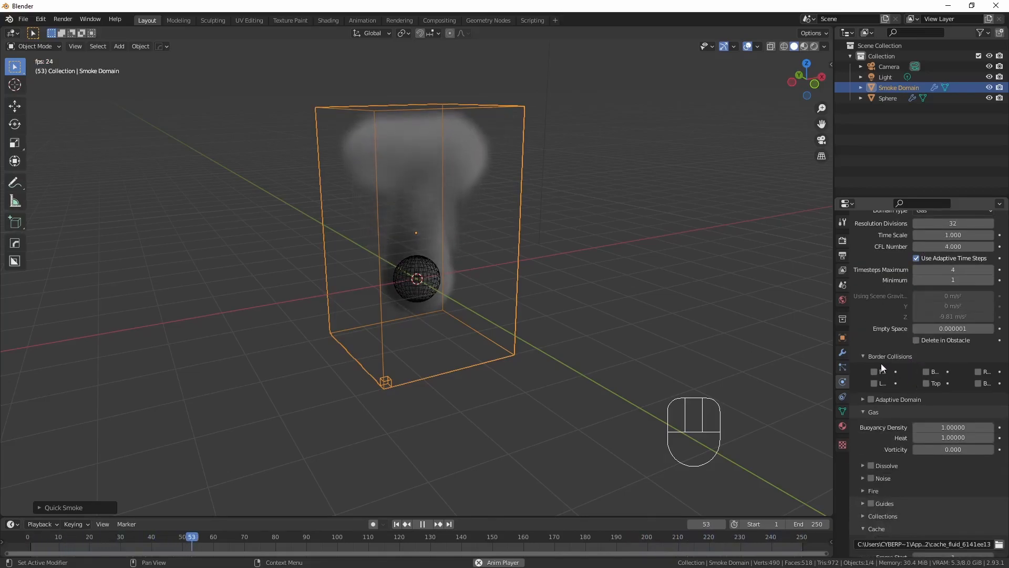
{"action": "left_click", "coordinate": [874, 371]}
{"action": "left_click", "coordinate": [927, 372]}
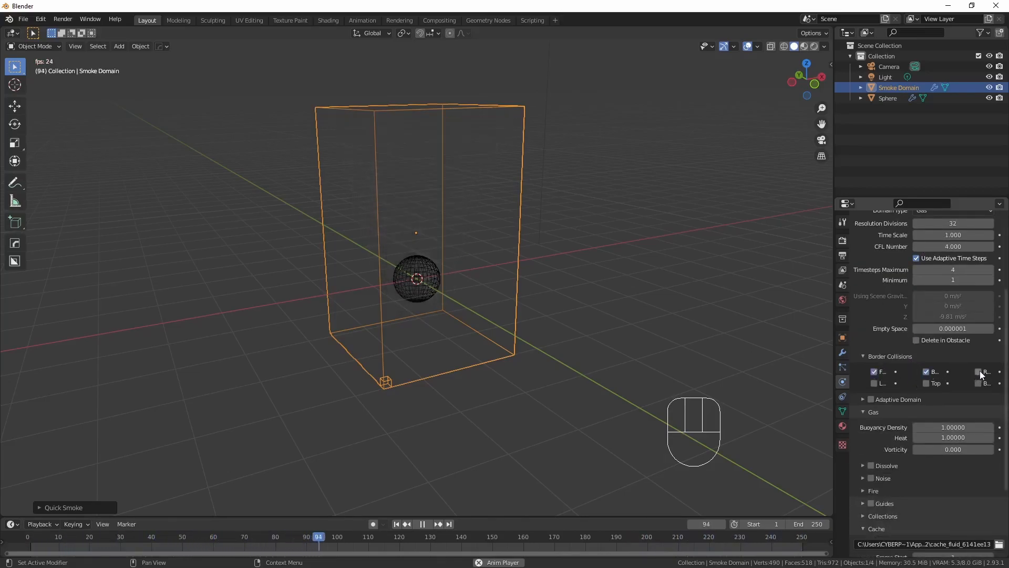
{"action": "left_click", "coordinate": [977, 383]}
{"action": "left_click", "coordinate": [873, 384]}
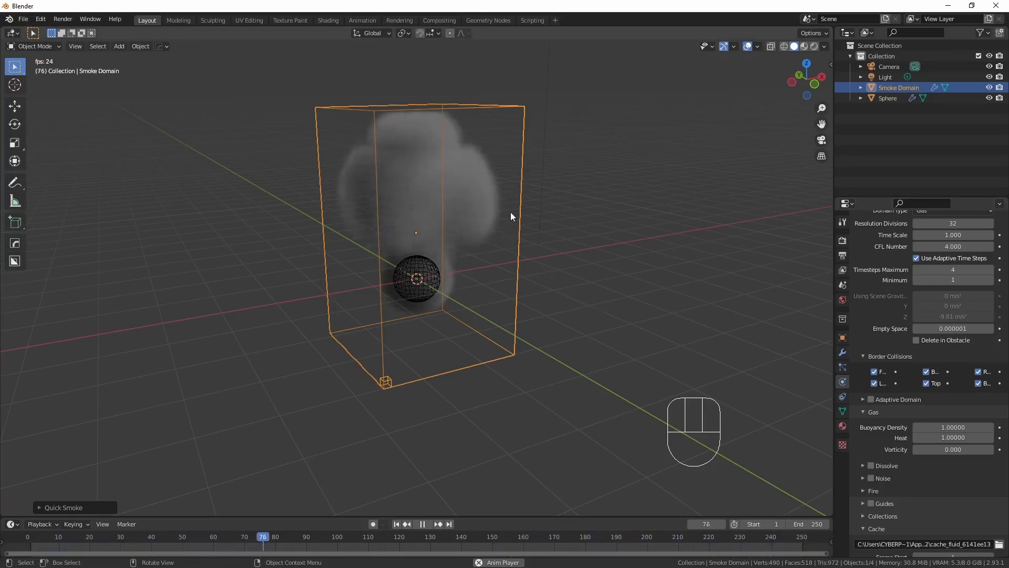
{"action": "middle_click_drag", "start_coordinate": [550, 245], "coordinate": [565, 281]}
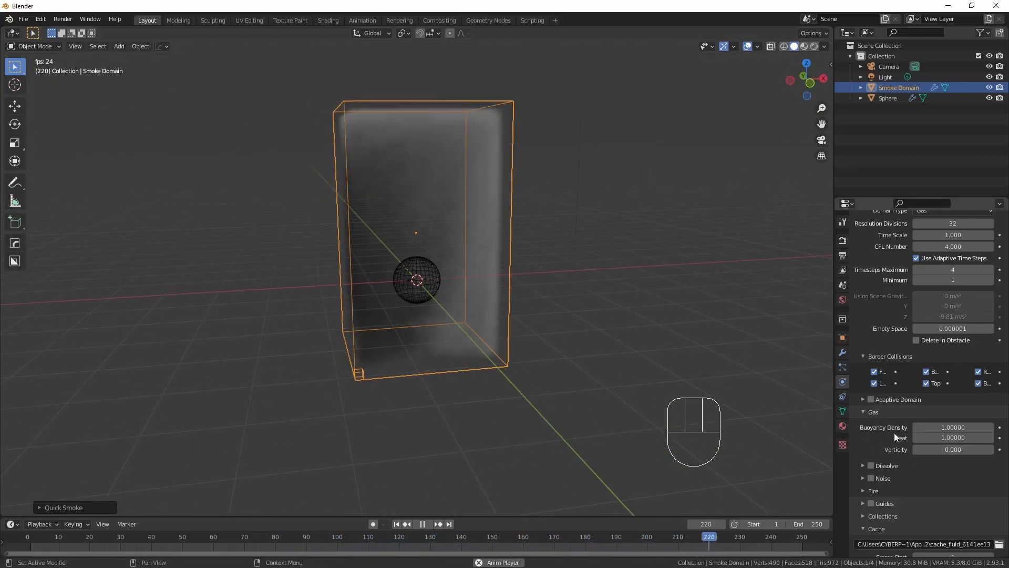
- Enable Adaptive Domain for the smoke domain and set its Add Resolution to 2
{"action": "scroll", "coordinate": [894, 433], "scroll_direction": "down", "scroll_amount": 5}
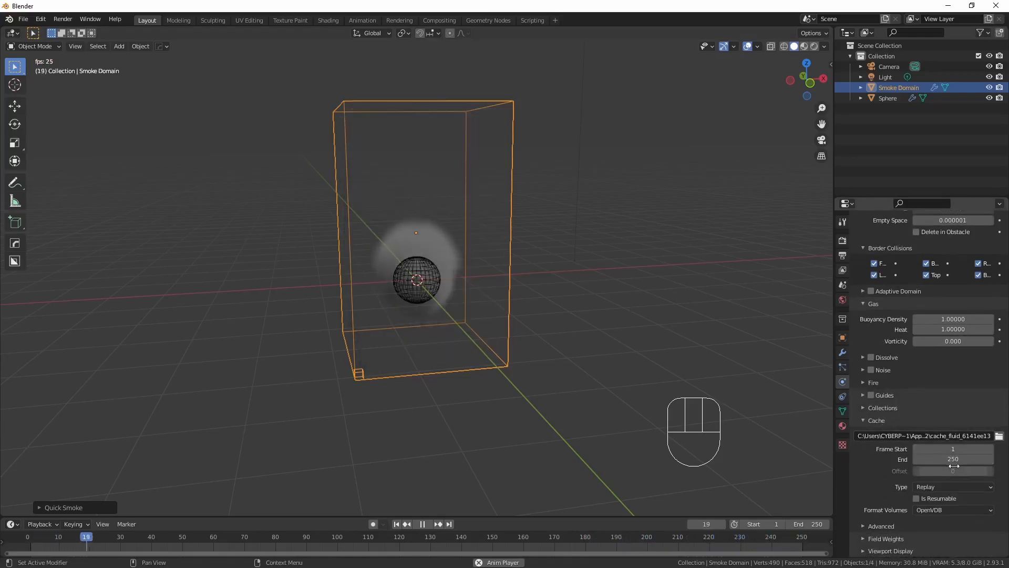
{"action": "scroll", "coordinate": [900, 468], "scroll_direction": "up", "scroll_amount": 3}
{"action": "scroll", "coordinate": [900, 468], "scroll_direction": "up", "scroll_amount": 6}
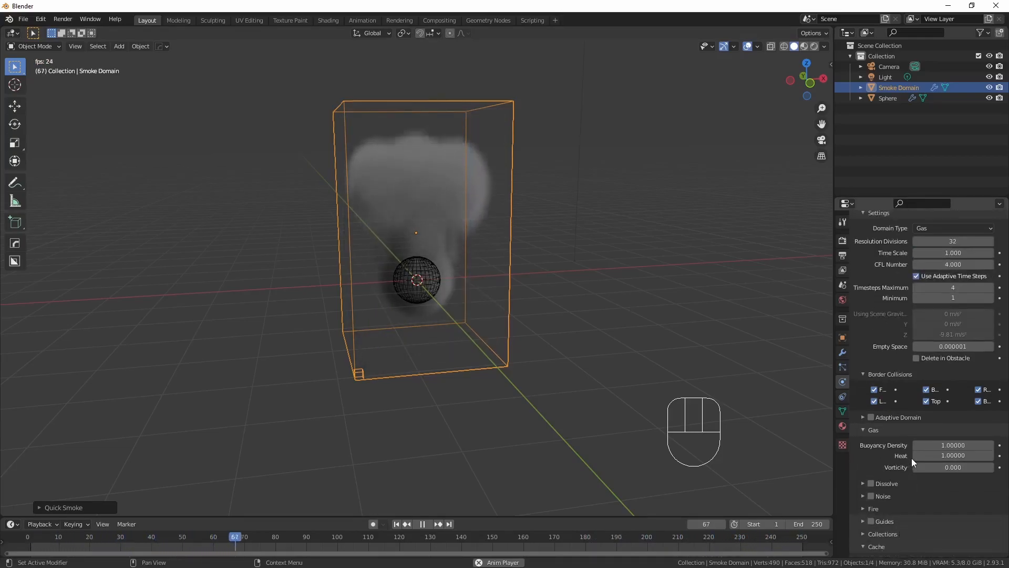
{"action": "scroll", "coordinate": [912, 447], "scroll_direction": "down", "scroll_amount": 4}
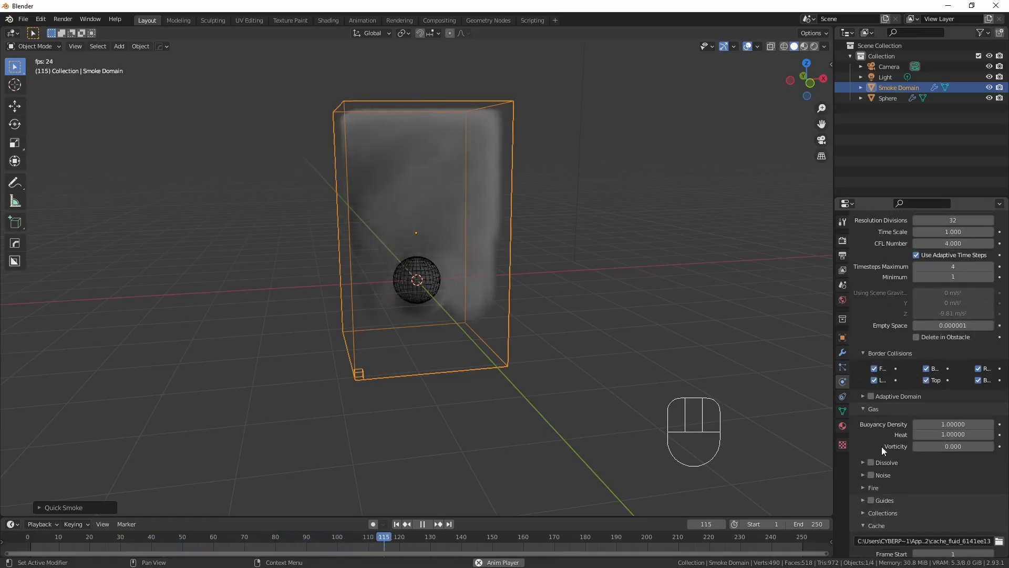
{"action": "left_click", "coordinate": [872, 397]}
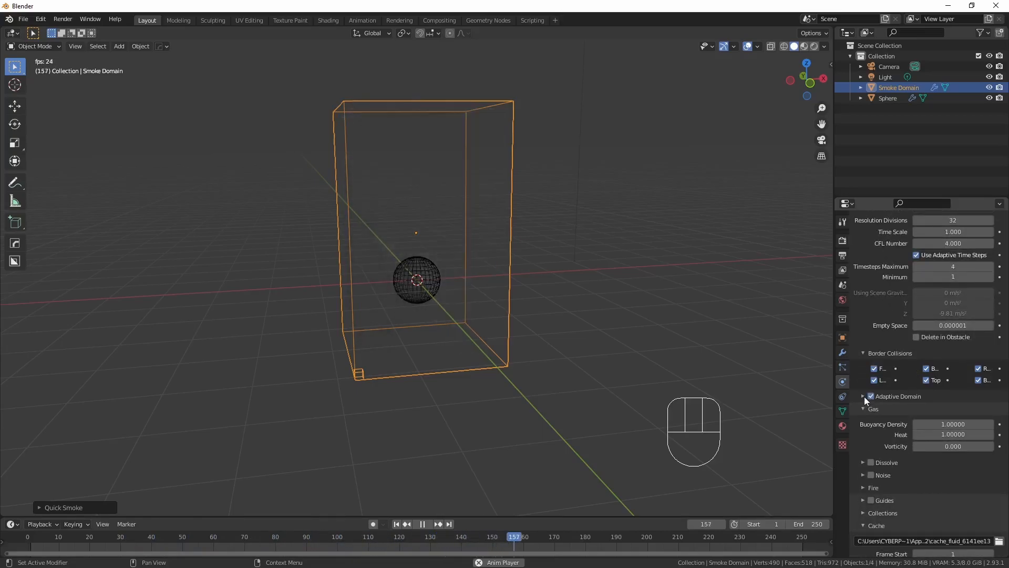
{"action": "left_click", "coordinate": [863, 396]}
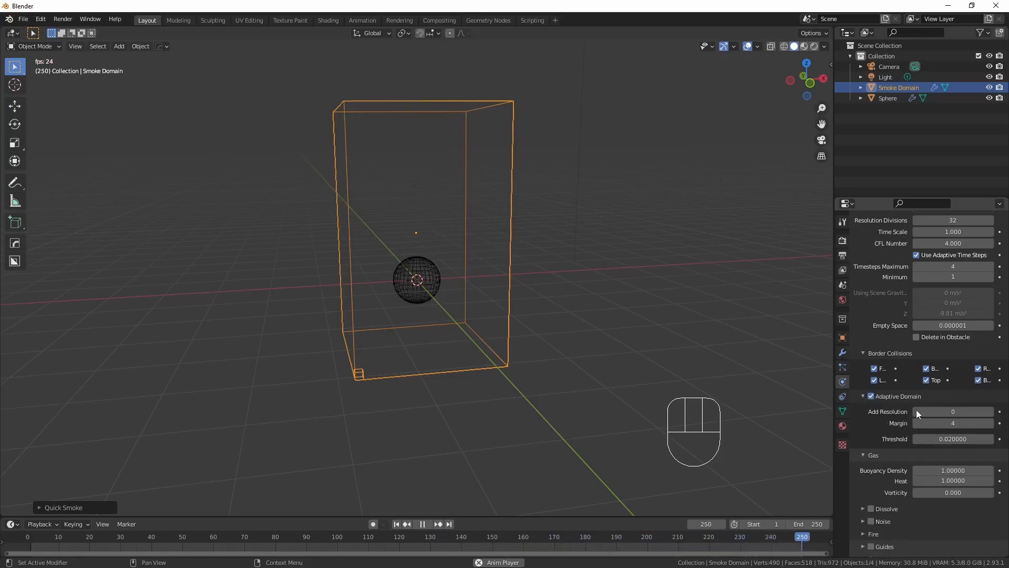
{"action": "left_click", "coordinate": [992, 413]}
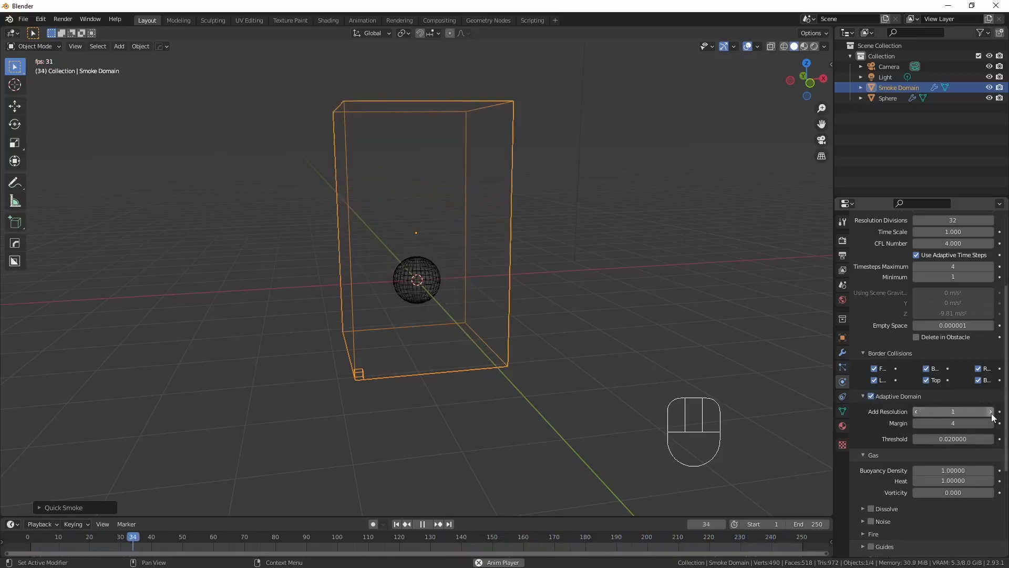
{"action": "left_click", "coordinate": [991, 412]}
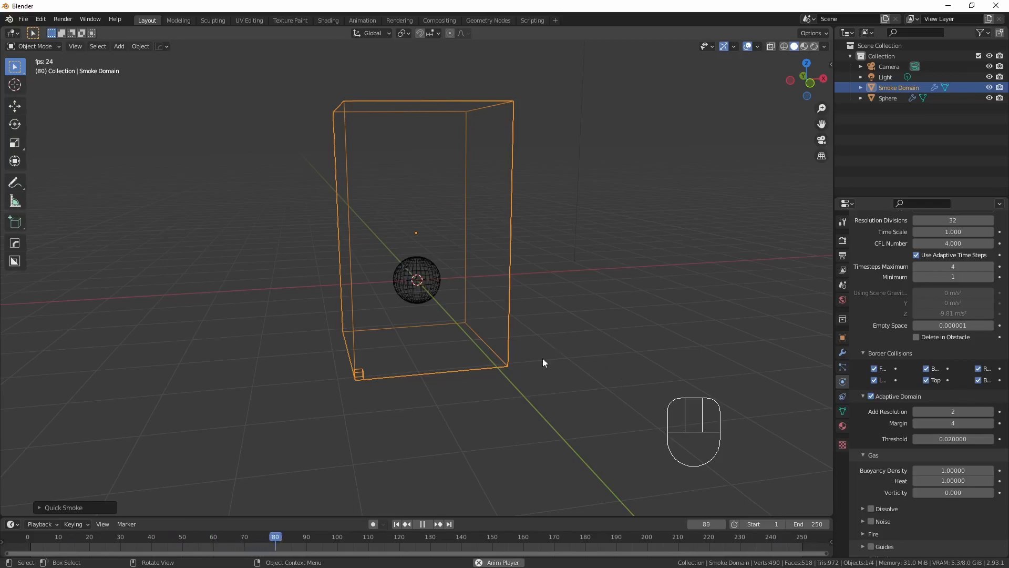
- Set both the scene's end frame and the fluid cache's end frame to 100
{"action": "left_click", "coordinate": [816, 524]}
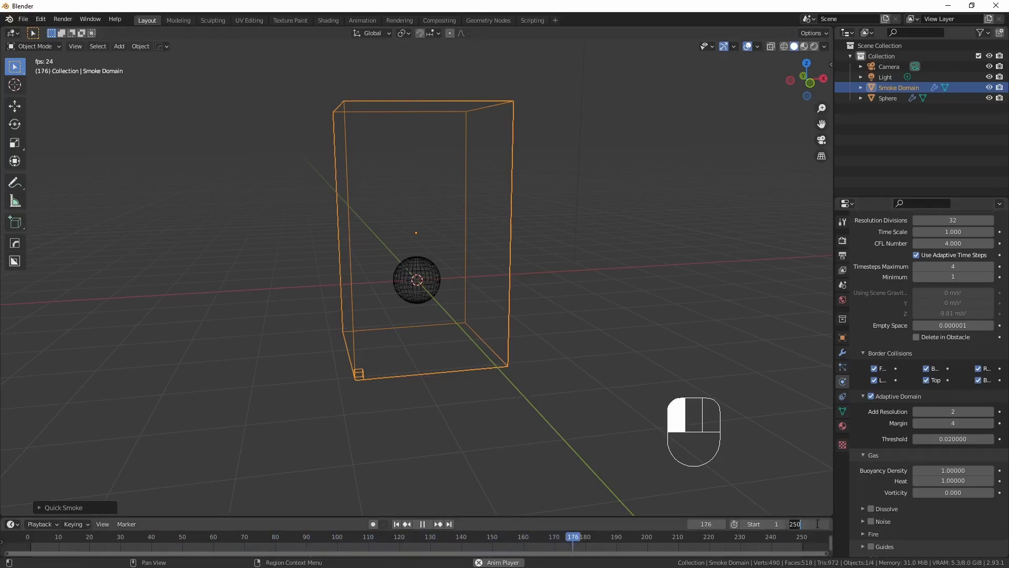
{"action": "type", "text": "100"}
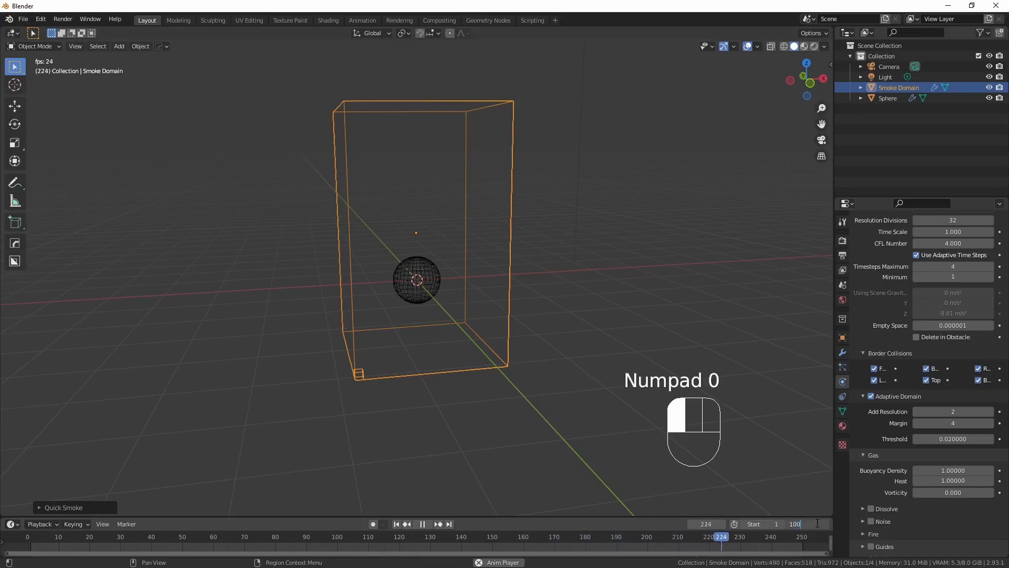
{"action": "key", "text": "Return"}
{"action": "scroll", "coordinate": [938, 455], "scroll_direction": "down", "scroll_amount": 5}
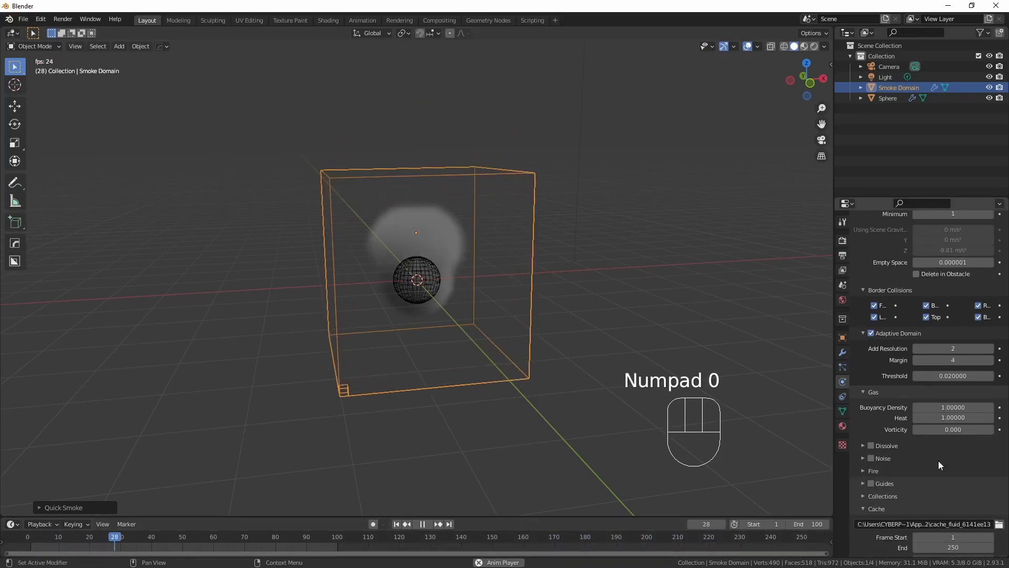
{"action": "left_click", "coordinate": [966, 505]}
{"action": "type", "text": "100"}
{"action": "key", "text": "Return"}
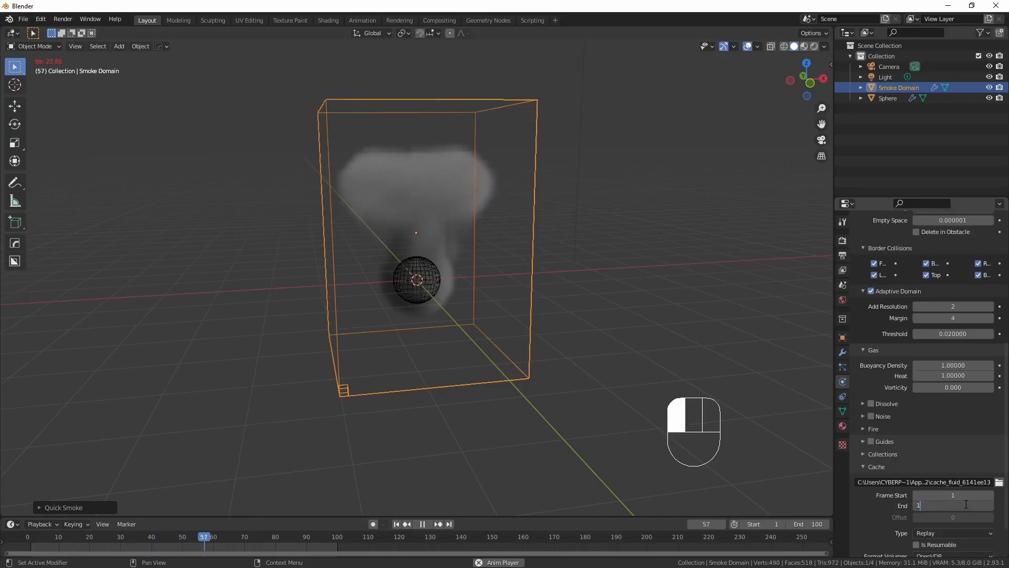
{"action": "key", "text": "KP_0"}
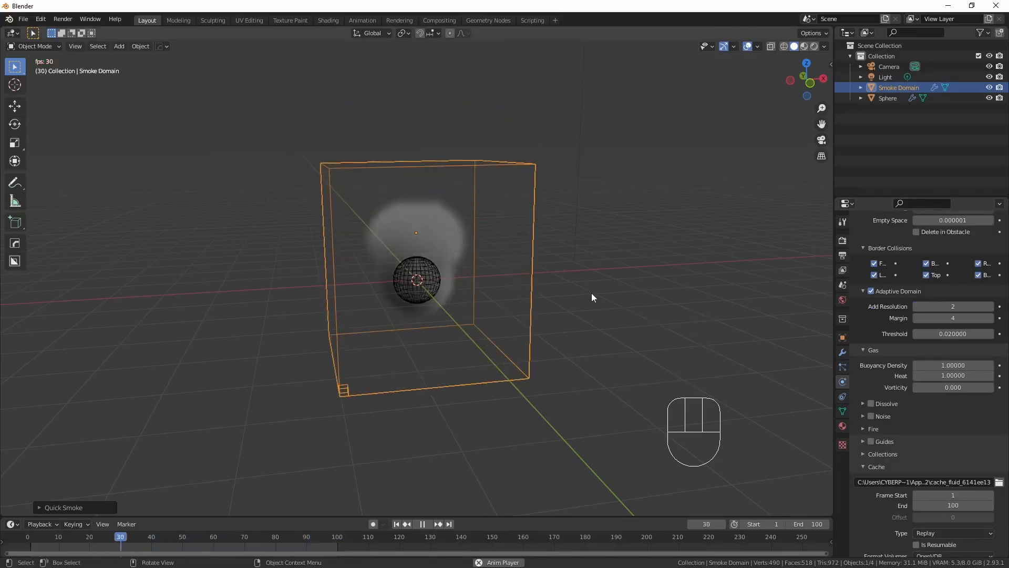
- Stop playback and set the smoke domain's Resolution Divisions to 64
{"action": "middle_click_drag", "start_coordinate": [612, 299], "coordinate": [692, 338]}
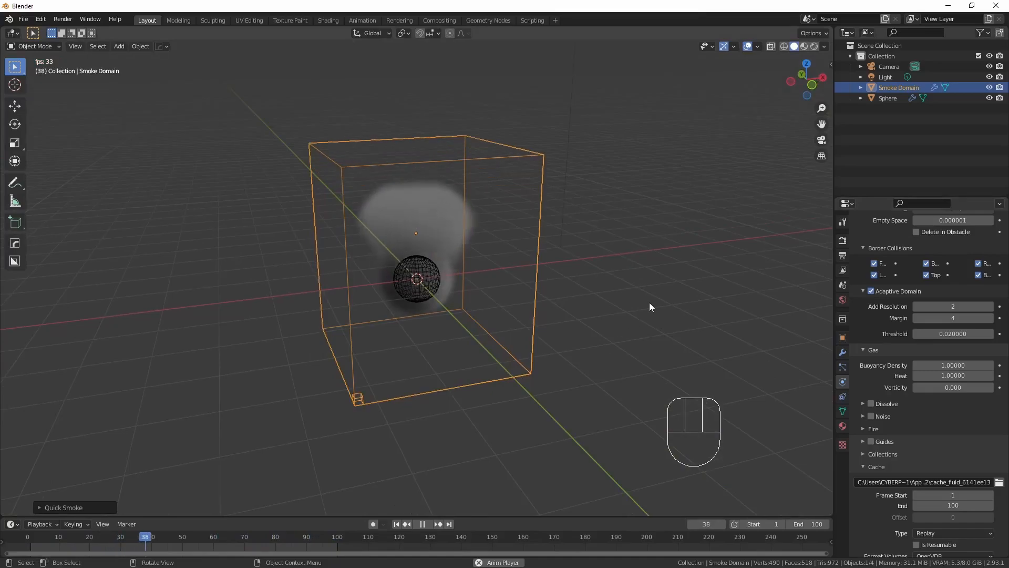
{"action": "key", "text": "space"}
{"action": "scroll", "coordinate": [911, 406], "scroll_direction": "up", "scroll_amount": 10}
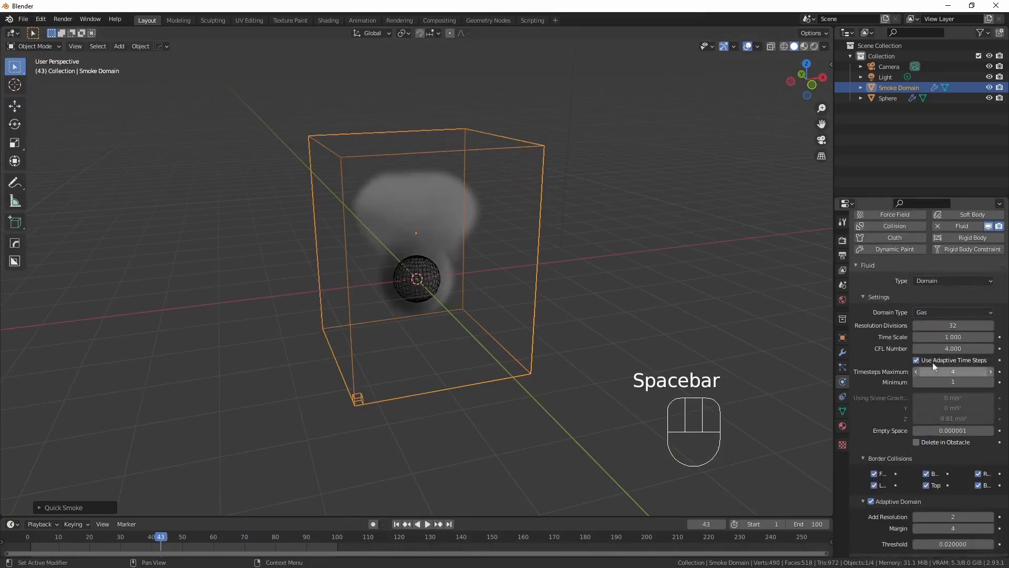
{"action": "left_click", "coordinate": [976, 326]}
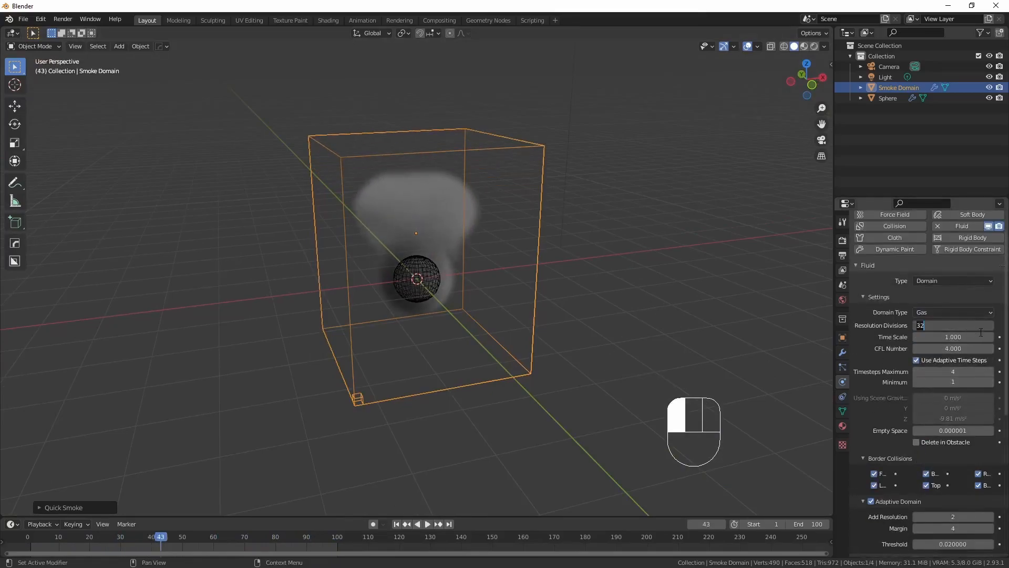
{"action": "key", "text": "Return"}
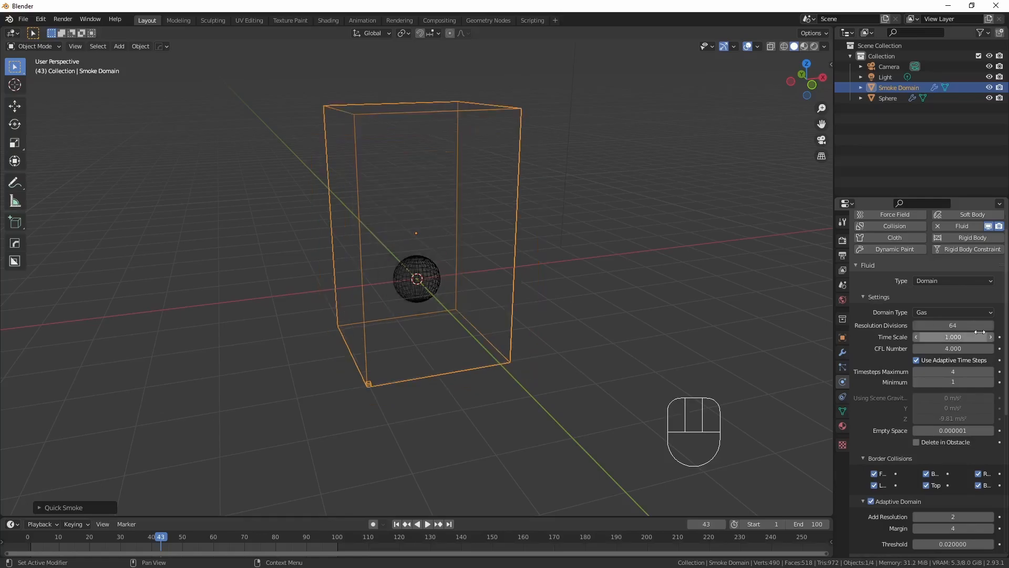
- Play the smoke simulation and inspect the rising smoke from several angles
{"action": "middle_click_drag", "start_coordinate": [672, 307], "coordinate": [575, 293]}
{"action": "key", "text": "space"}
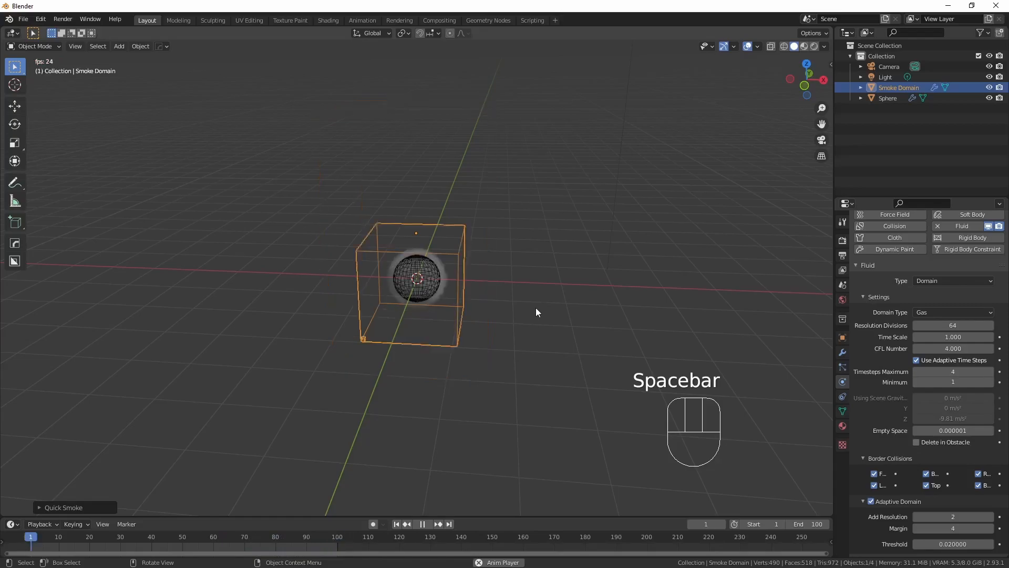
{"action": "middle_click_drag", "start_coordinate": [527, 316], "coordinate": [565, 292]}
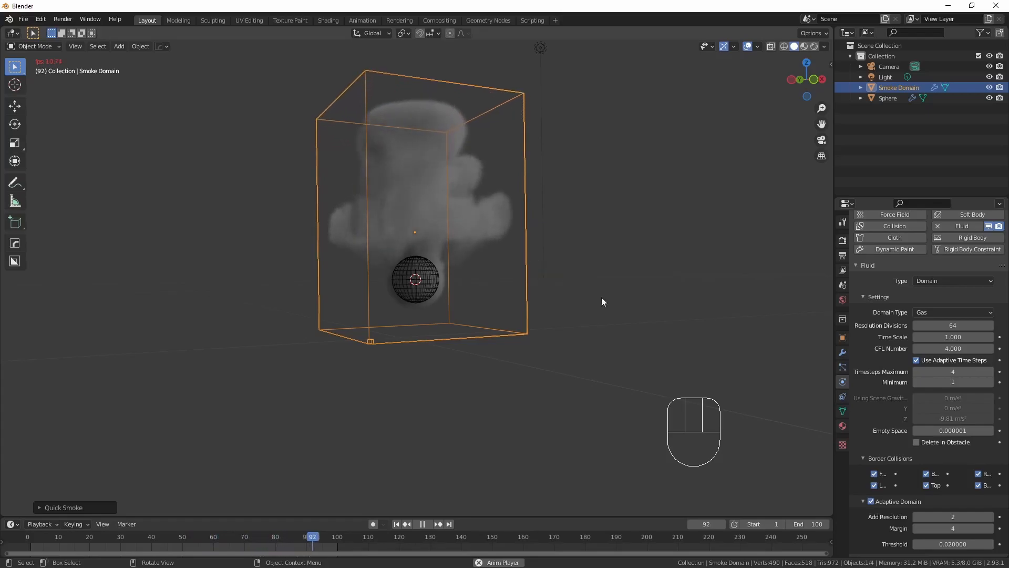
- Try the All cache type for the smoke domain, and return the cache type to Replay
{"action": "scroll", "coordinate": [937, 418], "scroll_direction": "down", "scroll_amount": 4}
{"action": "scroll", "coordinate": [938, 423], "scroll_direction": "down", "scroll_amount": 7}
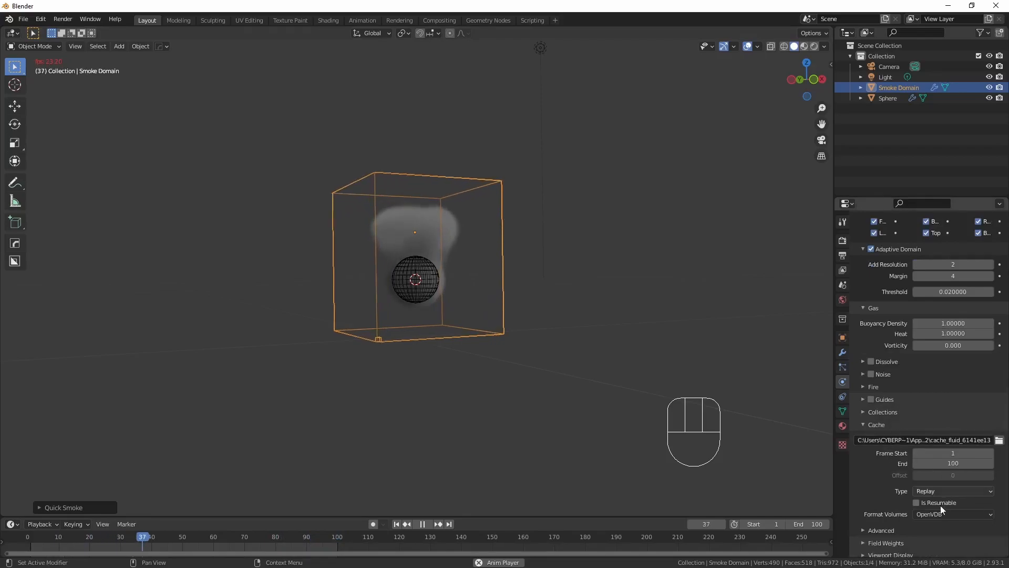
{"action": "left_click", "coordinate": [947, 491]}
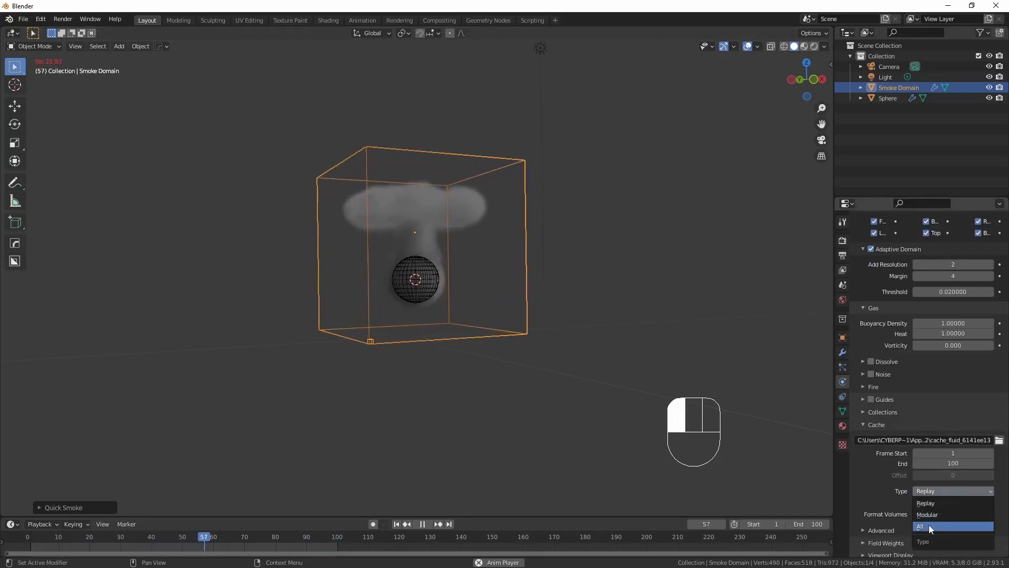
{"action": "left_click", "coordinate": [929, 525]}
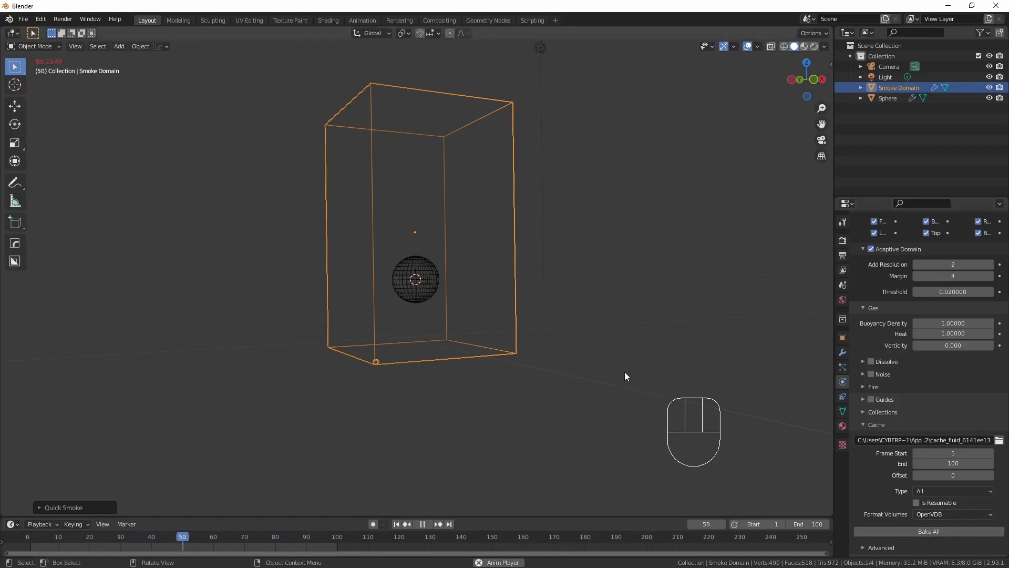
{"action": "left_click", "coordinate": [944, 490]}
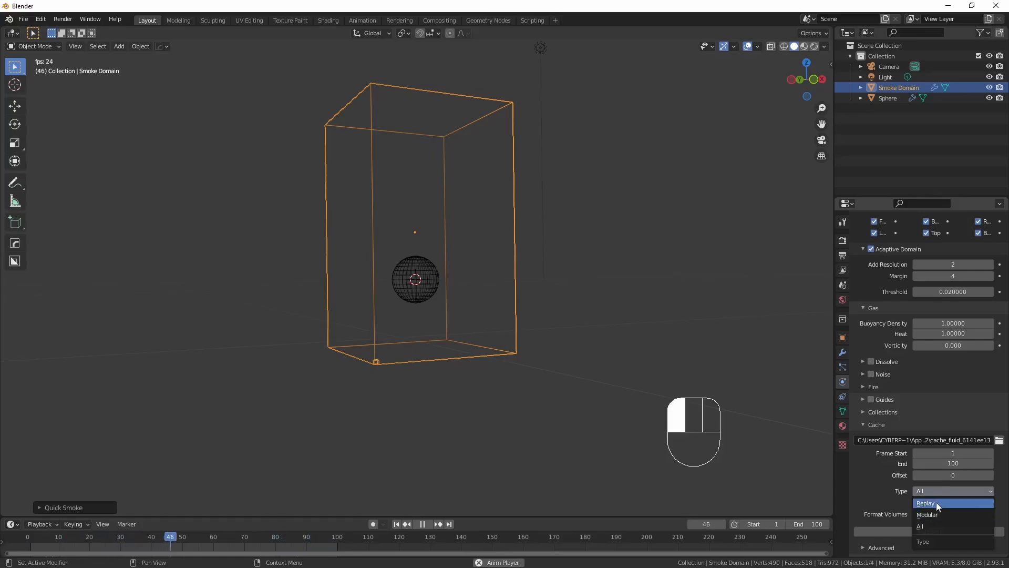
{"action": "left_click", "coordinate": [935, 502]}
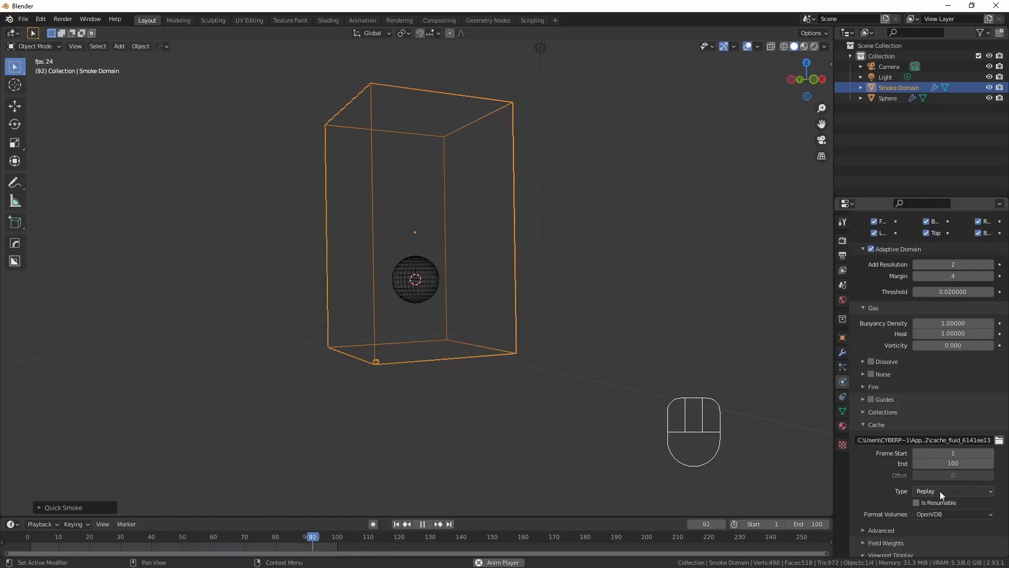
- Examine the replayed smoke simulation from several angles and stop playback at frame 83
{"action": "mouse_move", "coordinate": [607, 323]}
{"action": "middle_mouse_down"}
{"action": "mouse_move", "coordinate": [627, 292]}
{"action": "mouse_move", "coordinate": [595, 329]}
{"action": "middle_mouse_up"}
{"action": "middle_click_drag", "start_coordinate": [599, 288], "coordinate": [525, 289]}
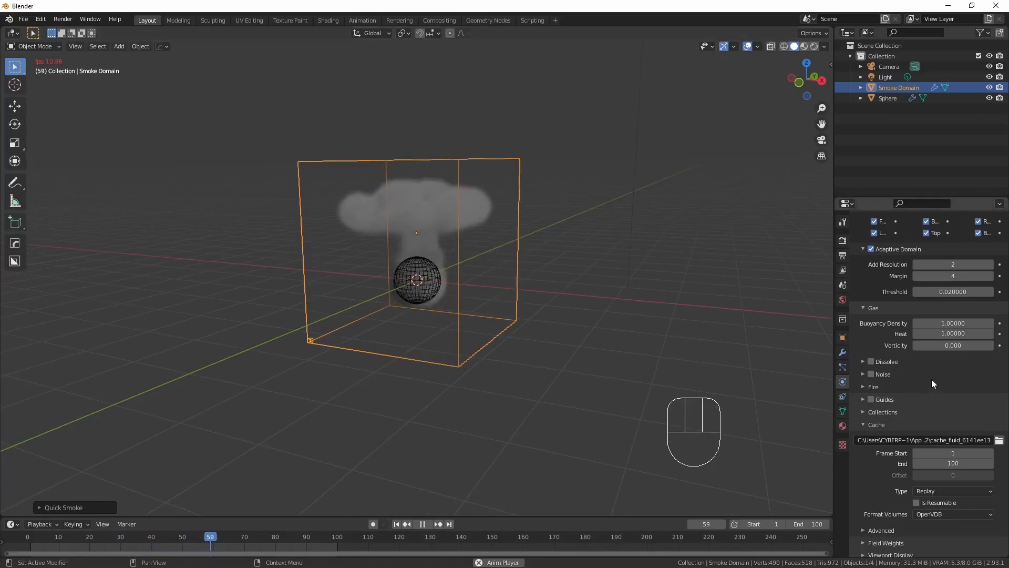
{"action": "scroll", "coordinate": [932, 377], "scroll_direction": "up", "scroll_amount": 2}
{"action": "scroll", "coordinate": [933, 377], "scroll_direction": "up", "scroll_amount": 10}
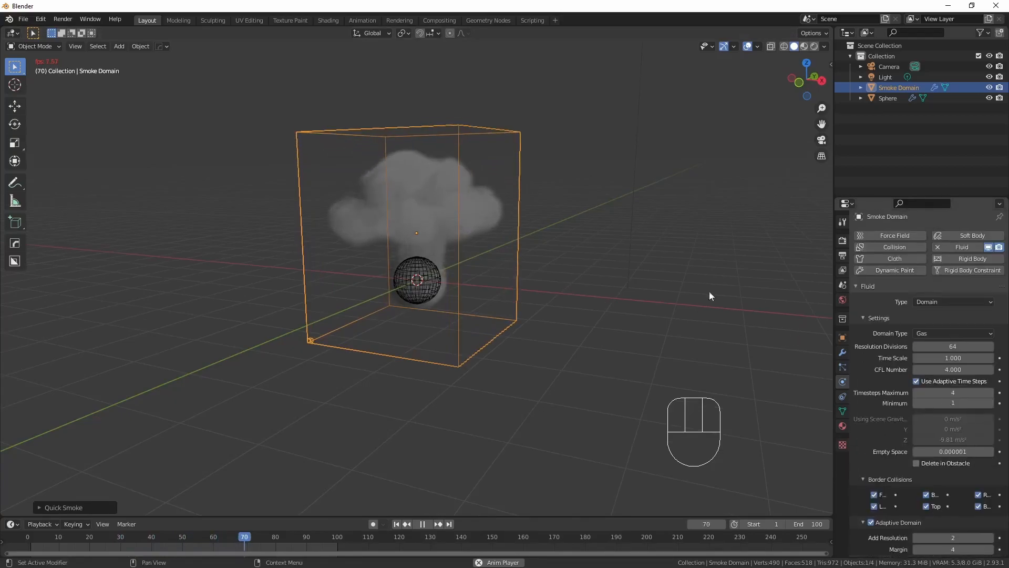
{"action": "middle_click_drag", "start_coordinate": [594, 217], "coordinate": [809, 316]}
{"action": "key", "text": "space"}
- Set the render engine to Cycles and preview the smoke in rendered viewport shading
{"action": "left_click", "coordinate": [842, 240]}
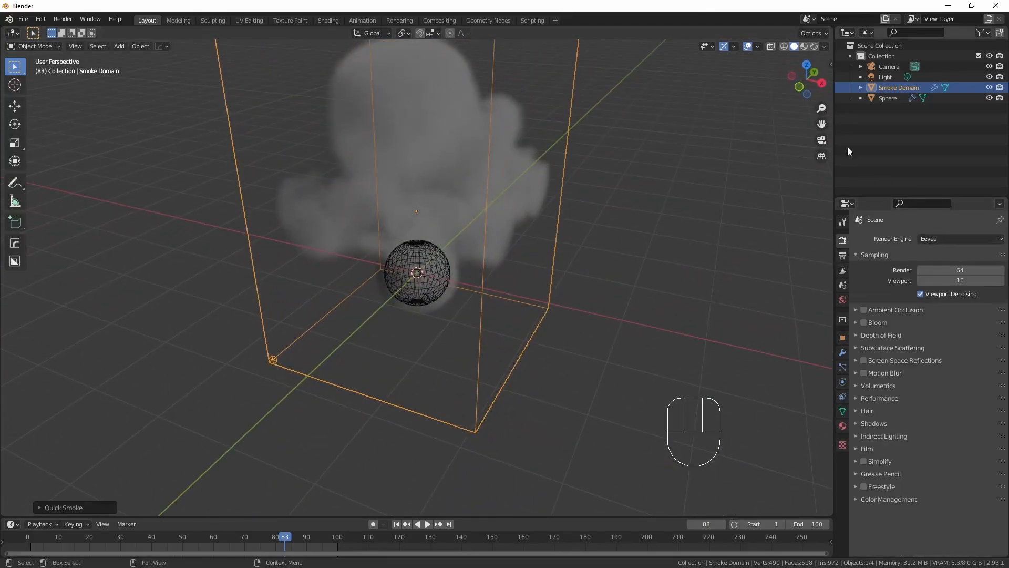
{"action": "left_click", "coordinate": [950, 236]}
{"action": "left_click", "coordinate": [948, 267]}
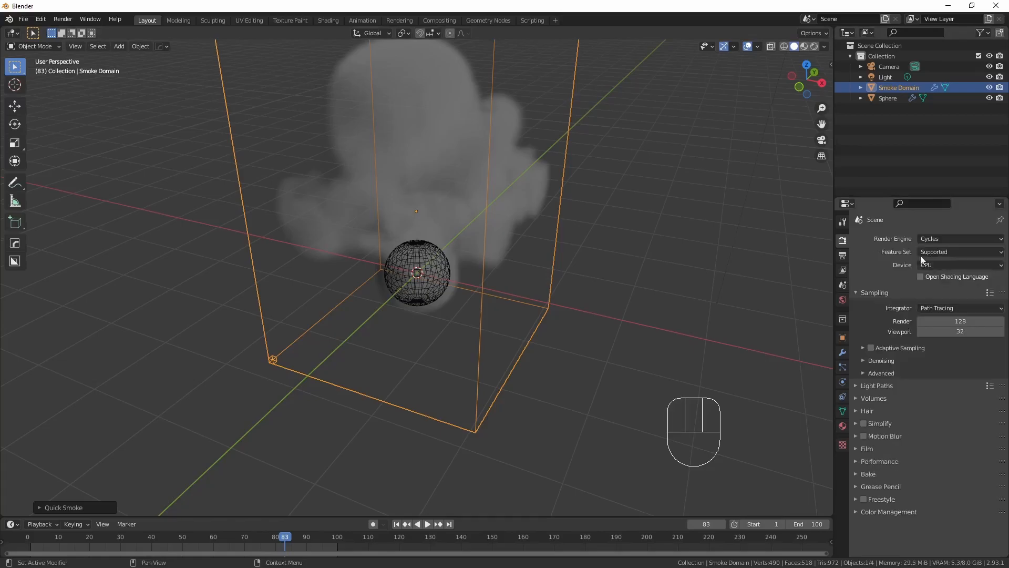
{"action": "left_click", "coordinate": [815, 46]}
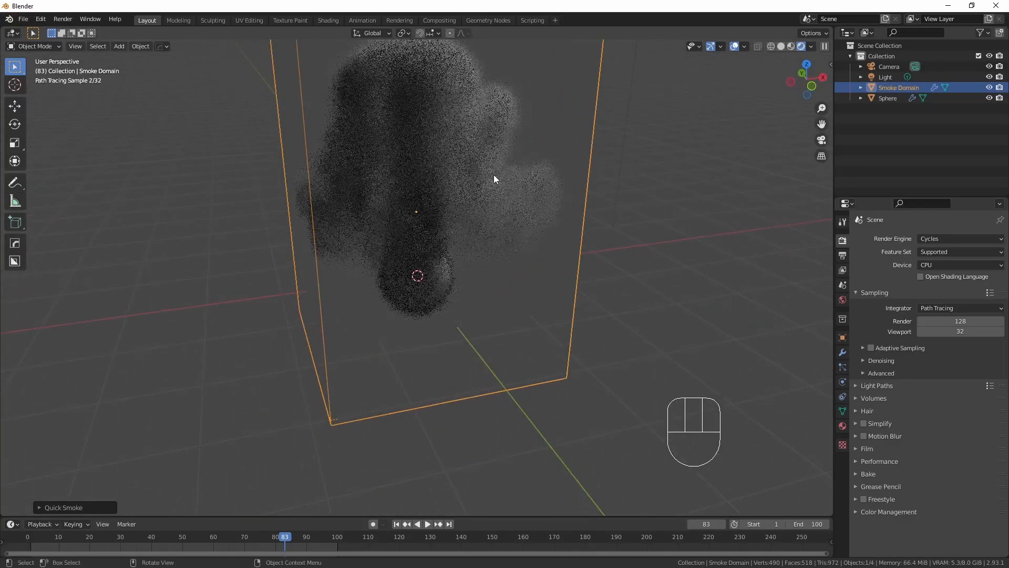
{"action": "middle_click_drag", "start_coordinate": [492, 178], "coordinate": [446, 244]}
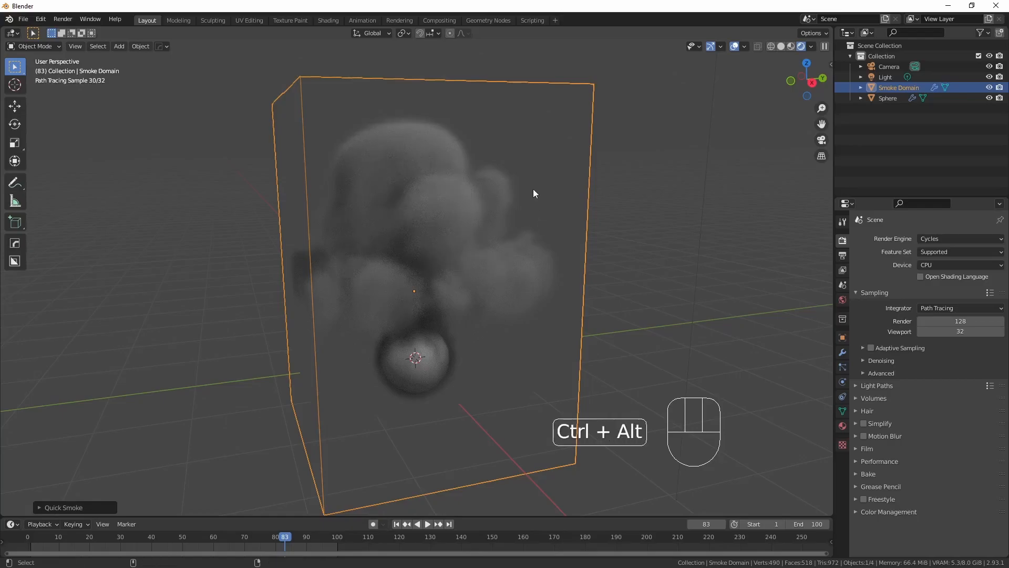
- Align the camera to the current view of the smoke and set its focal length to 35 mm
{"action": "key", "text": "ctrl+alt+KP_0"}
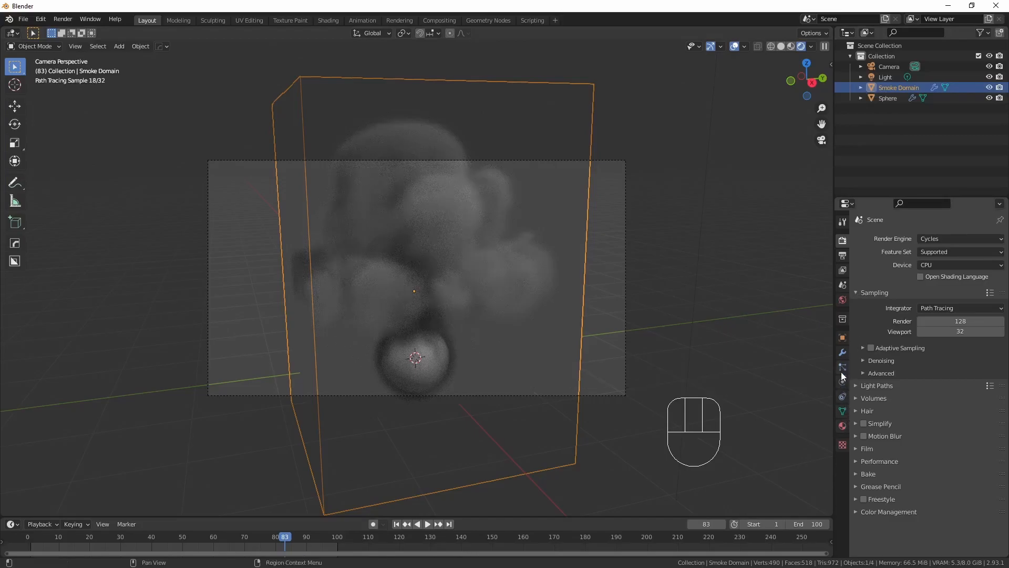
{"action": "left_click", "coordinate": [888, 67]}
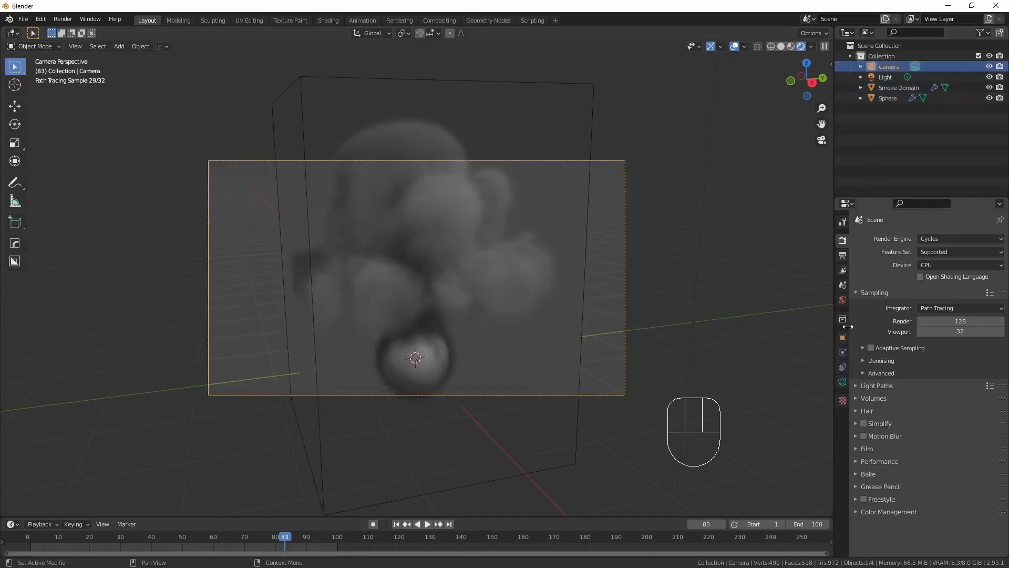
{"action": "left_click", "coordinate": [842, 381]}
{"action": "left_click", "coordinate": [961, 288]}
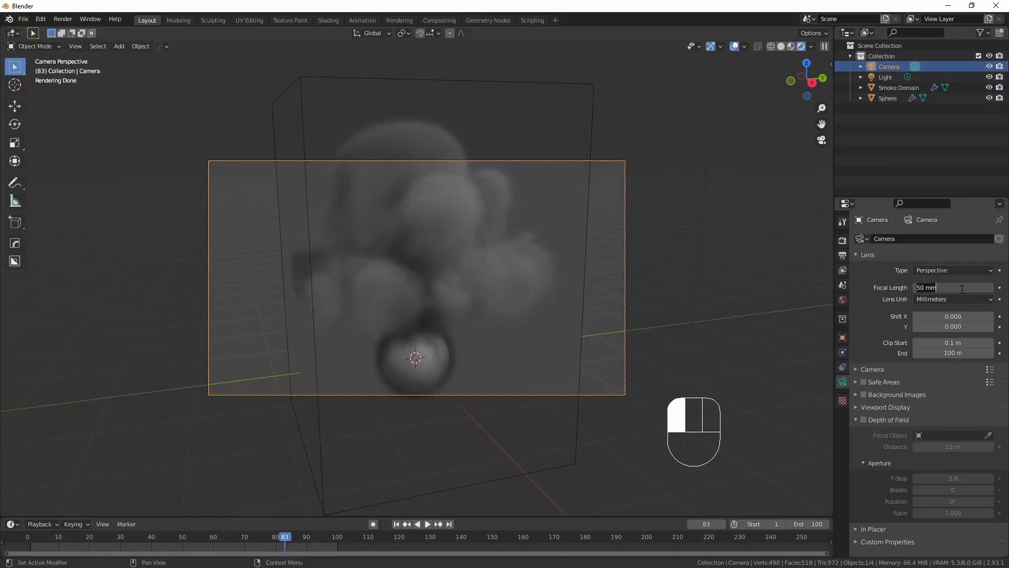
{"action": "type", "text": "35"}
{"action": "key", "text": "Return"}
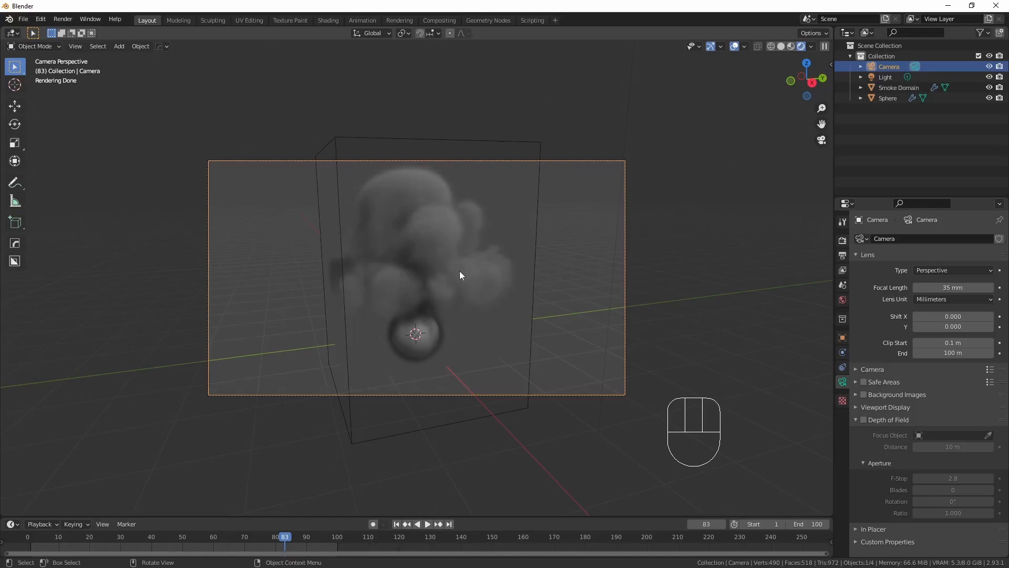
{"action": "scroll", "coordinate": [449, 276], "scroll_direction": "up", "scroll_amount": 5}
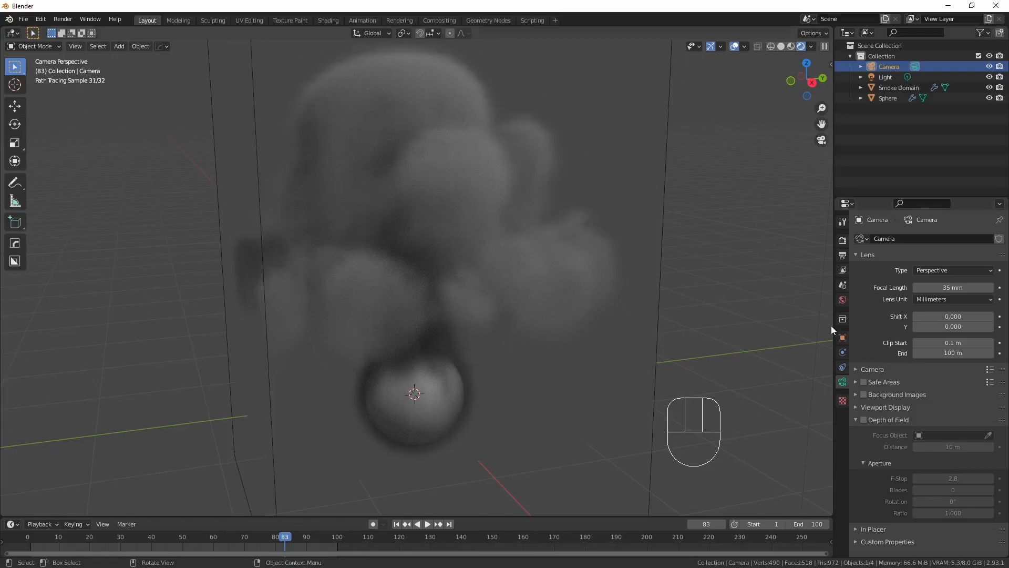
- Return the viewport to solid shading and add a Turbulence force field at the sphere's centre
{"action": "left_click", "coordinate": [843, 255]}
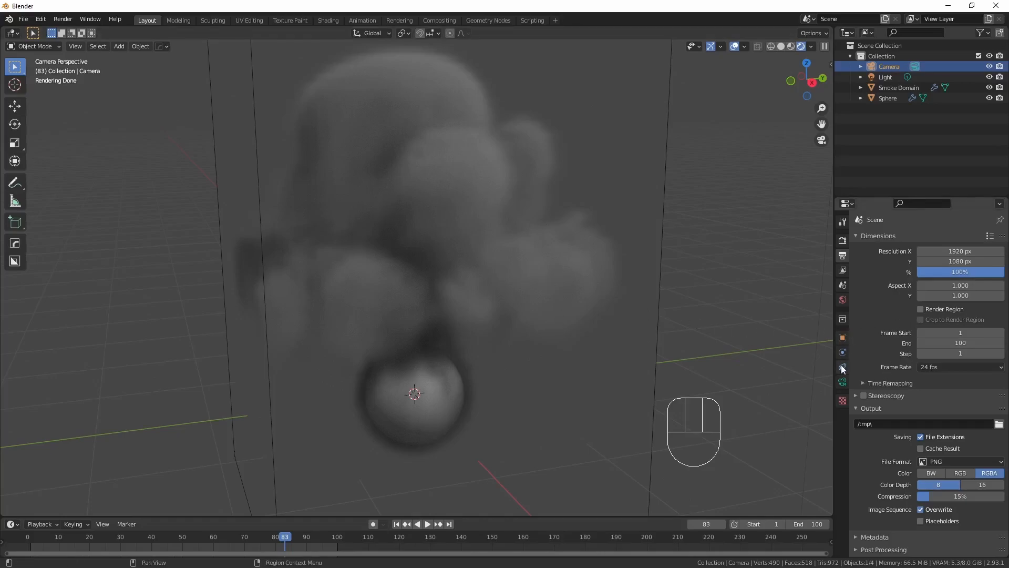
{"action": "left_click", "coordinate": [899, 87]}
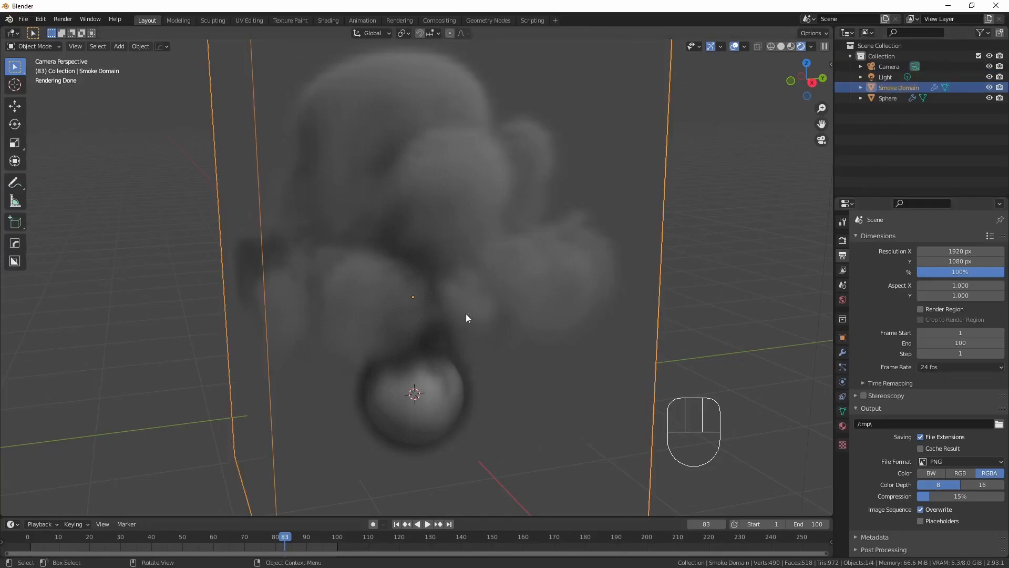
{"action": "scroll", "coordinate": [542, 321], "scroll_direction": "down", "scroll_amount": 5}
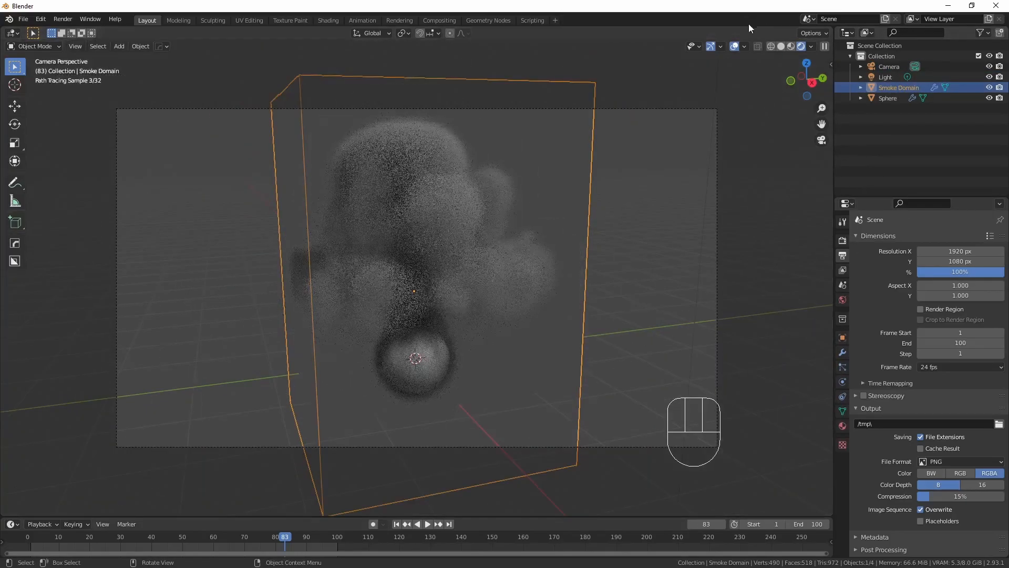
{"action": "left_click", "coordinate": [782, 46]}
{"action": "middle_click_drag", "start_coordinate": [431, 267], "coordinate": [472, 282]}
{"action": "key", "text": "shift+a"}
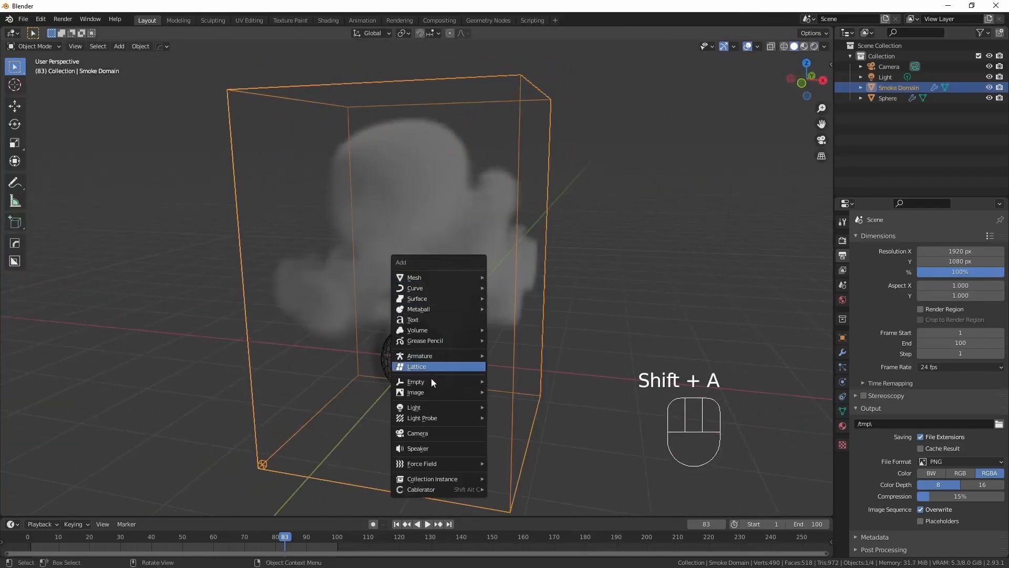
{"action": "mouse_move", "coordinate": [434, 465]}
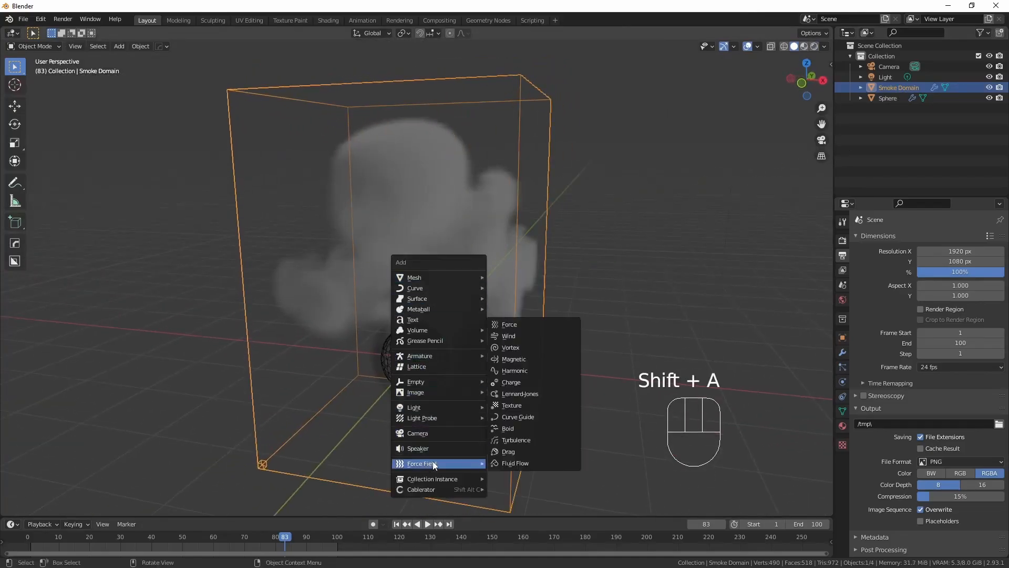
{"action": "left_click", "coordinate": [515, 439]}
- Set the Turbulence field's Wind Factor to 1 and its Shape to Plane
{"action": "key", "text": "space"}
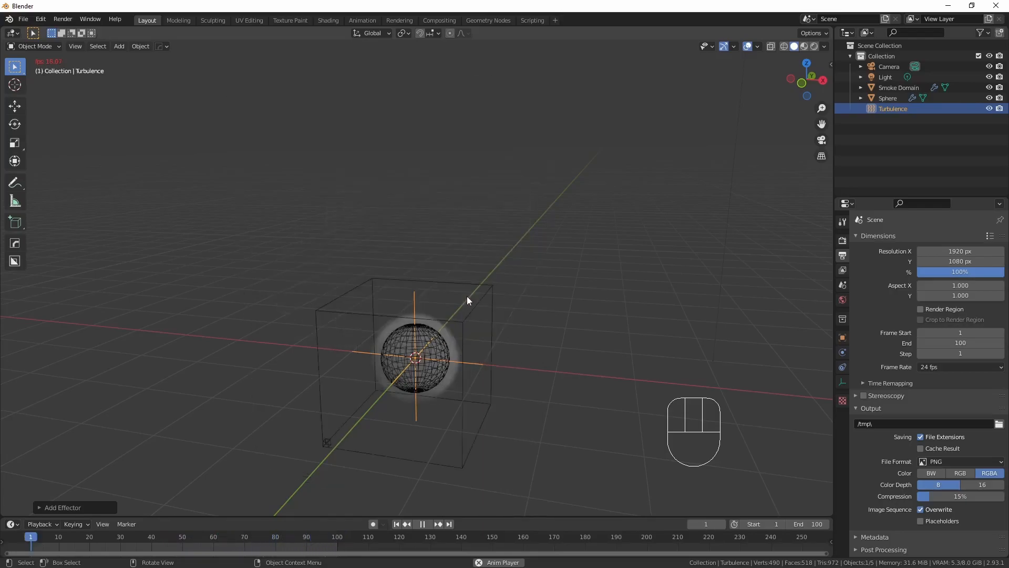
{"action": "key", "text": "space"}
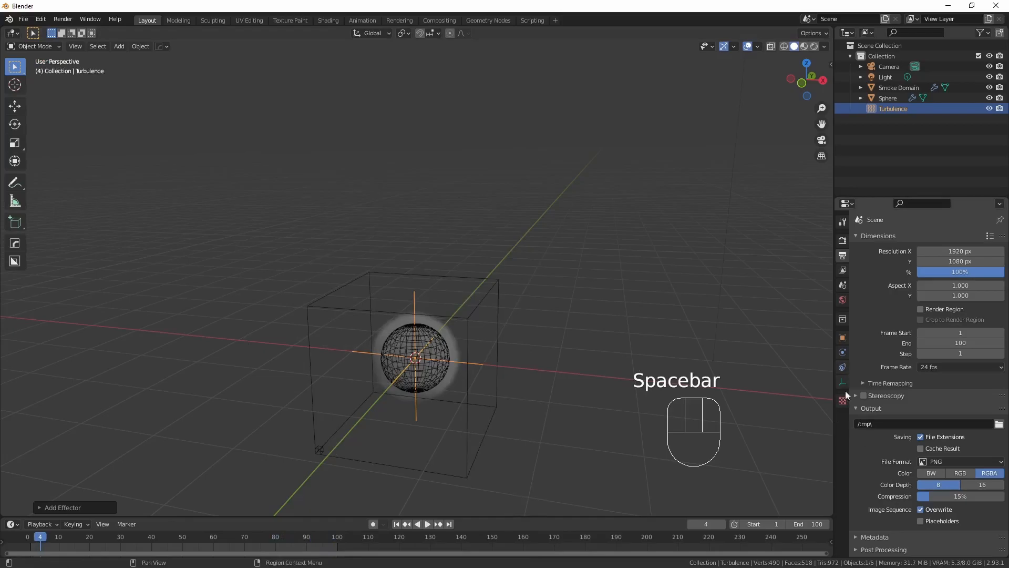
{"action": "left_click", "coordinate": [842, 352]}
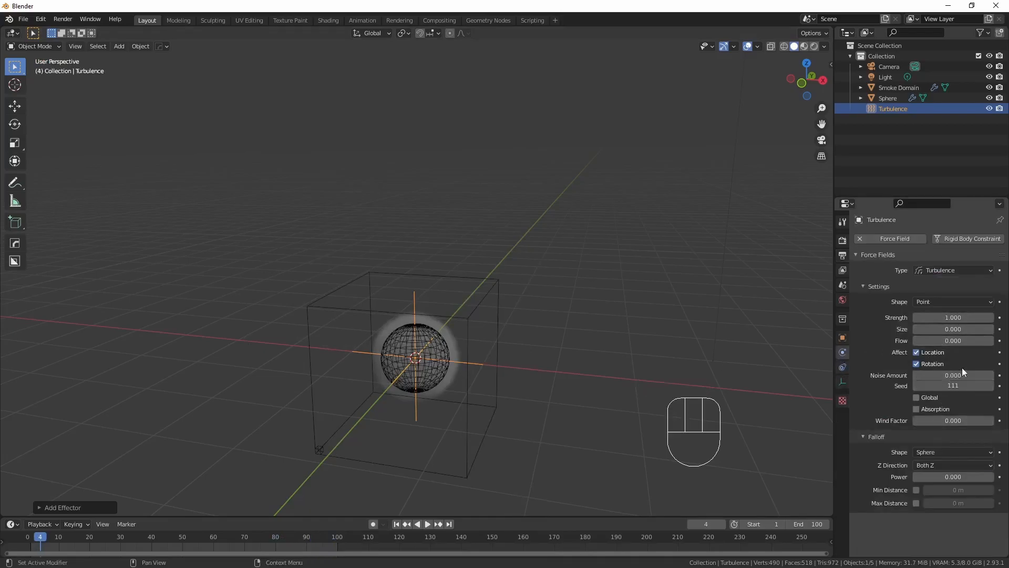
{"action": "left_click", "coordinate": [976, 419]}
{"action": "type", "text": "1"}
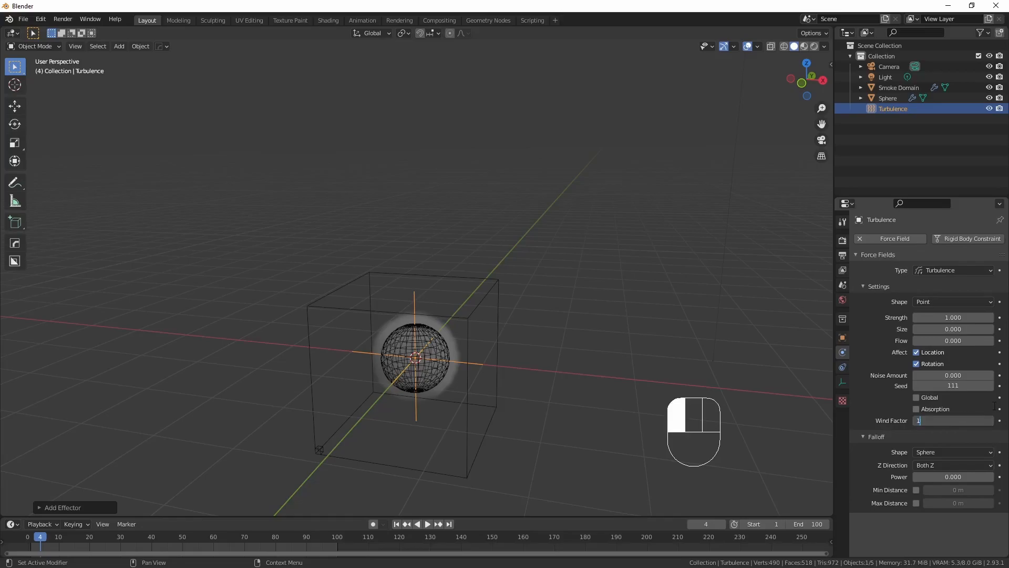
{"action": "key", "text": "Return"}
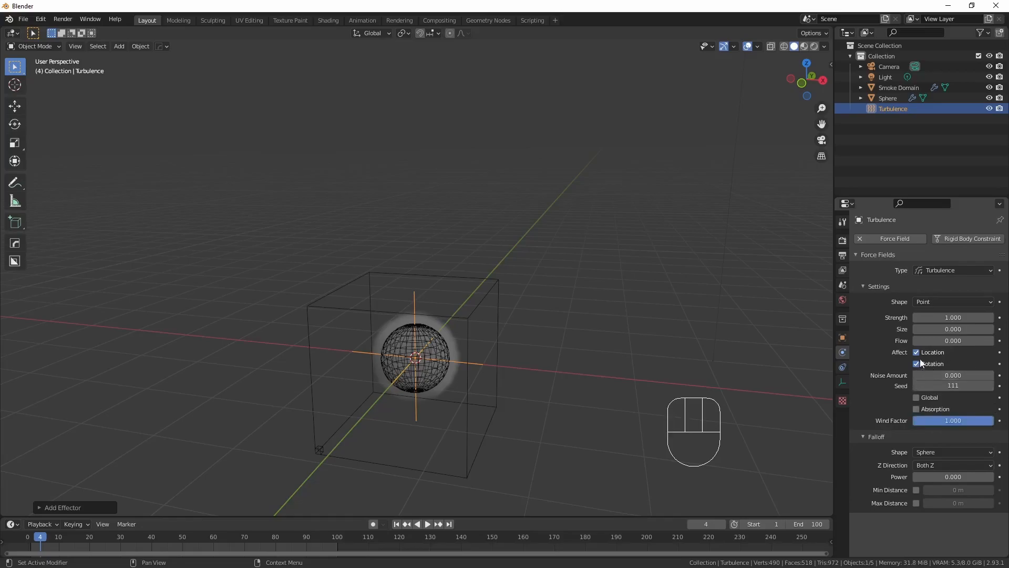
{"action": "left_click_drag", "start_coordinate": [961, 304], "coordinate": [942, 337]}
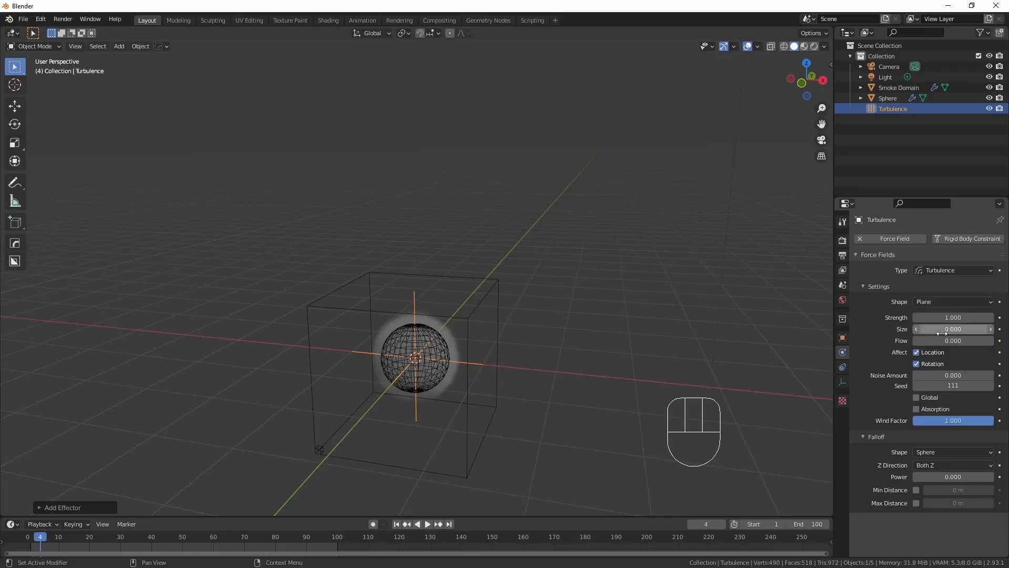
- Set the smoke domain's Resolution Divisions to 128
{"action": "left_click", "coordinate": [892, 87]}
{"action": "left_click", "coordinate": [957, 350]}
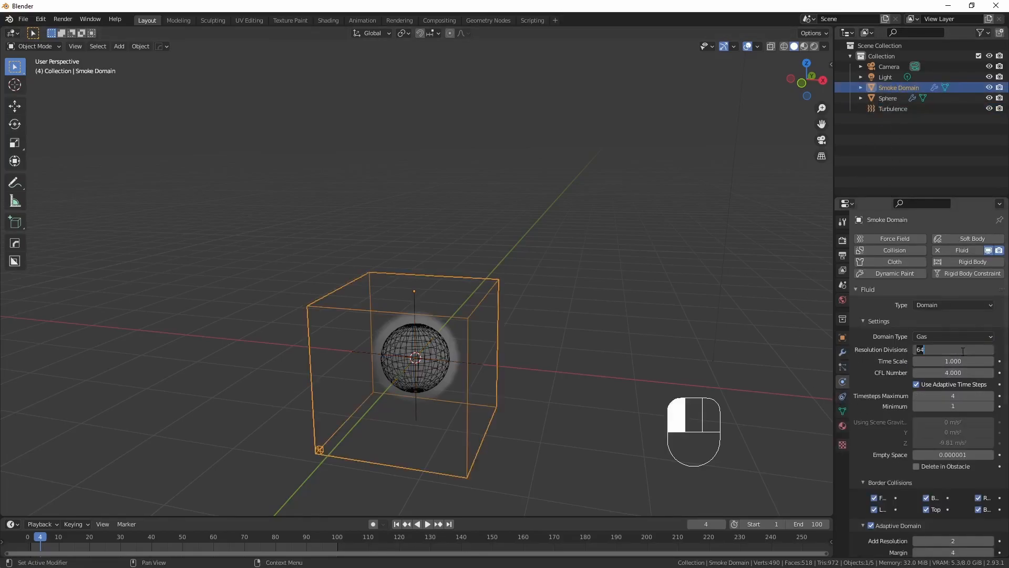
{"action": "type", "text": "128"}
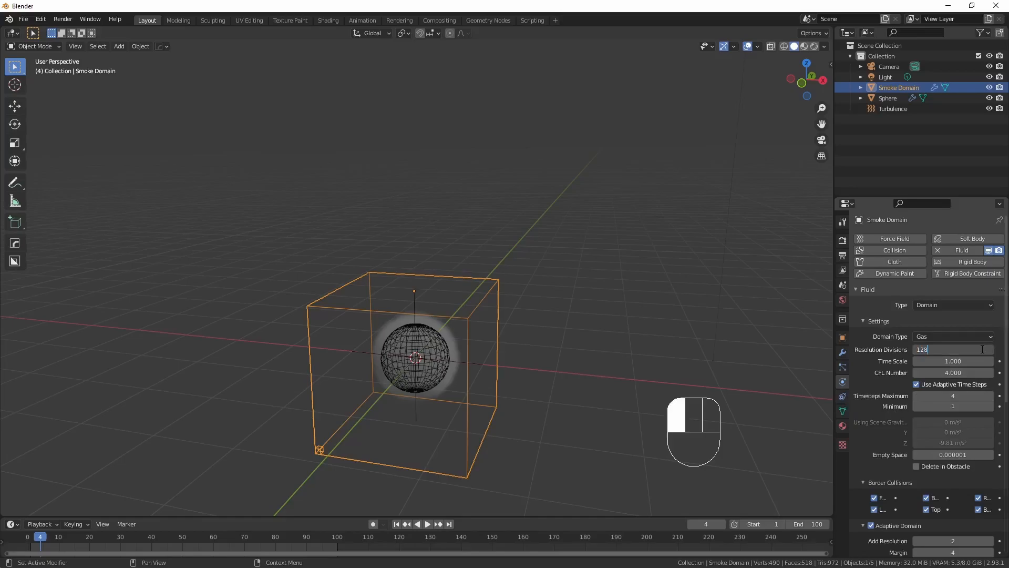
{"action": "left_click", "coordinate": [983, 349]}
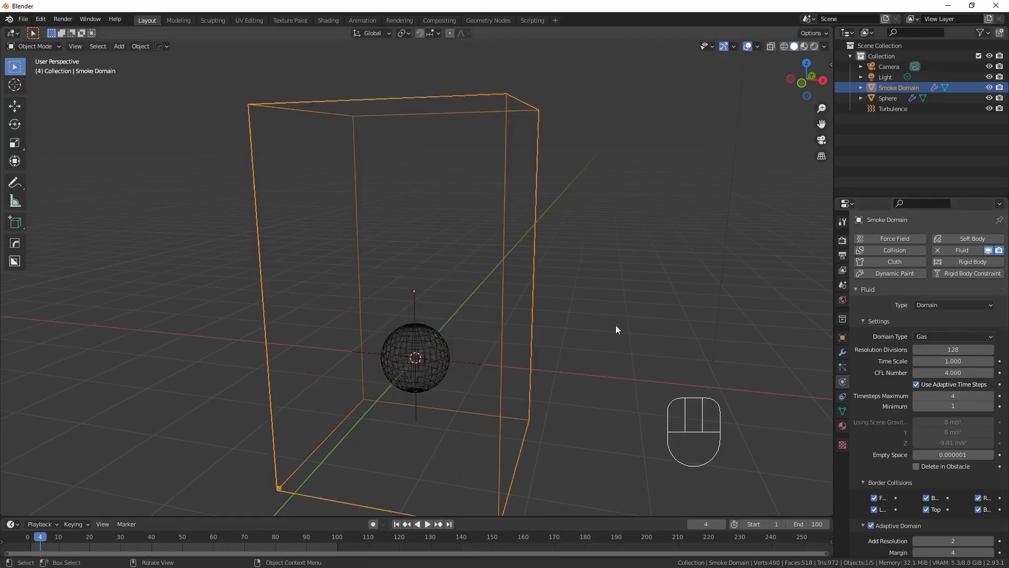
- Run the turbulent smoke simulation up to frame 74 and preview the smoke in rendered shading
{"action": "middle_click_drag", "start_coordinate": [578, 328], "coordinate": [590, 322]}
{"action": "key", "text": "space"}
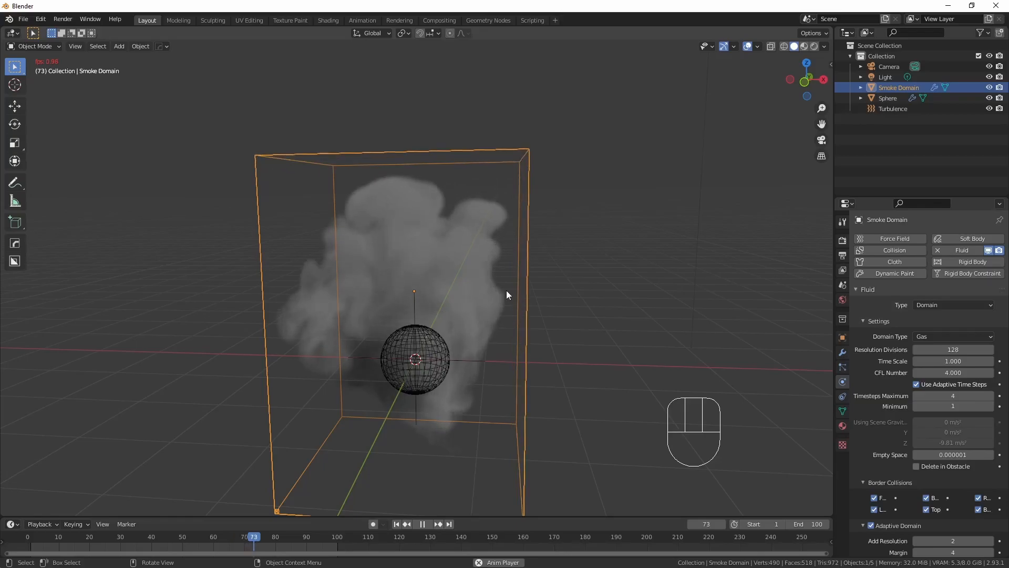
{"action": "key", "text": "space"}
{"action": "middle_click_drag", "start_coordinate": [454, 290], "coordinate": [721, 95]}
{"action": "left_click", "coordinate": [814, 46]}
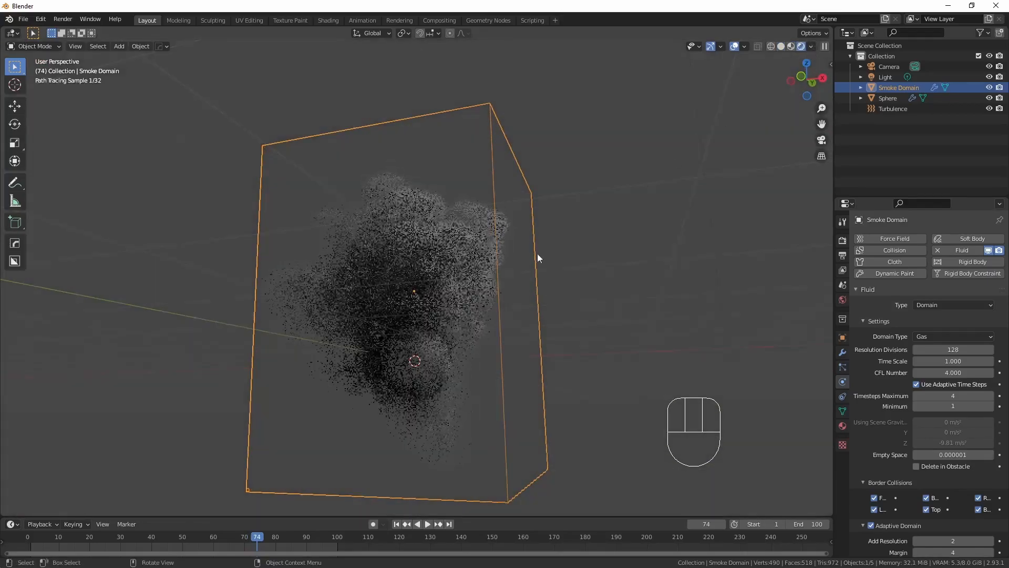
{"action": "scroll", "coordinate": [422, 321], "scroll_direction": "up", "scroll_amount": 5}
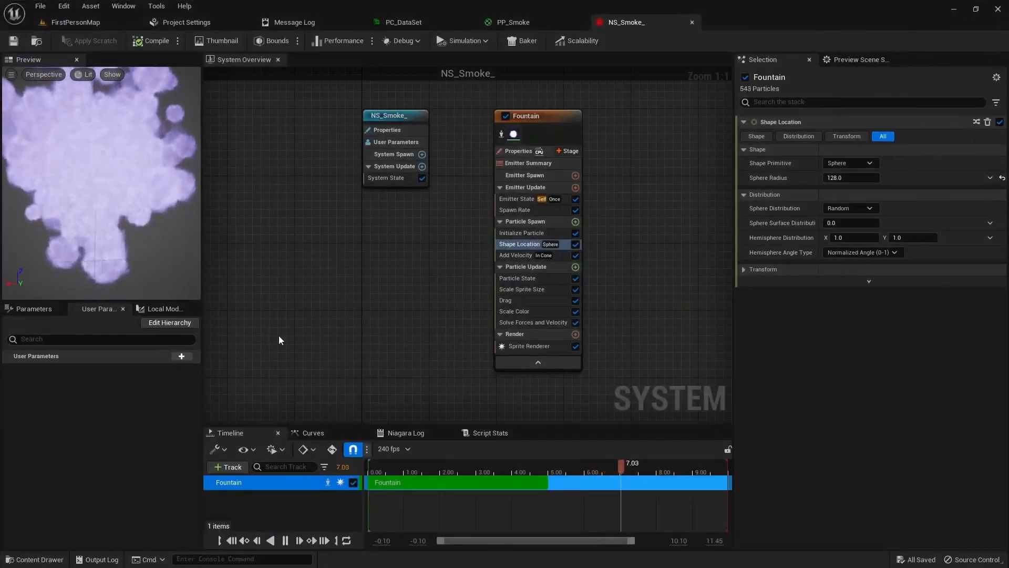
- Switch to Unreal Engine, close the NS_Smoke_ system, and import the three smoke textures into FirstPersonMap's project folder _Materials
{"action": "left_click", "coordinate": [692, 22]}
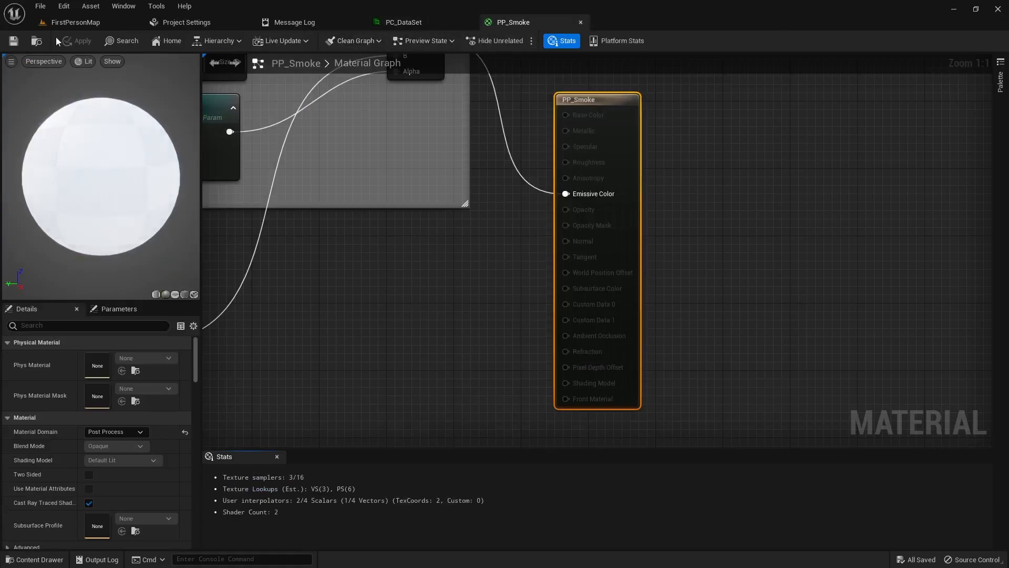
{"action": "left_click", "coordinate": [74, 22]}
{"action": "left_click", "coordinate": [273, 486]}
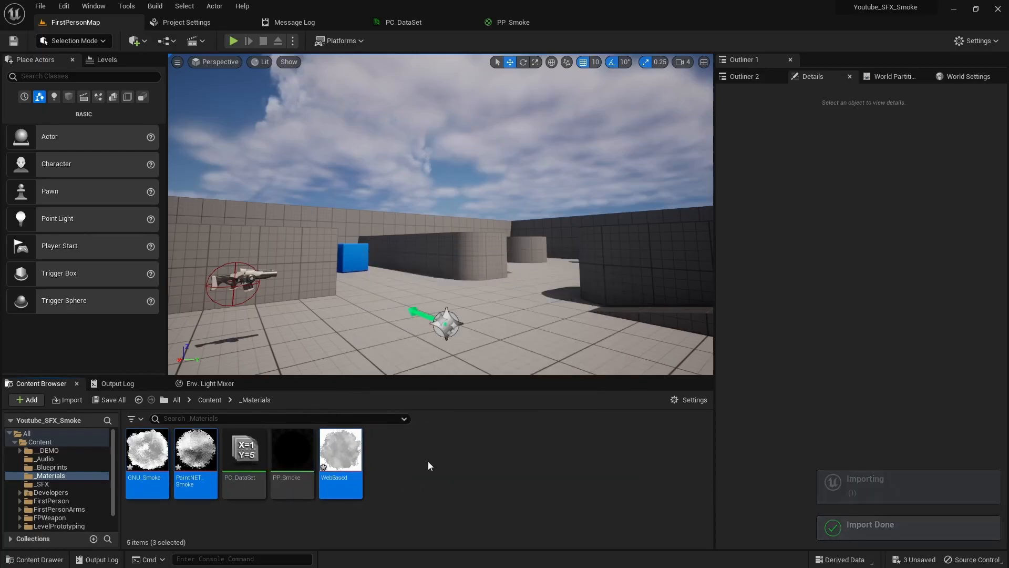
- Create a new material named M_SmokeEffect in the _Materials folder
{"action": "right_click", "coordinate": [443, 468]}
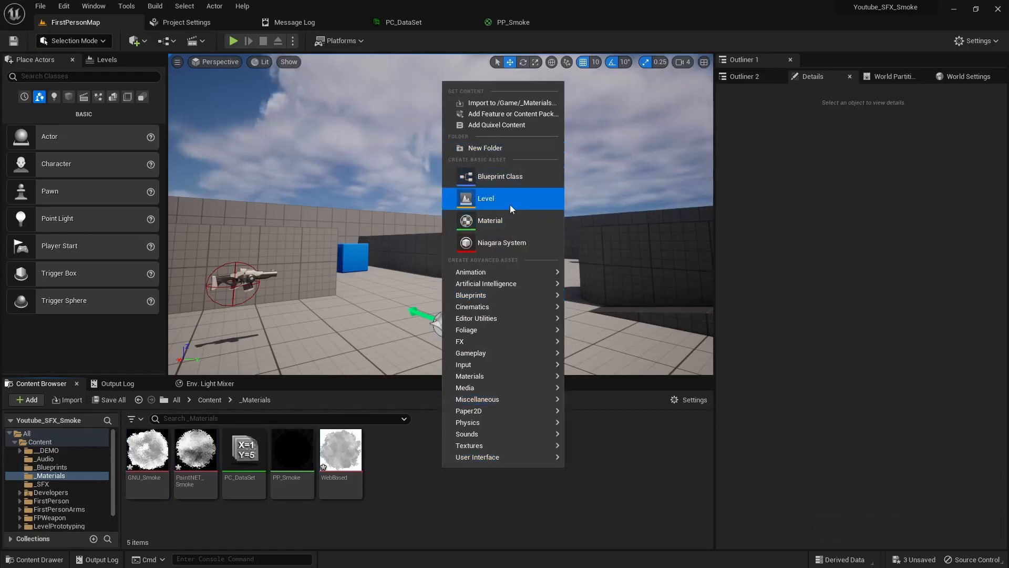
{"action": "left_click", "coordinate": [481, 222]}
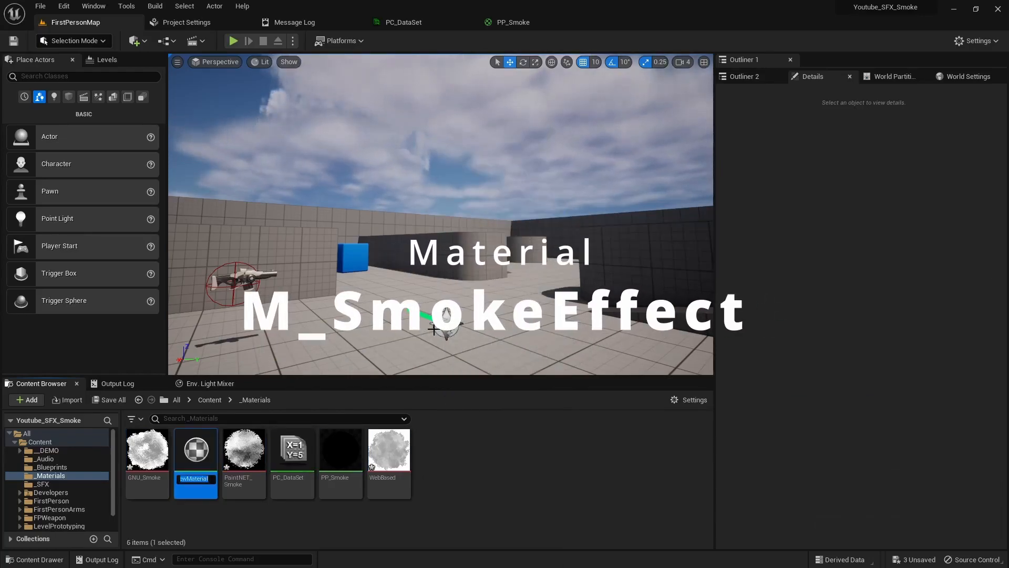
{"action": "type", "text": "M"}
{"action": "type", "text": "_SmokeEffe"}
{"action": "type", "text": "ct"}
{"action": "key", "text": "Return"}
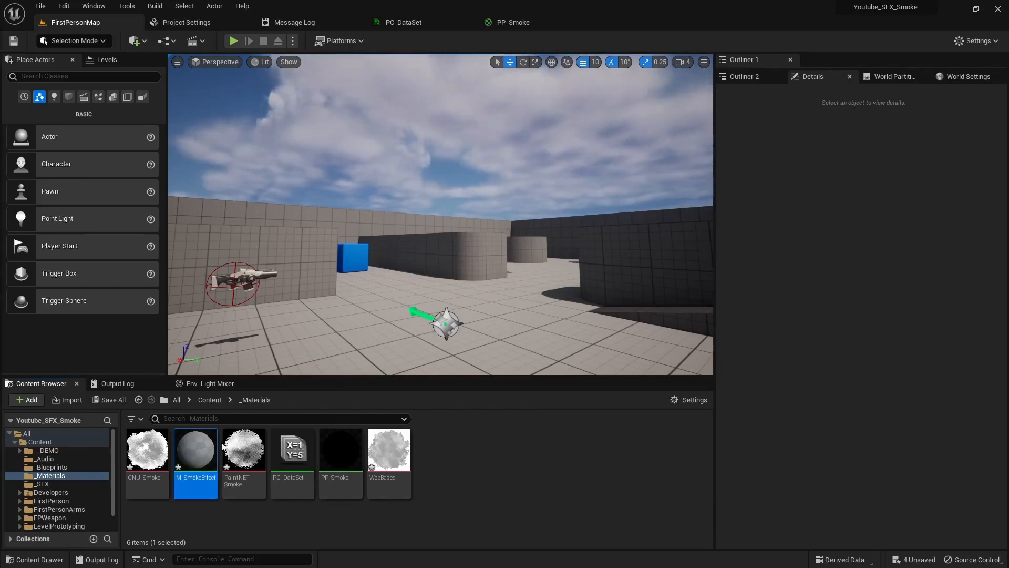
- Open M_SmokeEffect, set its Blend Mode to Translucent and Shading Model to Unlit, enable Two Sided, and preview it on a plane
{"action": "double_click", "coordinate": [194, 454]}
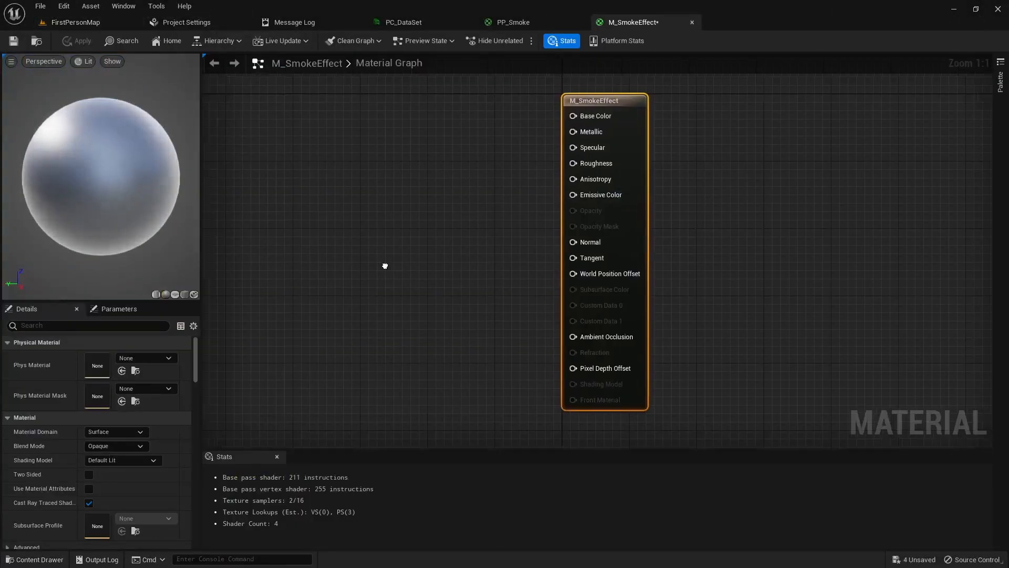
{"action": "right_click_drag", "start_coordinate": [385, 265], "coordinate": [573, 262]}
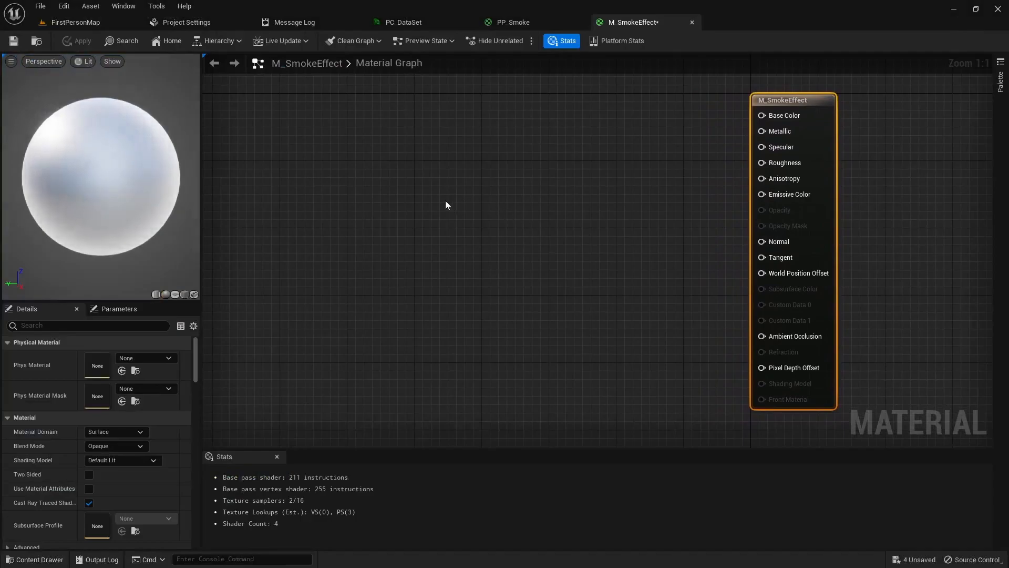
{"action": "left_click", "coordinate": [135, 432]}
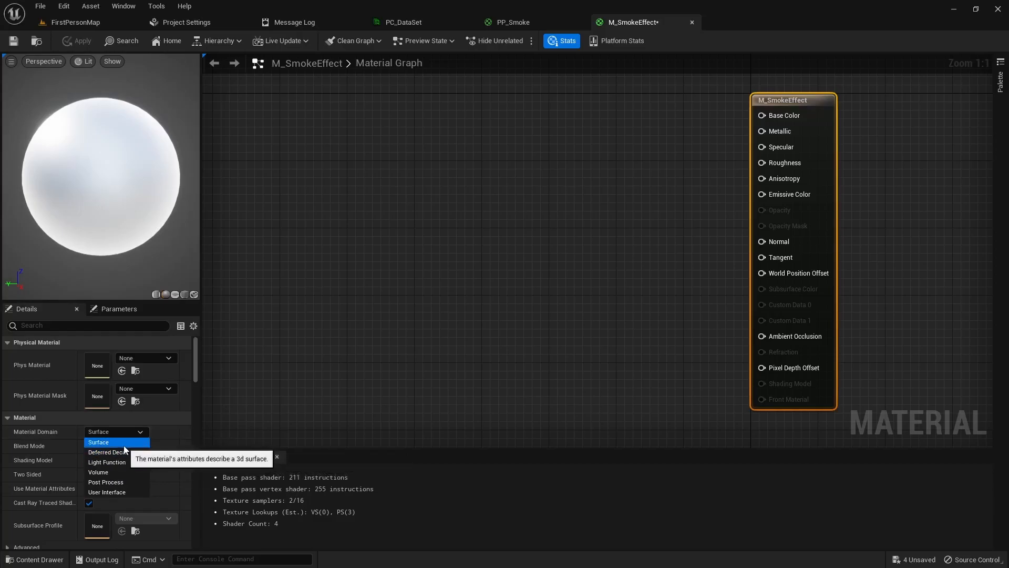
{"action": "left_click", "coordinate": [123, 445]}
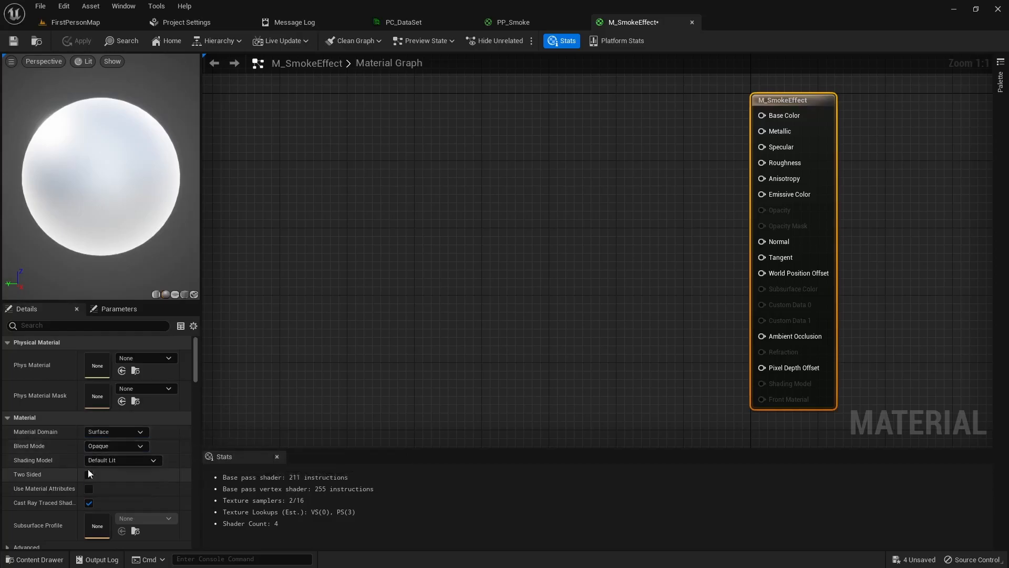
{"action": "left_click", "coordinate": [121, 448]}
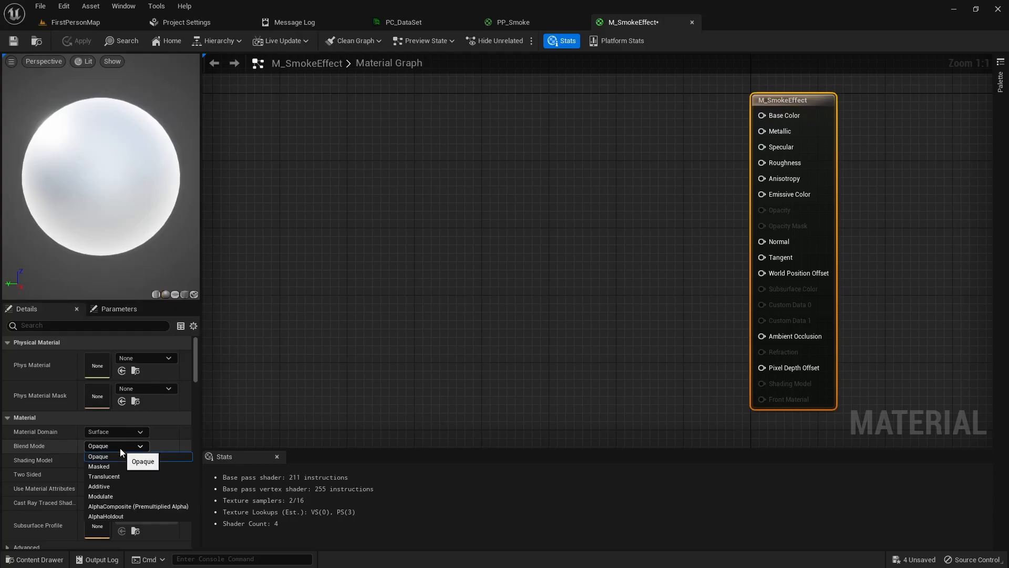
{"action": "left_click", "coordinate": [104, 475]}
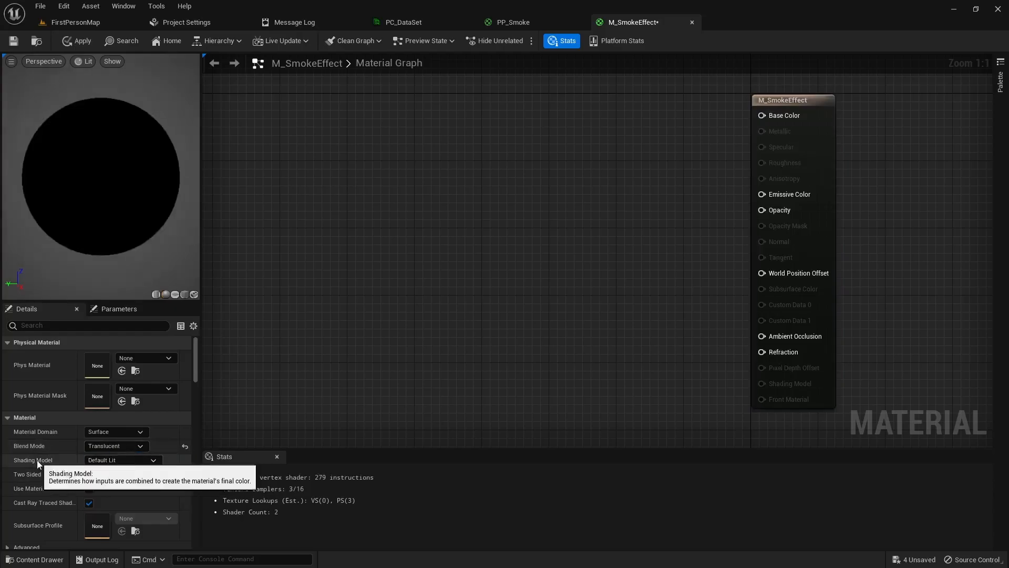
{"action": "left_click", "coordinate": [108, 460]}
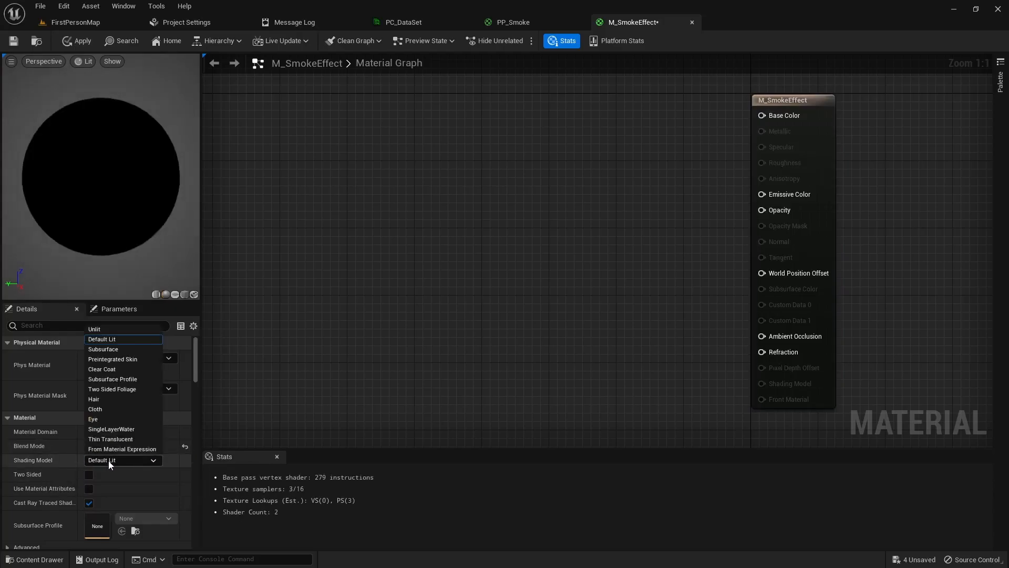
{"action": "left_click", "coordinate": [96, 331]}
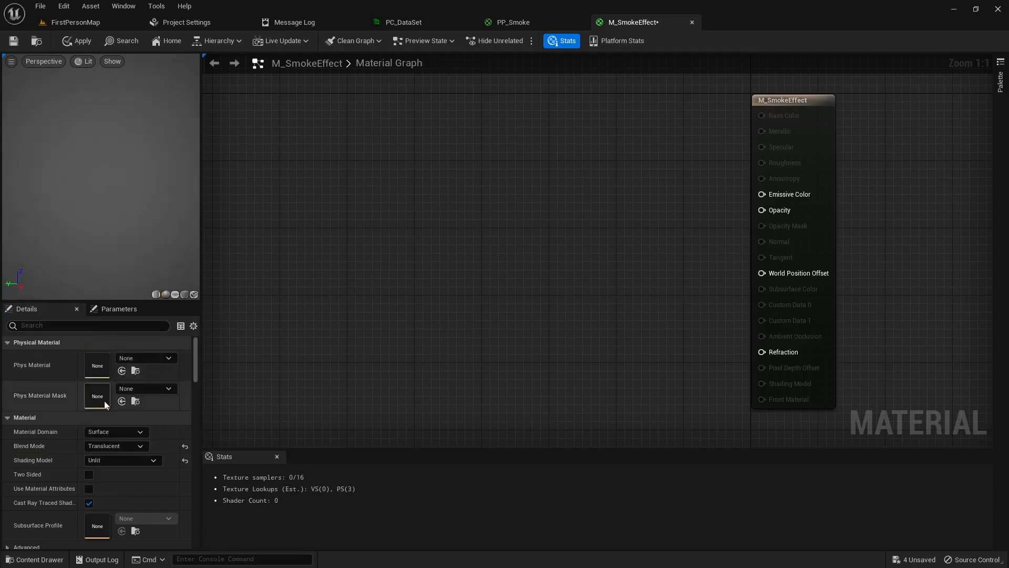
{"action": "left_click", "coordinate": [85, 476]}
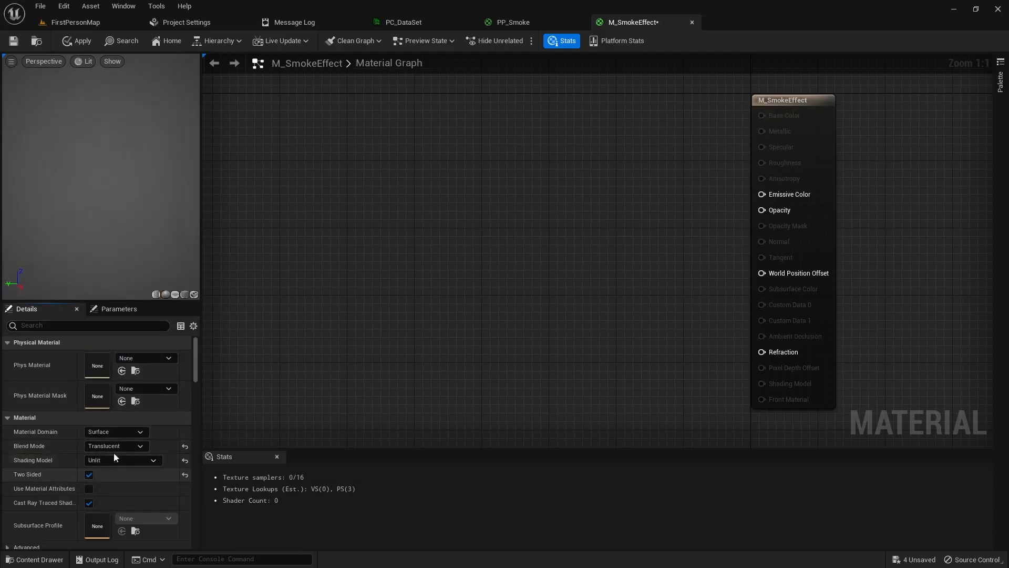
{"action": "left_click", "coordinate": [175, 295]}
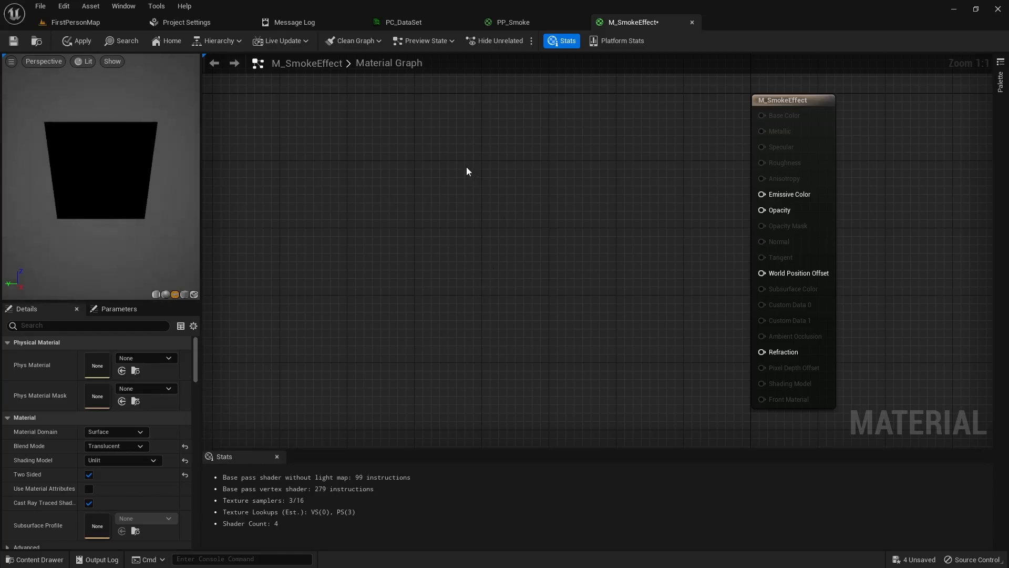
- Add two Multiply nodes to the material graph, one above the other
{"action": "left_click", "coordinate": [510, 192]}
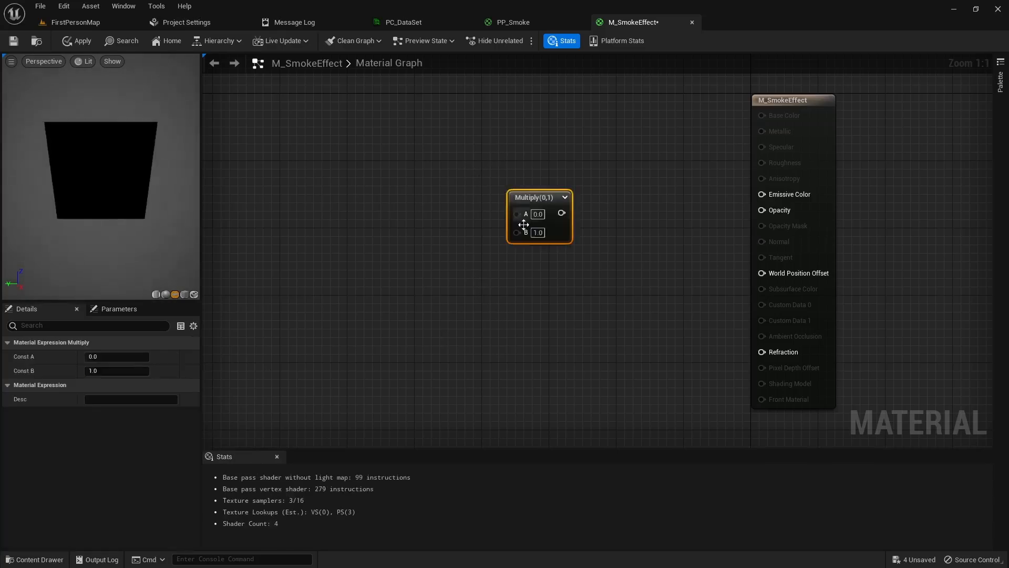
{"action": "left_click", "coordinate": [503, 306]}
{"action": "left_click_drag", "start_coordinate": [560, 220], "coordinate": [542, 214]}
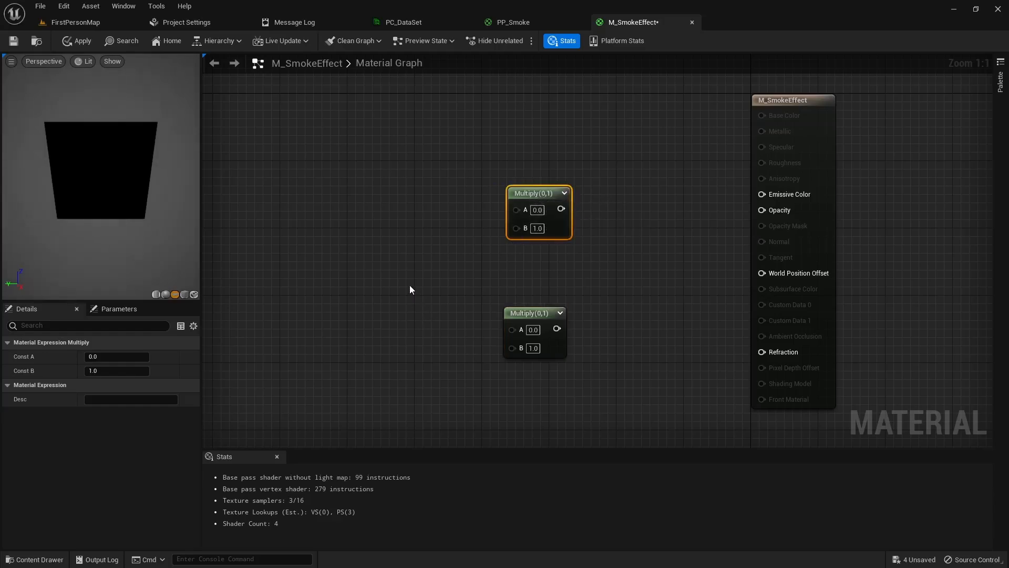
- Add a Particle Color node and connect its RGB to the upper Multiply's A input and its alpha to the lower Multiply's A input
{"action": "right_click", "coordinate": [371, 184]}
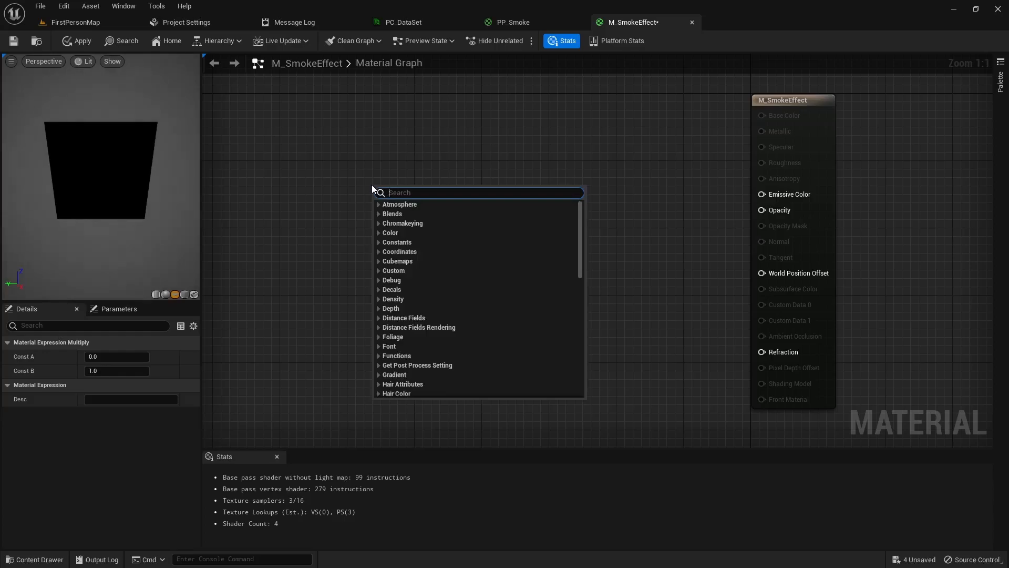
{"action": "type", "text": "particle col"}
{"action": "key", "text": "Return"}
{"action": "left_click_drag", "start_coordinate": [398, 192], "coordinate": [357, 168]}
{"action": "right_click_drag", "start_coordinate": [458, 284], "coordinate": [532, 257]}
{"action": "left_click_drag", "start_coordinate": [439, 146], "coordinate": [414, 155]}
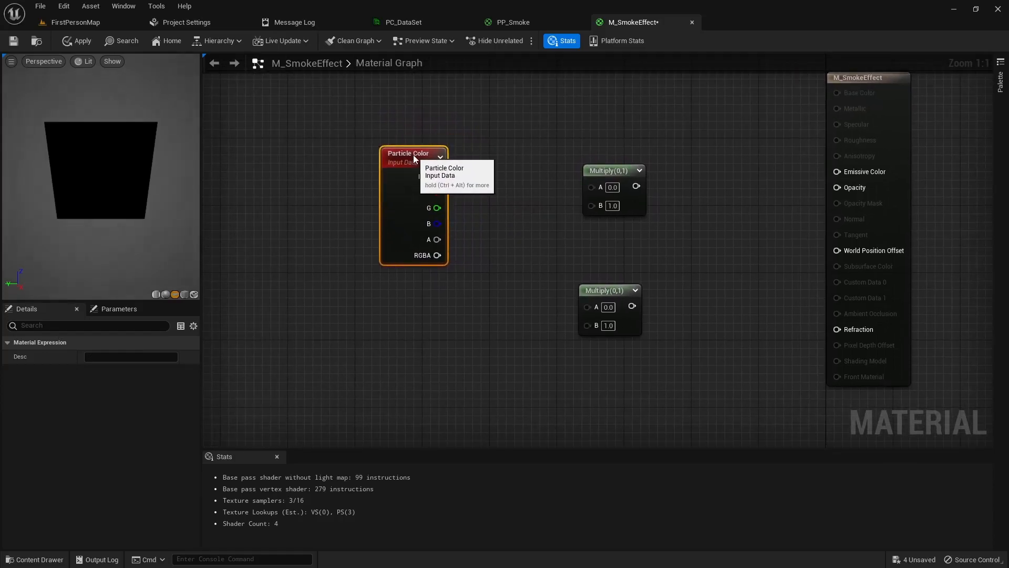
{"action": "left_click_drag", "start_coordinate": [607, 172], "coordinate": [599, 167]}
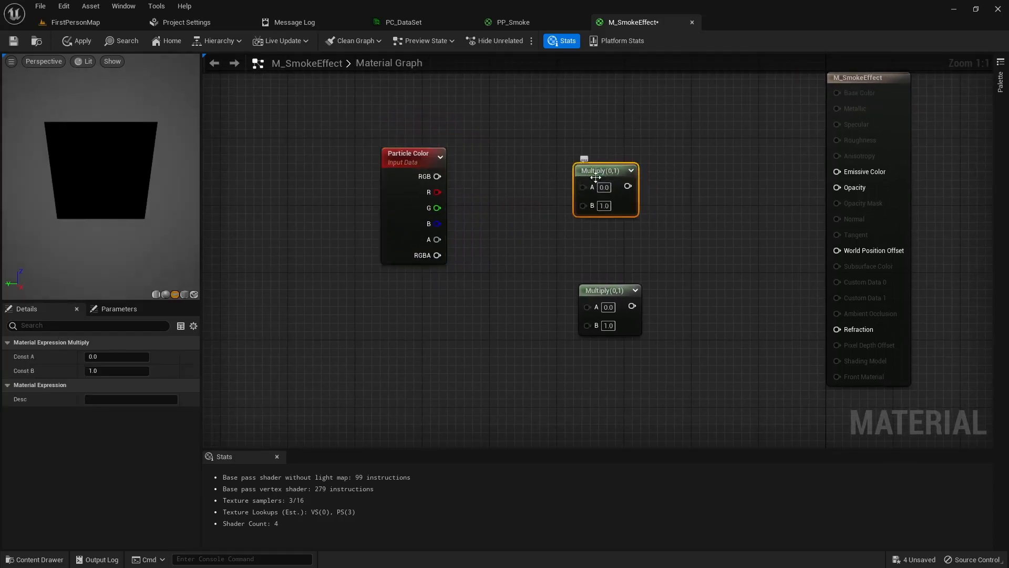
{"action": "left_click_drag", "start_coordinate": [614, 294], "coordinate": [612, 287]}
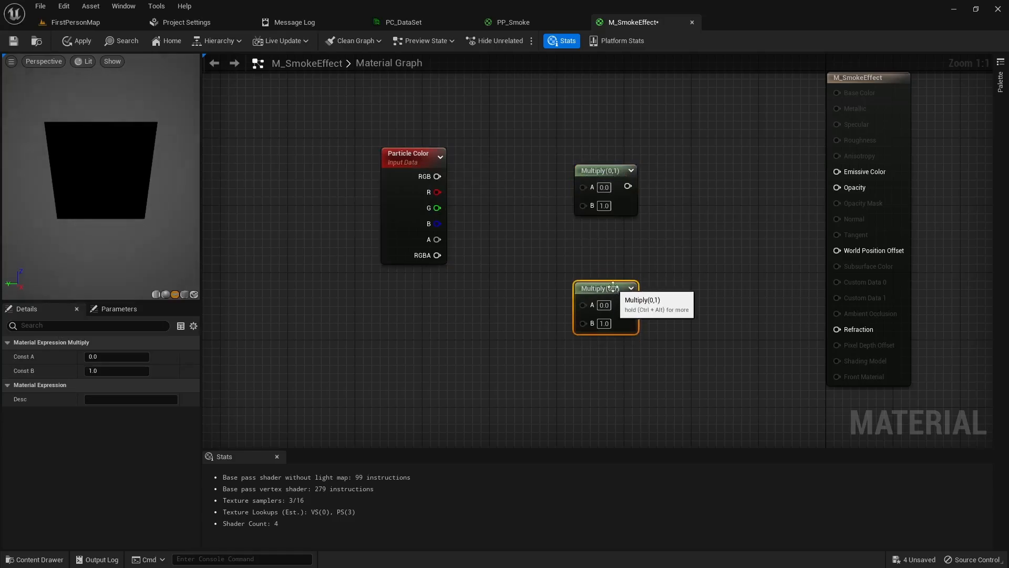
{"action": "left_click_drag", "start_coordinate": [438, 177], "coordinate": [440, 181]}
{"action": "left_click_drag", "start_coordinate": [437, 239], "coordinate": [540, 287]}
- Add texture samples of GNU_Smoke, PaintNET_Smoke and WebBased from the _Materials folder to the material graph
{"action": "right_click_drag", "start_coordinate": [462, 338], "coordinate": [533, 320]}
{"action": "key", "text": "ctrl+space"}
{"action": "left_click", "coordinate": [404, 494]}
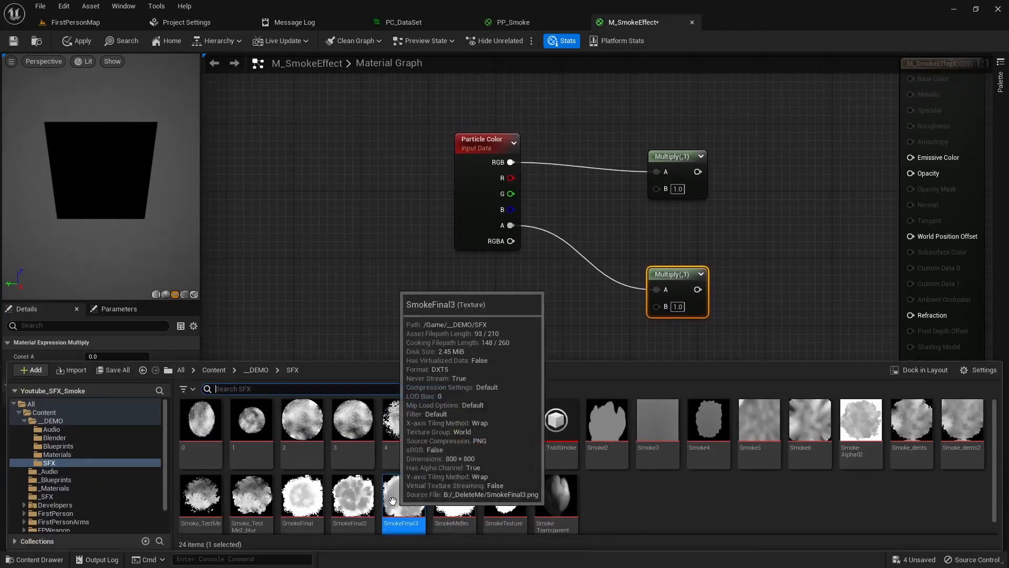
{"action": "left_click", "coordinate": [53, 487]}
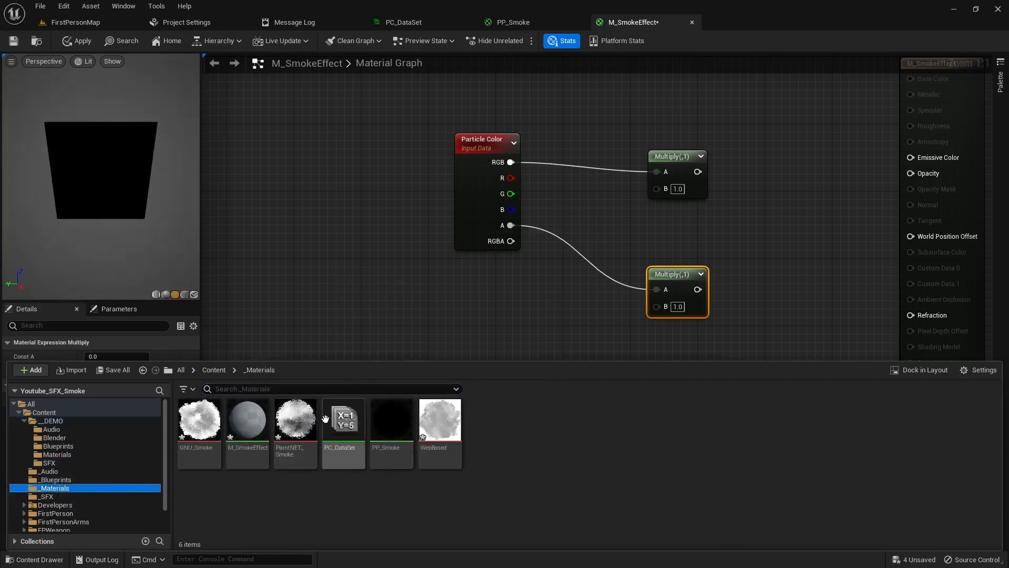
{"action": "left_click", "coordinate": [199, 428]}
{"action": "left_click", "coordinate": [295, 428], "text": "ctrl"}
{"action": "left_click", "coordinate": [440, 428], "text": "ctrl"}
{"action": "mouse_move", "coordinate": [440, 429]}
{"action": "left_mouse_down"}
{"action": "mouse_move", "coordinate": [436, 389]}
{"action": "mouse_move", "coordinate": [371, 245]}
{"action": "left_mouse_up"}
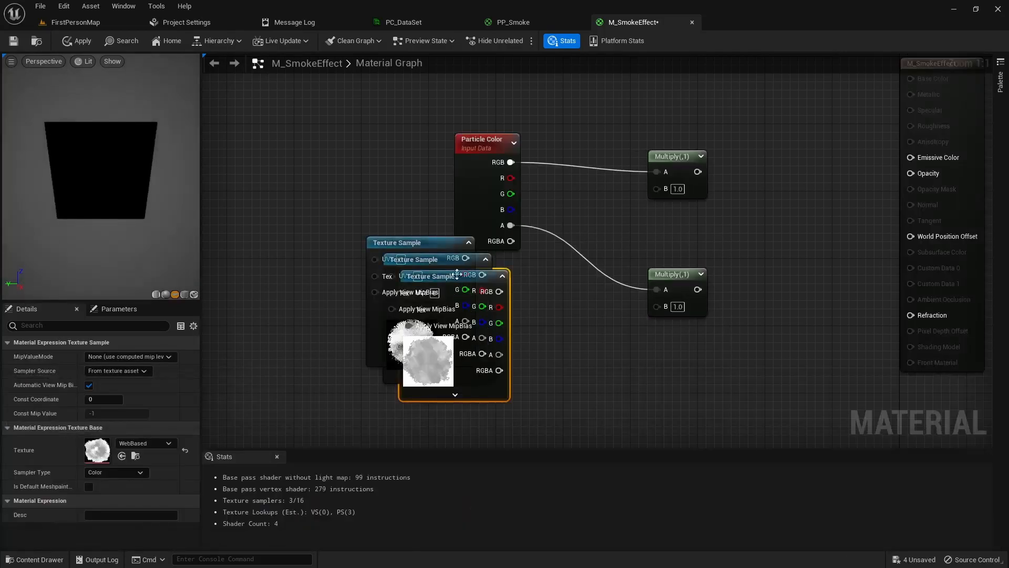
- Arrange the three texture samples in a vertical column before the Particle Color node, with GNU_Smoke first and WebBased last
{"action": "left_click_drag", "start_coordinate": [433, 243], "coordinate": [318, 128]}
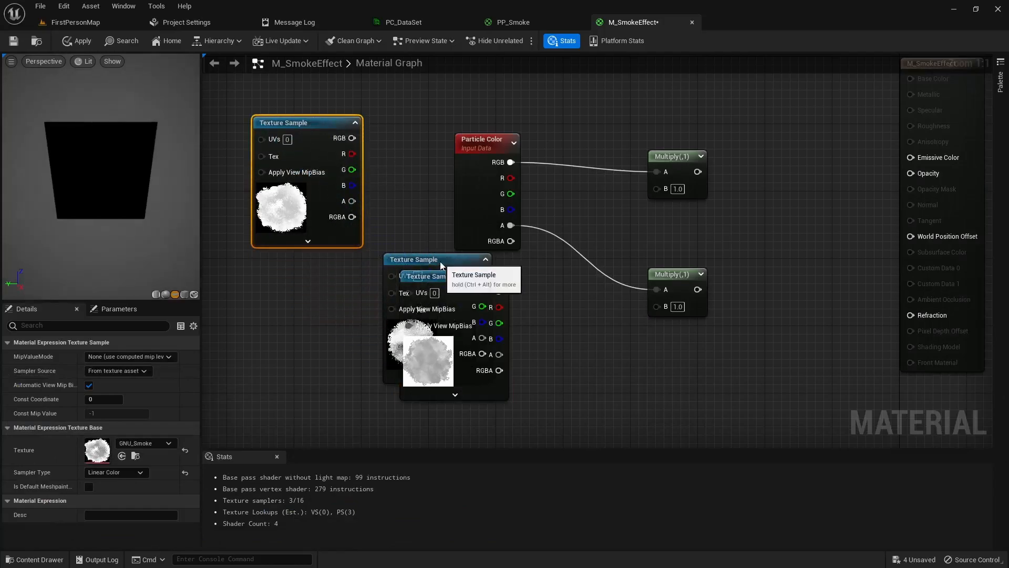
{"action": "left_click_drag", "start_coordinate": [440, 266], "coordinate": [310, 265]}
{"action": "right_click_drag", "start_coordinate": [384, 249], "coordinate": [399, 158]}
{"action": "left_click_drag", "start_coordinate": [462, 188], "coordinate": [330, 306]}
{"action": "mouse_move", "coordinate": [439, 238]}
{"action": "right_mouse_down"}
{"action": "mouse_move", "coordinate": [422, 271]}
{"action": "mouse_move", "coordinate": [409, 245]}
{"action": "right_mouse_up"}
{"action": "left_click", "coordinate": [324, 214]}
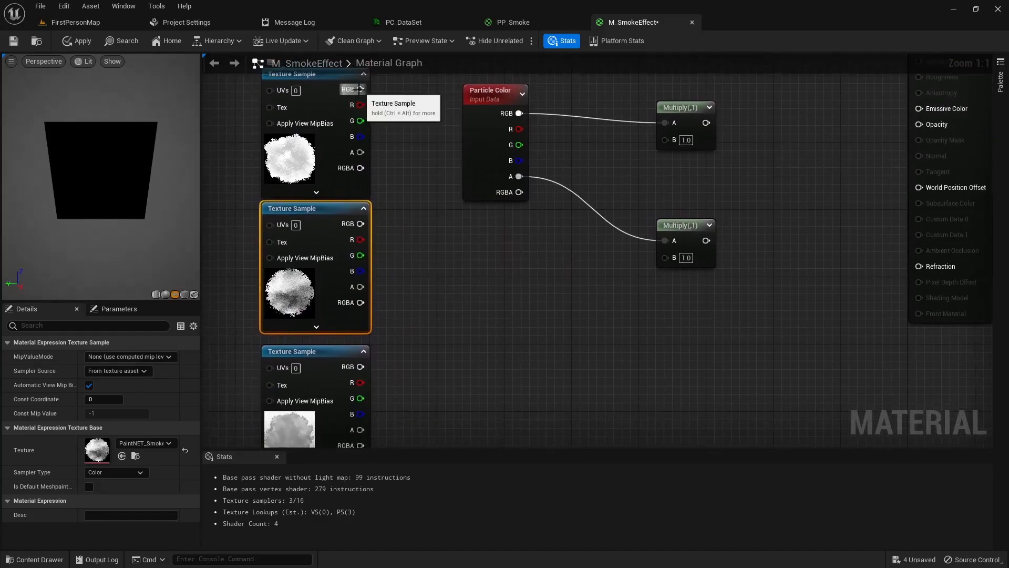
- Connect the GNU_Smoke sample's RGB to the upper Multiply's B input and its alpha to the lower Multiply's B input
{"action": "right_click_drag", "start_coordinate": [406, 157], "coordinate": [415, 160]}
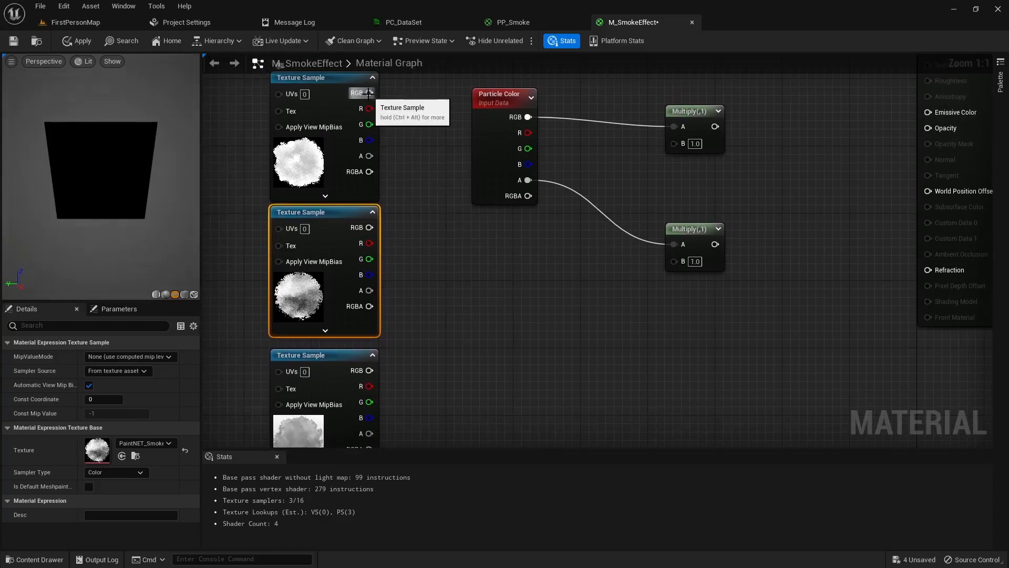
{"action": "left_click_drag", "start_coordinate": [380, 99], "coordinate": [675, 143]}
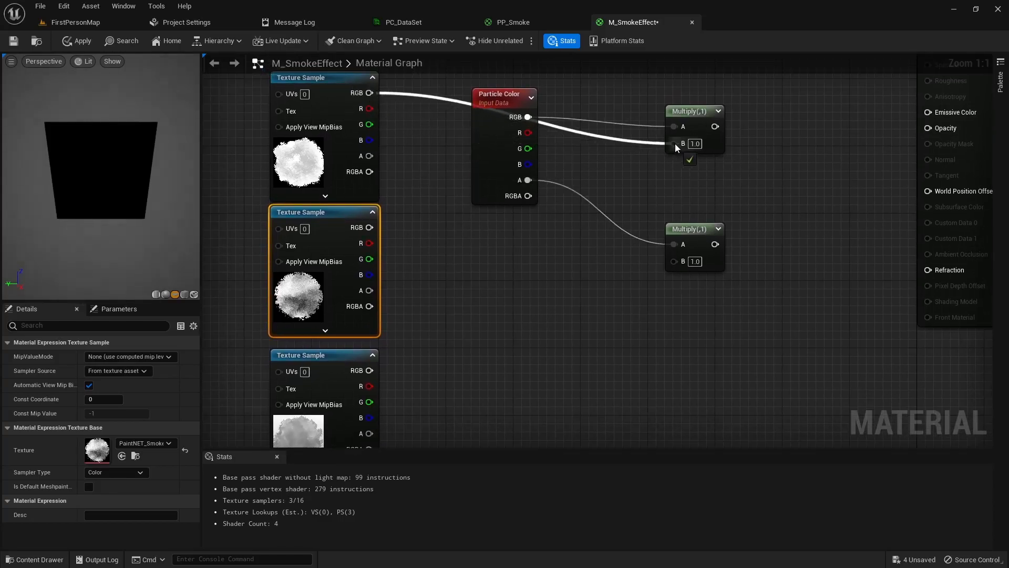
{"action": "left_click_drag", "start_coordinate": [363, 156], "coordinate": [674, 261]}
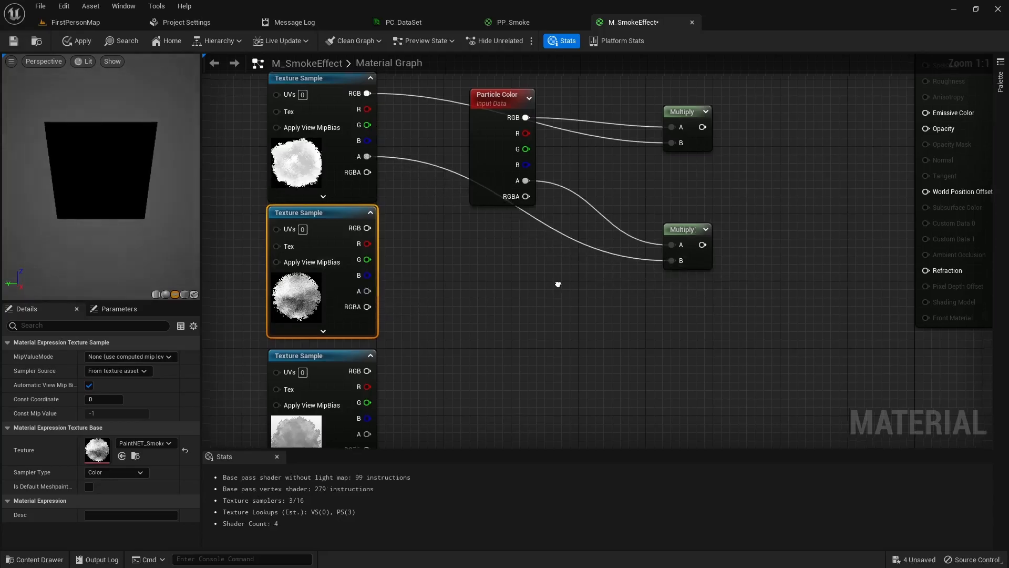
- Connect the upper Multiply to Emissive Color and the lower Multiply to Opacity, check the smoke preview, and save the material
{"action": "right_click_drag", "start_coordinate": [560, 284], "coordinate": [415, 338]}
{"action": "left_click_drag", "start_coordinate": [557, 181], "coordinate": [604, 180]}
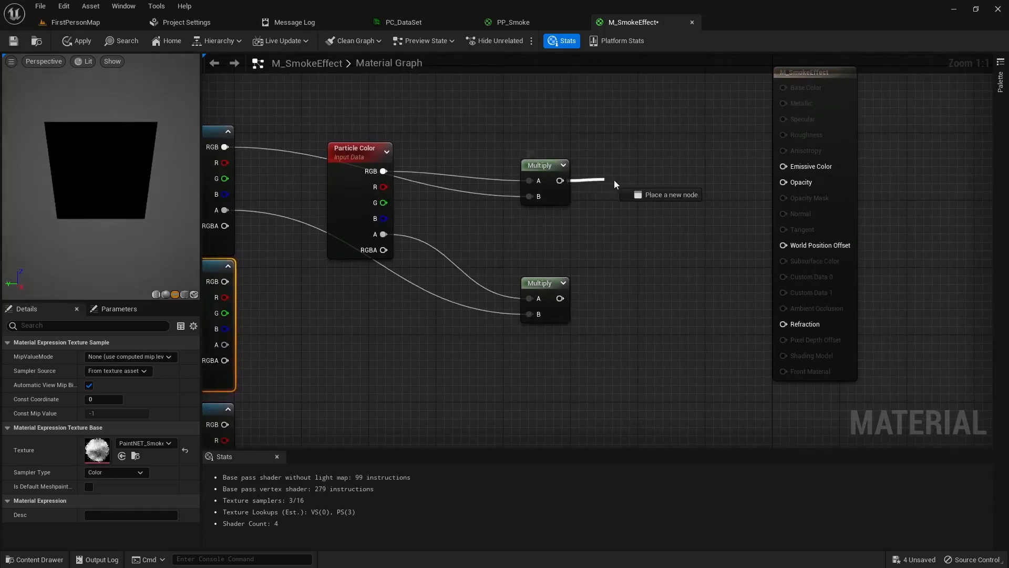
{"action": "left_click_drag", "start_coordinate": [787, 169], "coordinate": [787, 169]}
{"action": "left_click_drag", "start_coordinate": [560, 298], "coordinate": [597, 286]}
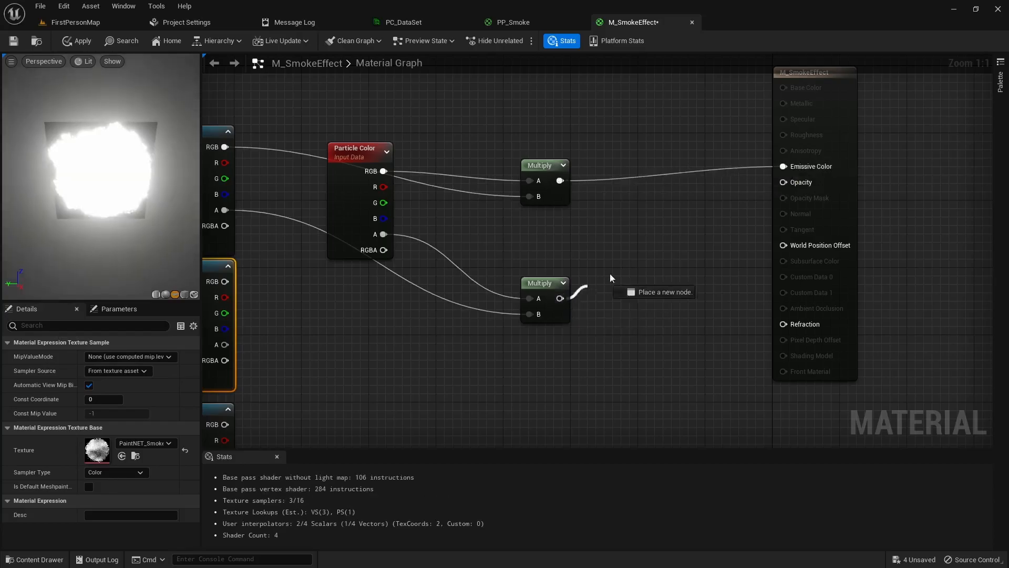
{"action": "left_click_drag", "start_coordinate": [785, 185], "coordinate": [784, 183]}
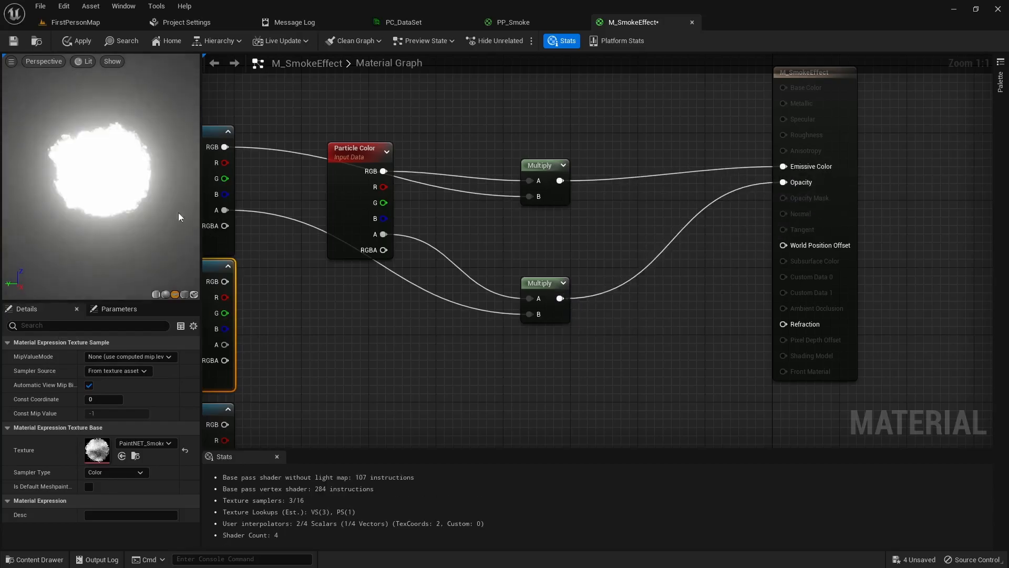
{"action": "scroll", "coordinate": [88, 202], "scroll_direction": "up", "scroll_amount": 6}
{"action": "scroll", "coordinate": [95, 204], "scroll_direction": "down", "scroll_amount": 3}
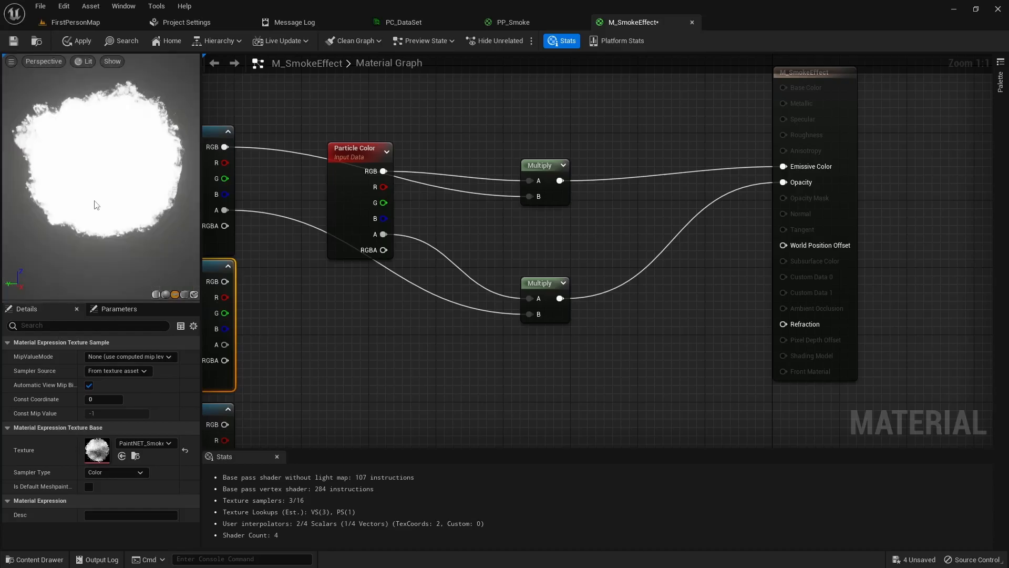
{"action": "left_click", "coordinate": [14, 45]}
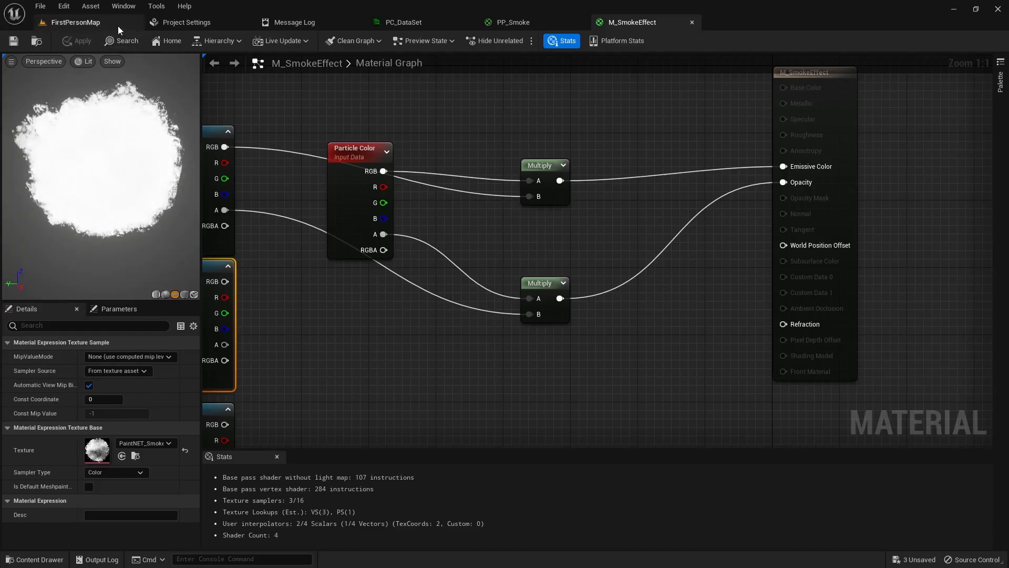
- Return to FirstPersonMap and open the NS_Smoke_ Niagara system from the __DEMO/SFX folder
{"action": "left_click", "coordinate": [75, 22]}
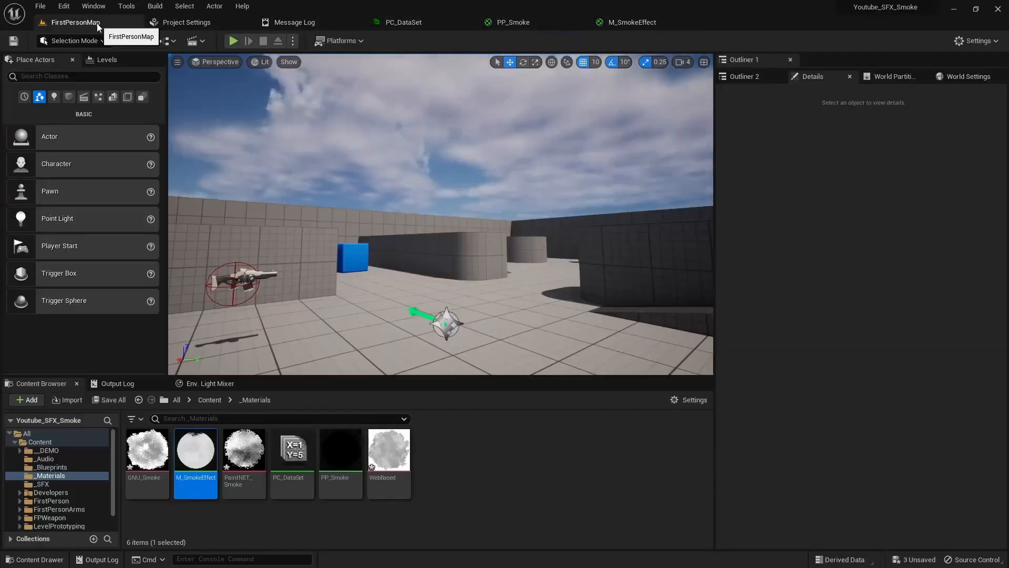
{"action": "left_click", "coordinate": [48, 450]}
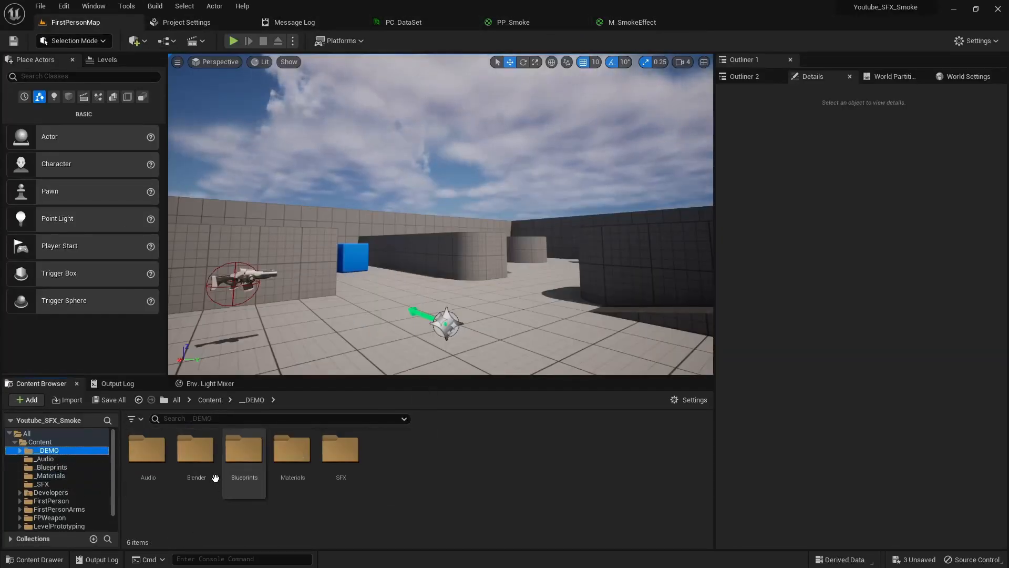
{"action": "double_click", "coordinate": [329, 456]}
{"action": "double_click", "coordinate": [480, 459]}
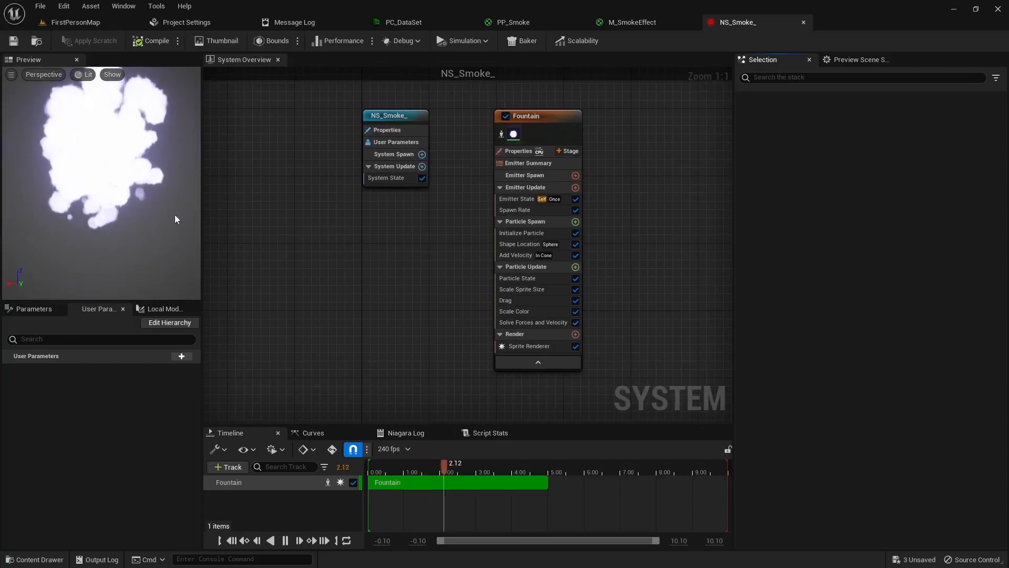
- Assign M_SmokeEffect as the material of the Fountain emitter's Sprite Renderer and save NS_Smoke_
{"action": "left_click", "coordinate": [541, 346]}
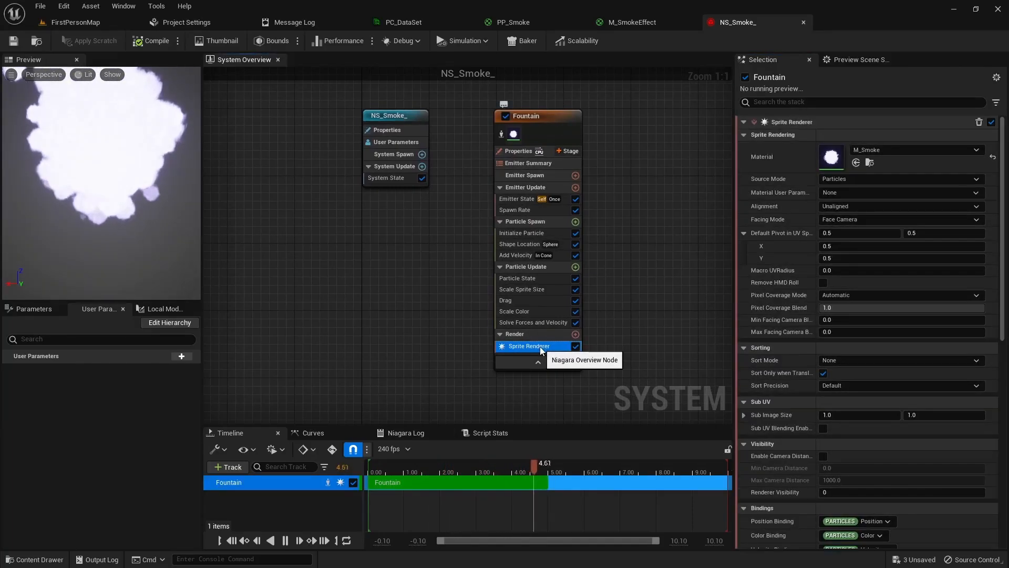
{"action": "left_click", "coordinate": [905, 149]}
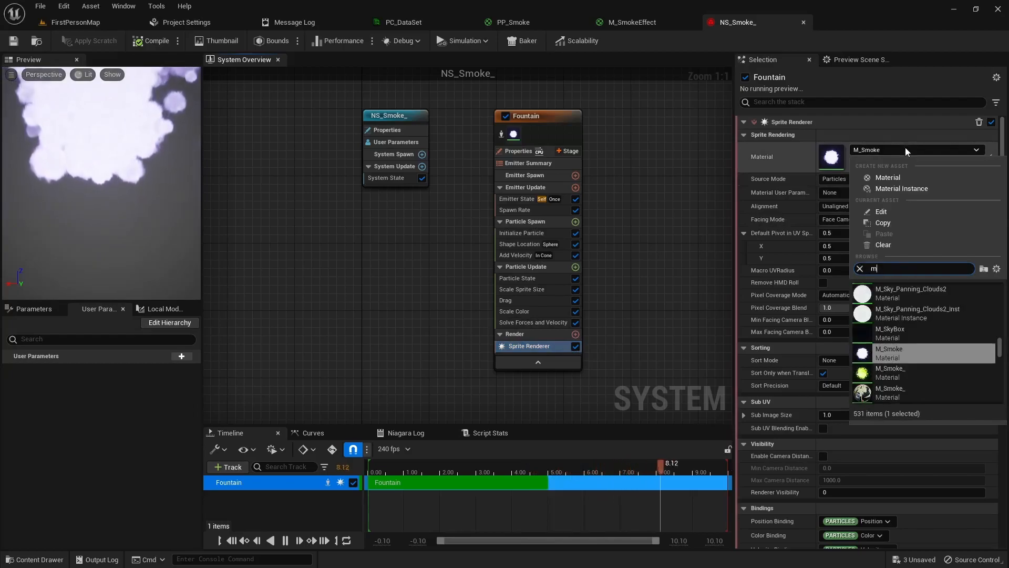
{"action": "type", "text": "m_smokeef"}
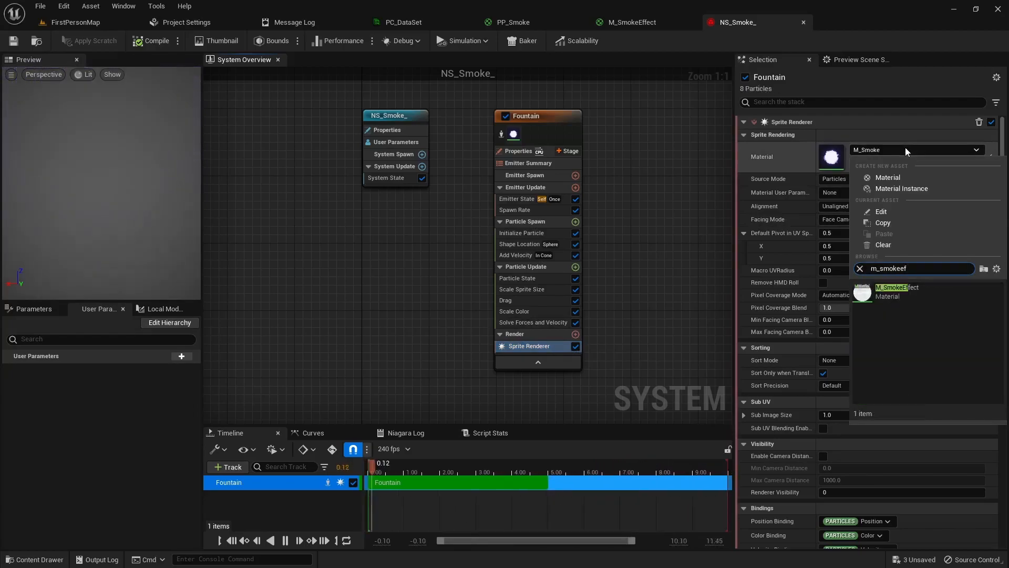
{"action": "left_click", "coordinate": [880, 293]}
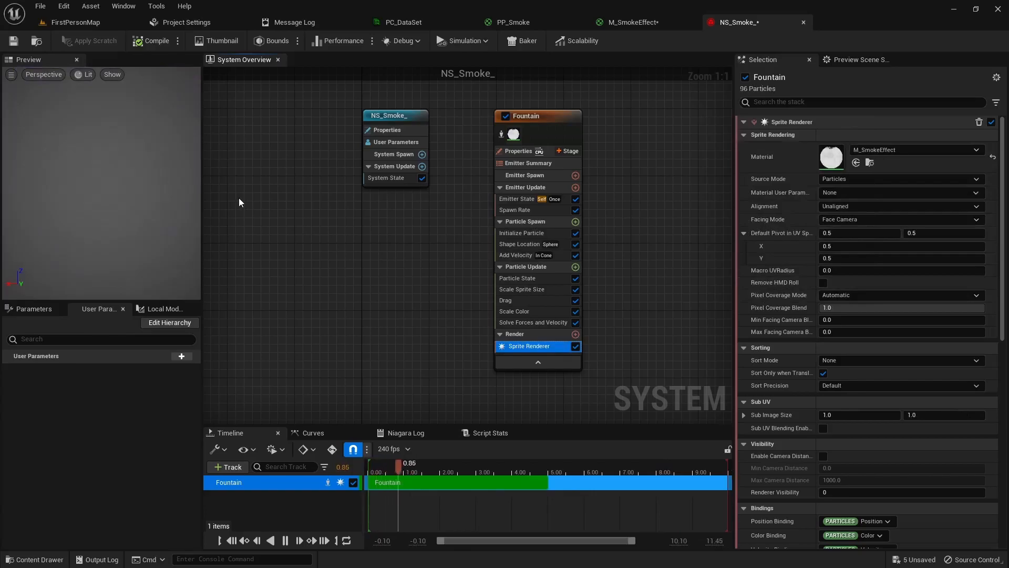
{"action": "key", "text": "ctrl+s"}
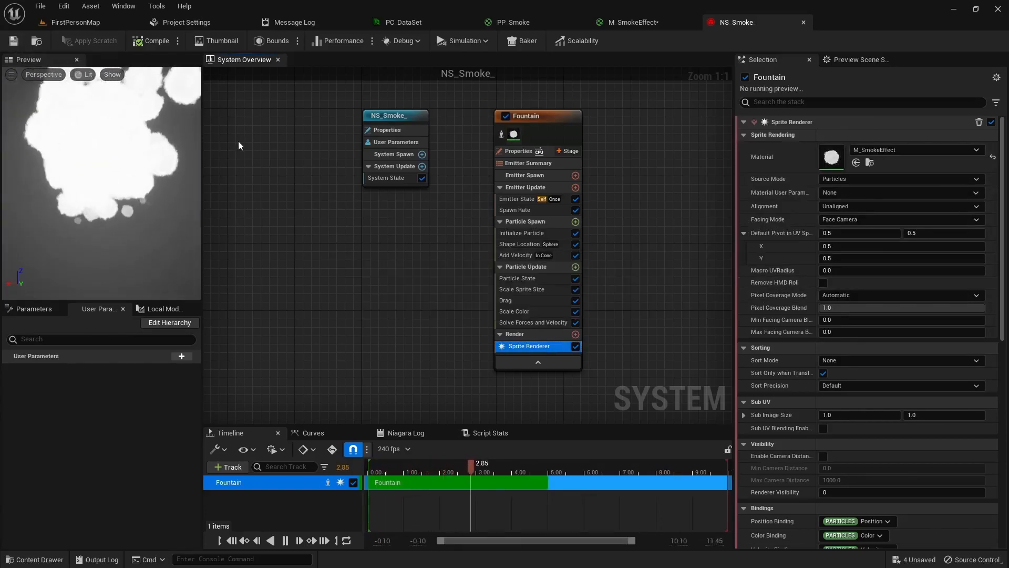
- Play FirstPersonMap and walk around the GNU_Smoke-based effect to examine it from several angles, then stop the session
{"action": "left_click", "coordinate": [89, 22]}
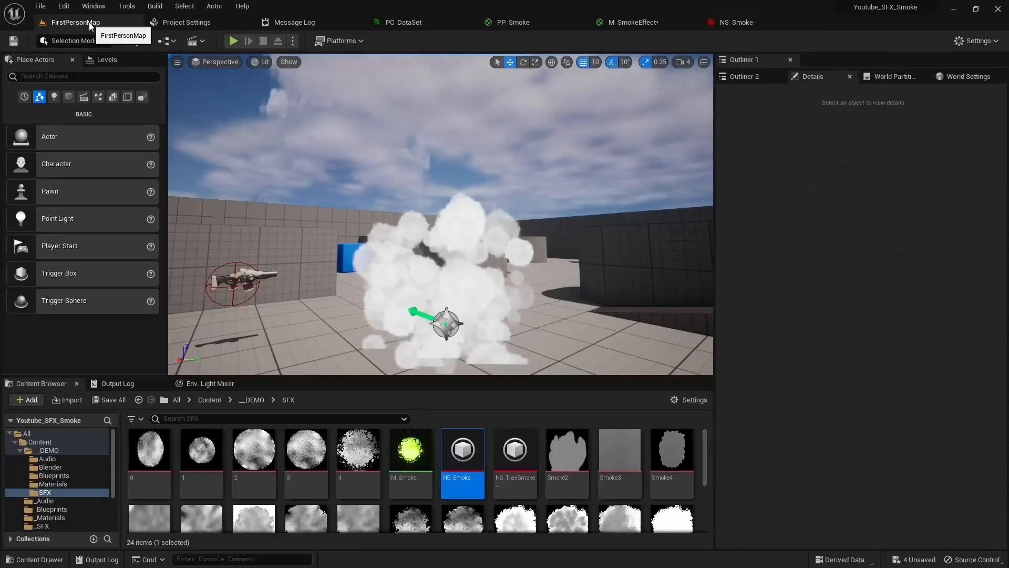
{"action": "left_click", "coordinate": [233, 41]}
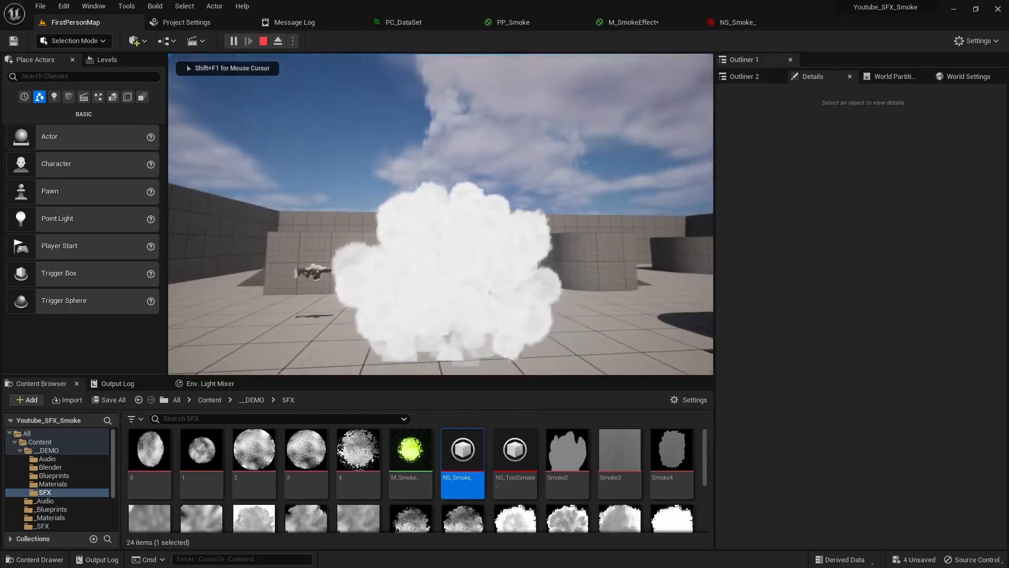
{"action": "key", "text": "w"}
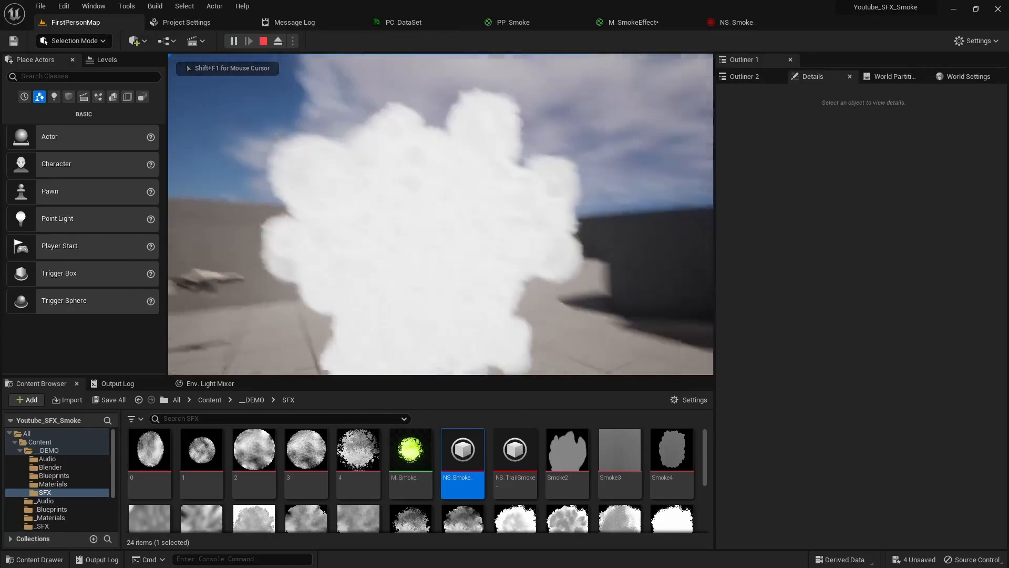
{"action": "key", "text": "d"}
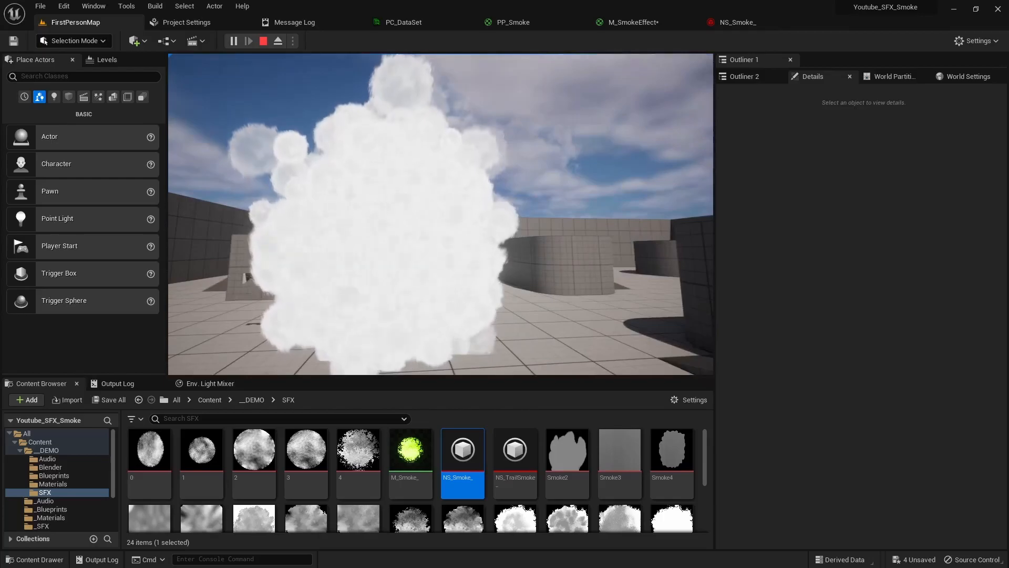
{"action": "key", "text": "w"}
{"action": "key", "text": "s"}
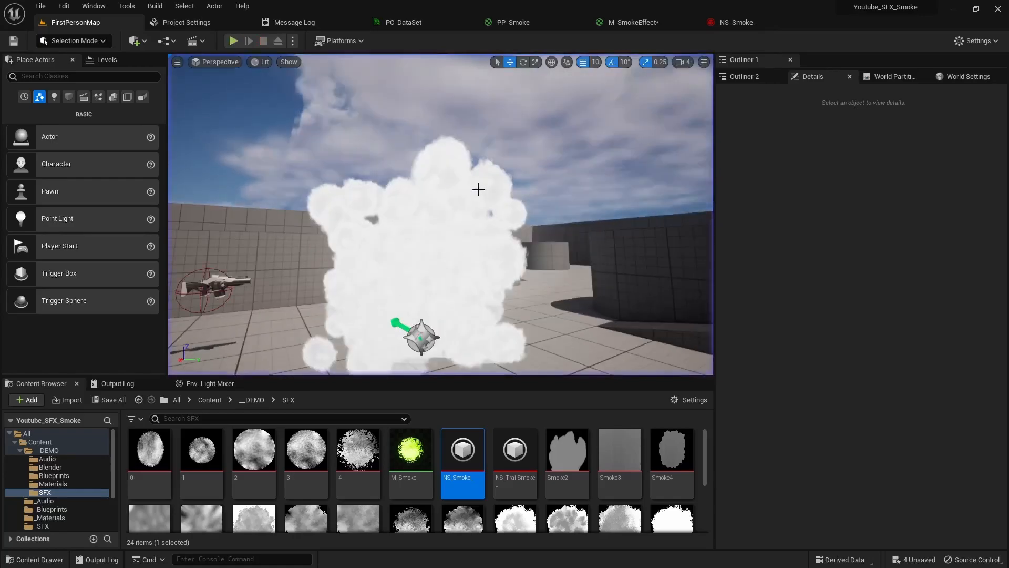
{"action": "key", "text": "shift+F1"}
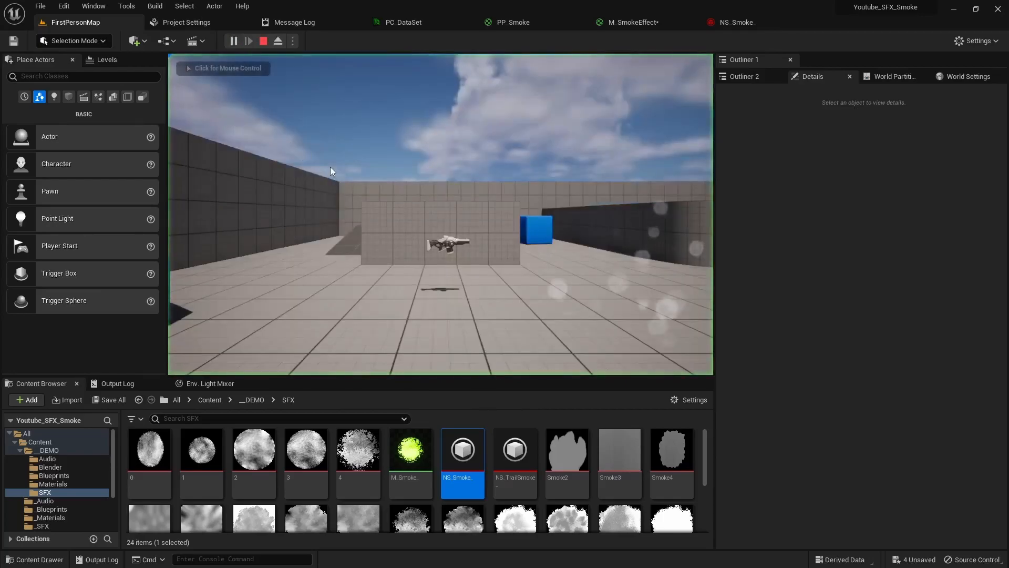
{"action": "left_click", "coordinate": [330, 167]}
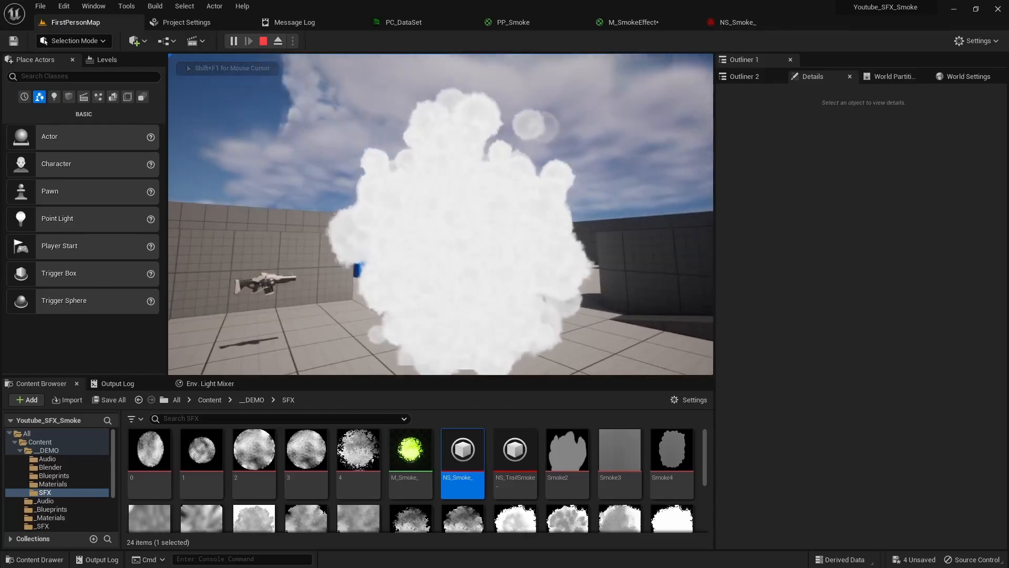
{"action": "key", "text": "Escape"}
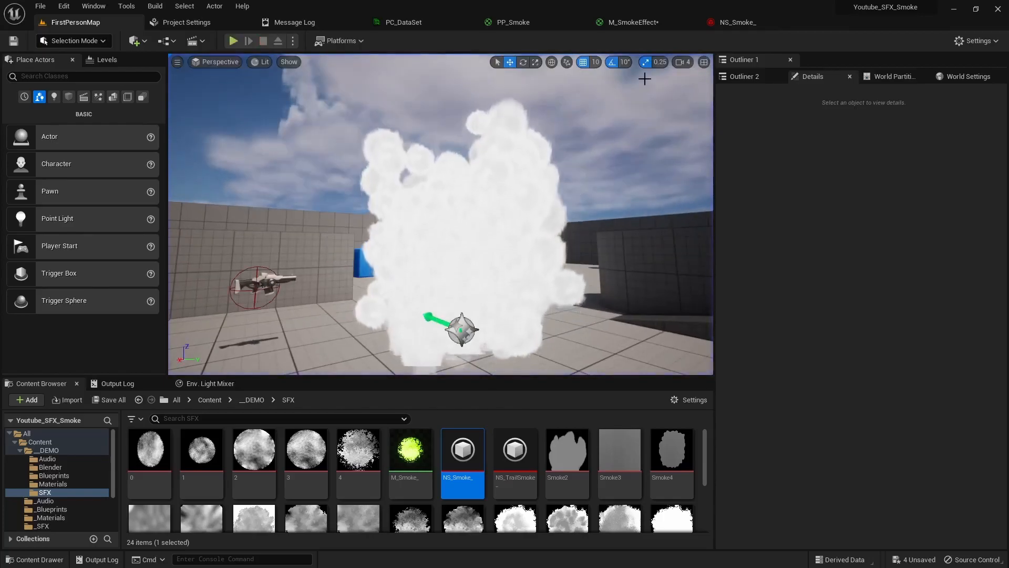
- In M_SmokeEffect, connect the PaintNET smoke sample's RGB to the upper Multiply's B and its alpha to the lower Multiply's B, then save
{"action": "left_click", "coordinate": [622, 24]}
{"action": "right_click_drag", "start_coordinate": [472, 306], "coordinate": [576, 286]}
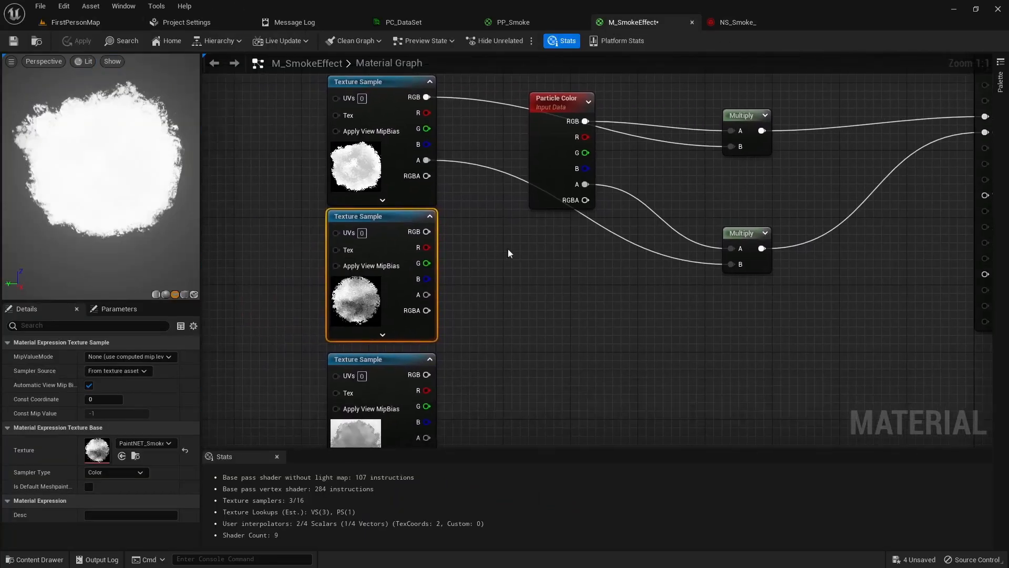
{"action": "left_click", "coordinate": [378, 84]}
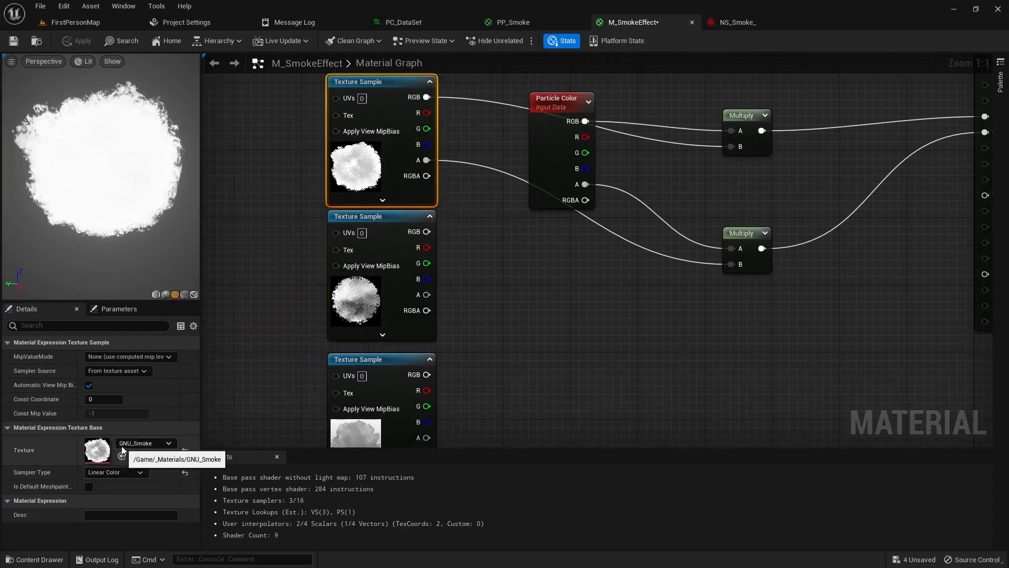
{"action": "left_click", "coordinate": [389, 225]}
{"action": "left_click_drag", "start_coordinate": [427, 231], "coordinate": [729, 147]}
{"action": "left_click_drag", "start_coordinate": [429, 299], "coordinate": [730, 264]}
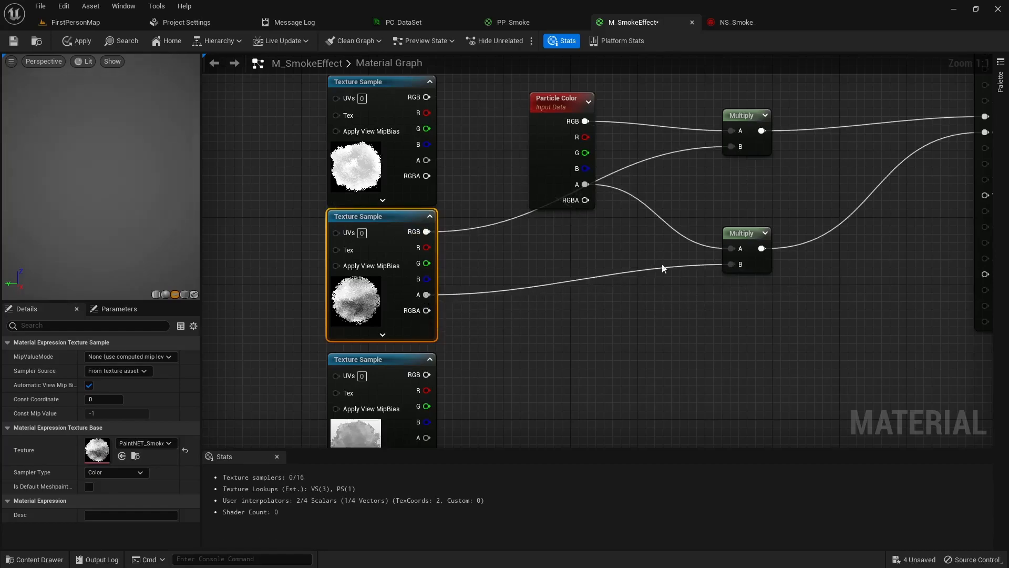
{"action": "left_click", "coordinate": [14, 43]}
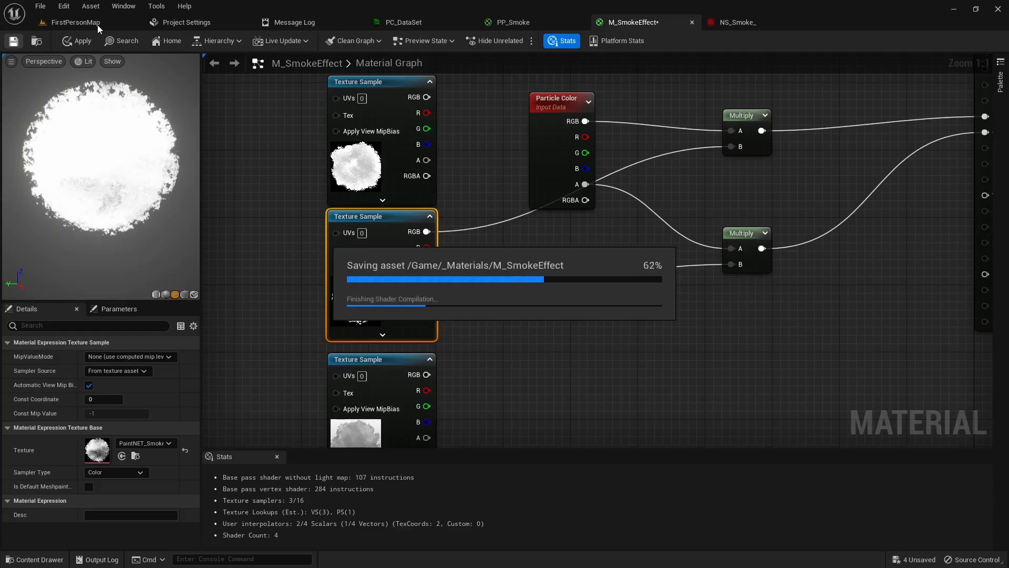
- Play FirstPersonMap to examine the smoke with the PaintNET texture, then stop the session
{"action": "left_click", "coordinate": [97, 24]}
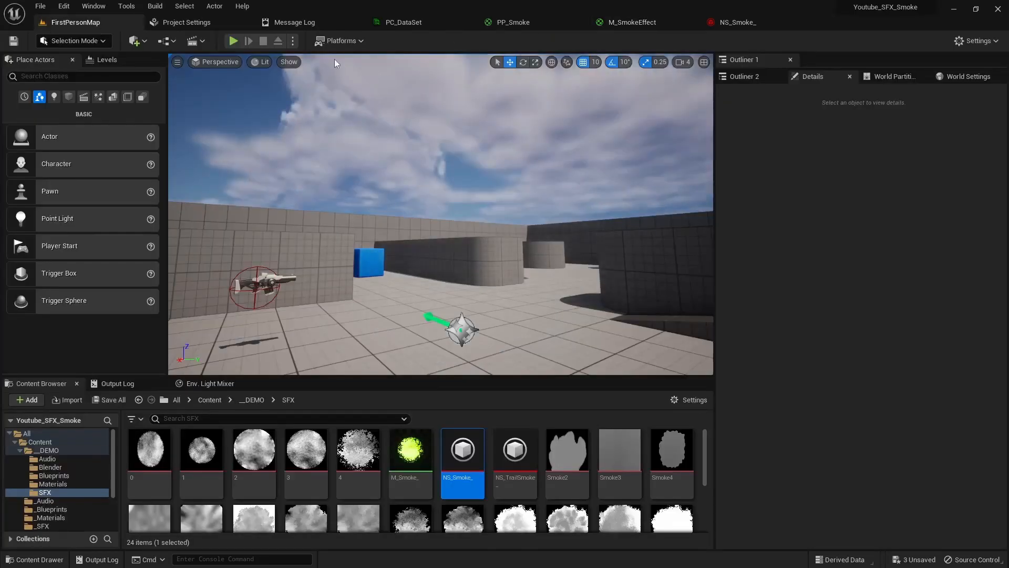
{"action": "left_click", "coordinate": [233, 41]}
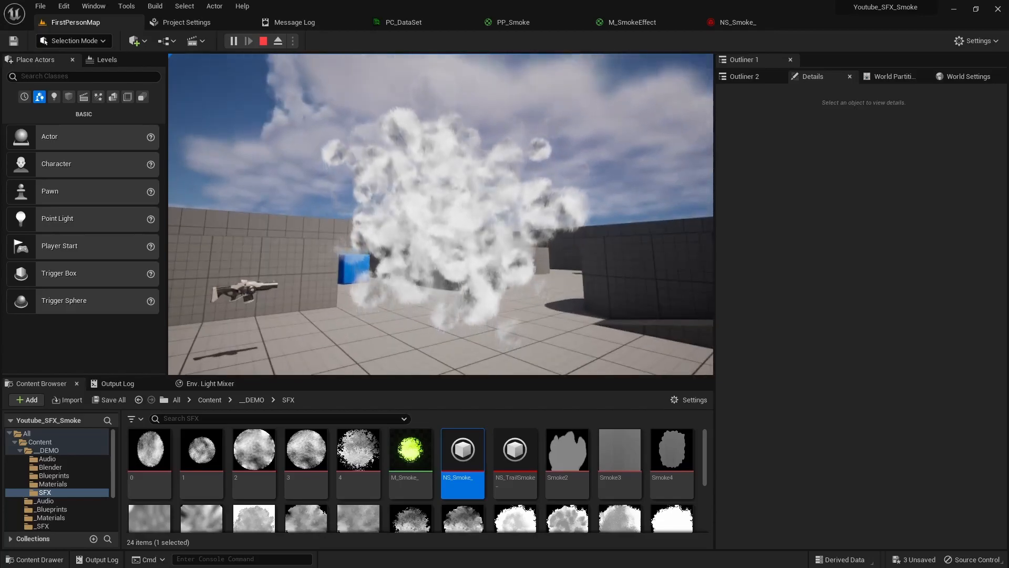
{"action": "key", "text": "Escape"}
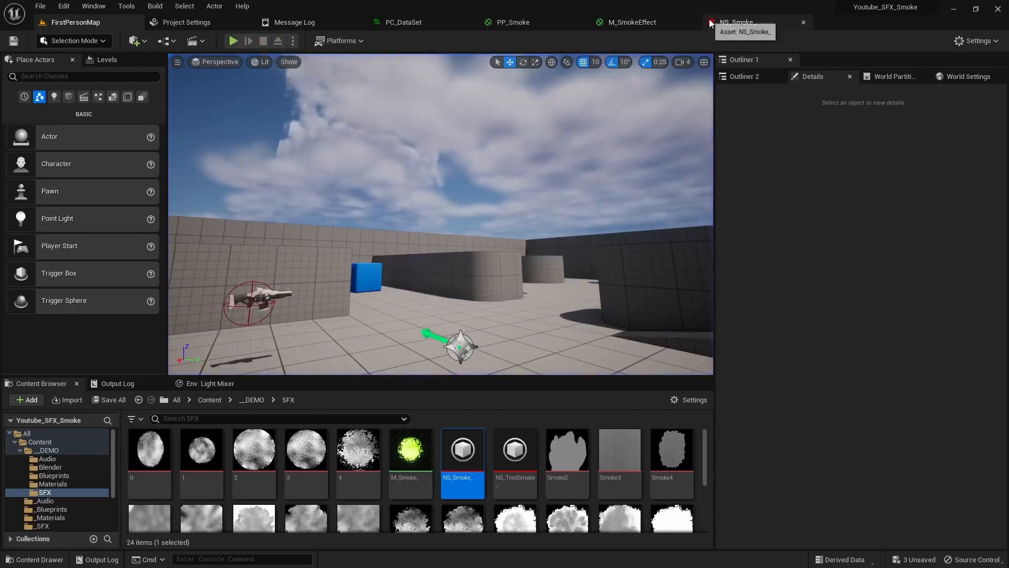
- In M_SmokeEffect, connect the WebBased sample's RGB to the upper Multiply's B and its alpha to the lower Multiply's B, then save
{"action": "left_click", "coordinate": [650, 24]}
{"action": "right_click_drag", "start_coordinate": [522, 339], "coordinate": [501, 275]}
{"action": "left_click_drag", "start_coordinate": [405, 309], "coordinate": [711, 82]}
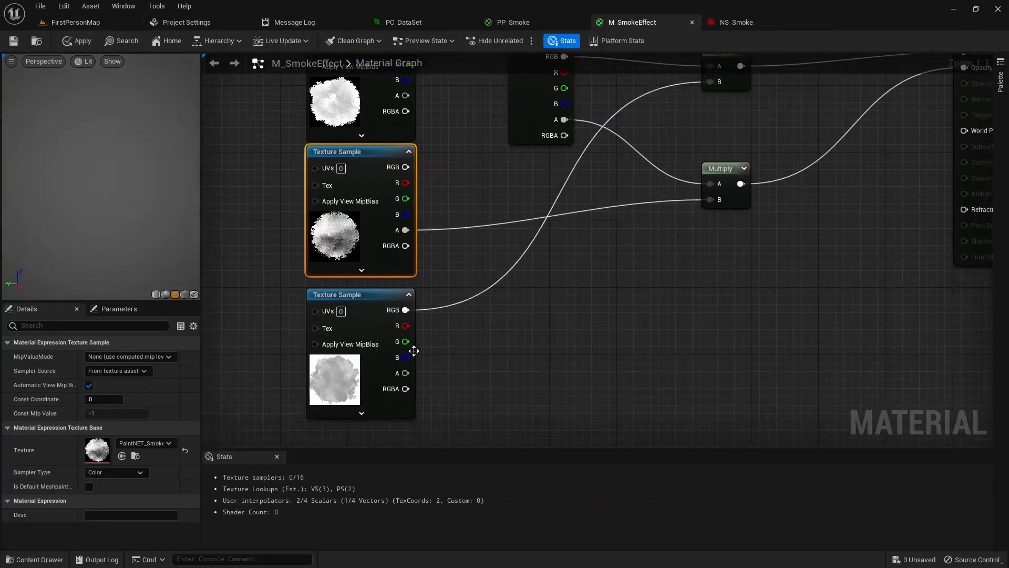
{"action": "left_click_drag", "start_coordinate": [405, 373], "coordinate": [710, 199]}
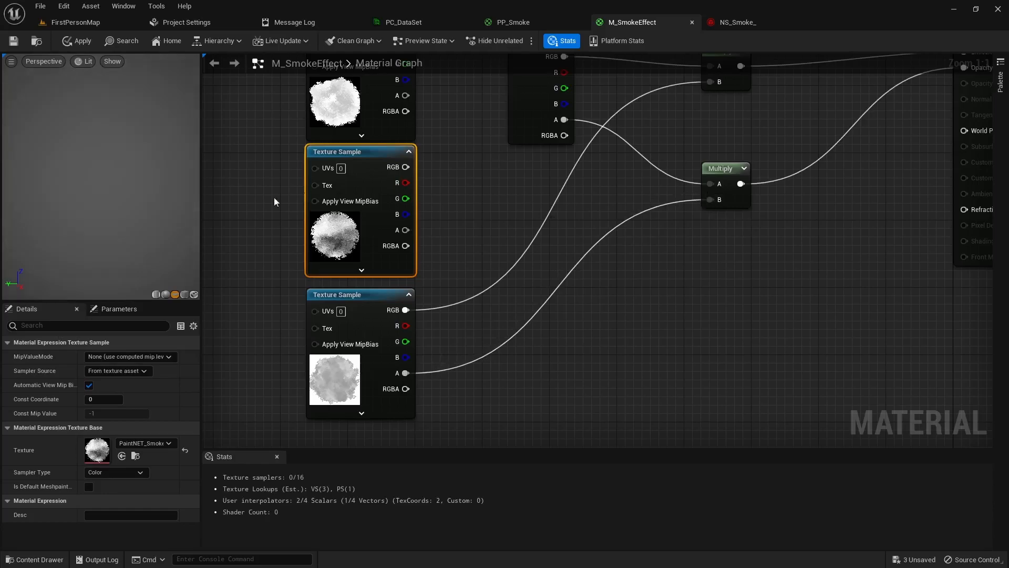
{"action": "left_click", "coordinate": [17, 44]}
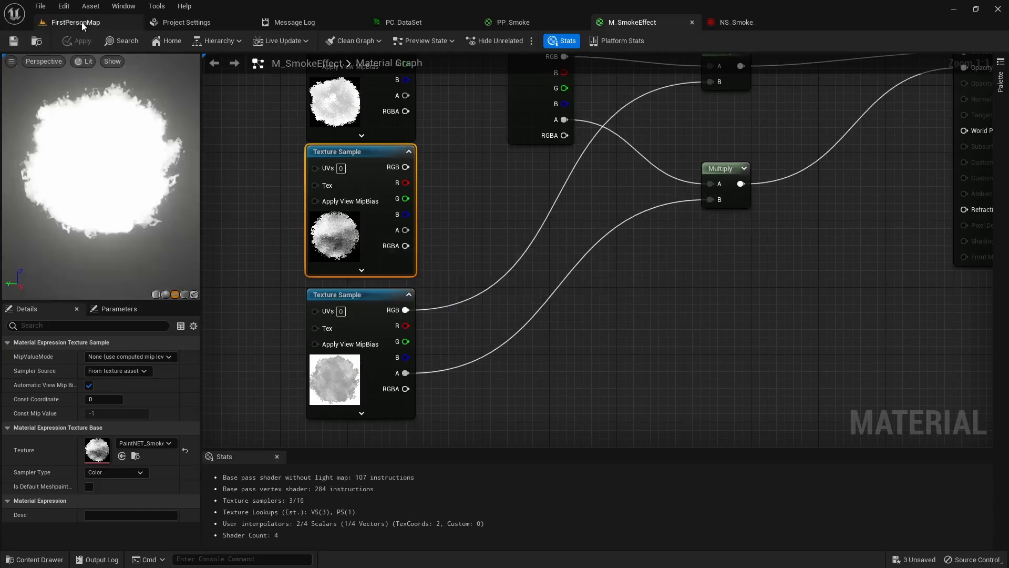
- Play FirstPersonMap to examine the smoke with the WebBased texture, then stop the session
{"action": "left_click", "coordinate": [82, 23]}
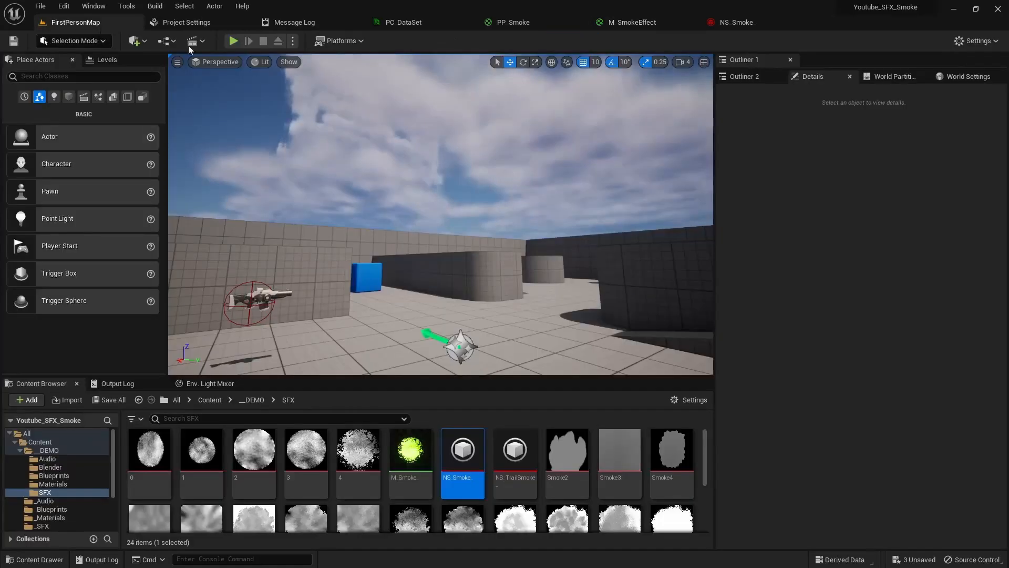
{"action": "left_click", "coordinate": [235, 41]}
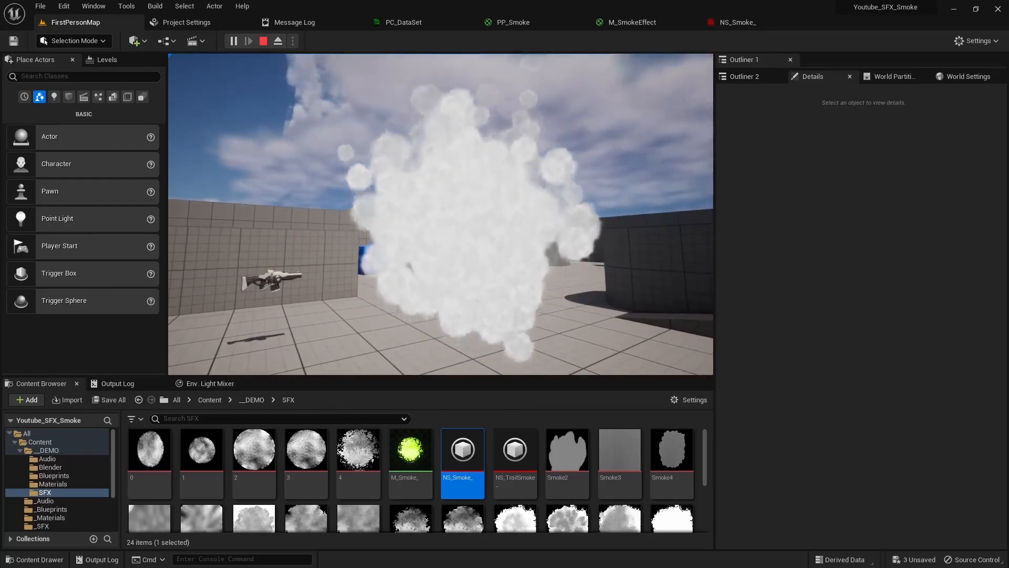
{"action": "key", "text": "Escape"}
- In M_SmokeEffect, add a Constant3Vector above the Particle Color node and convert it to a parameter named Color
{"action": "left_click", "coordinate": [736, 22]}
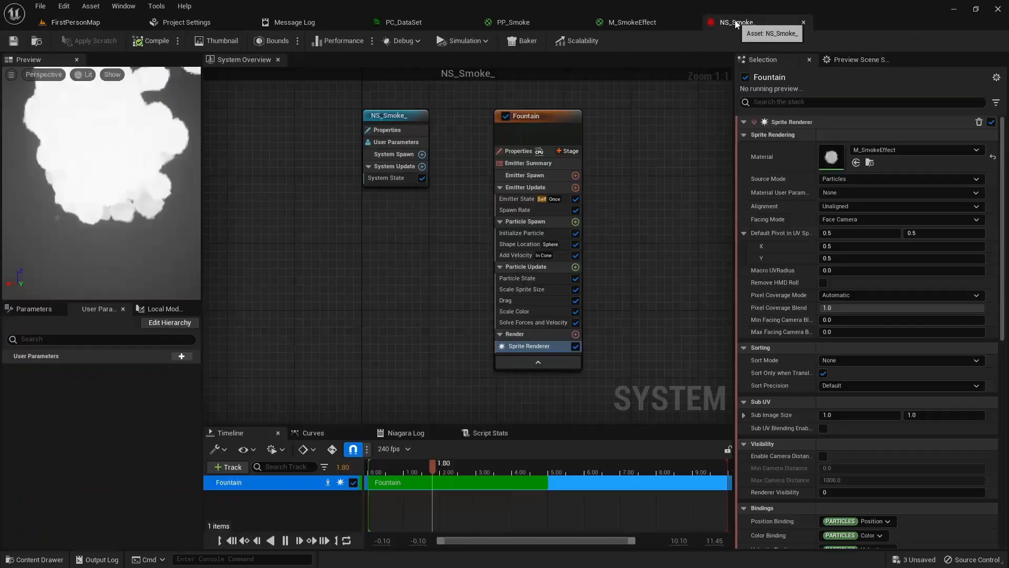
{"action": "left_click", "coordinate": [631, 23]}
{"action": "scroll", "coordinate": [475, 276], "scroll_direction": "down", "scroll_amount": 2}
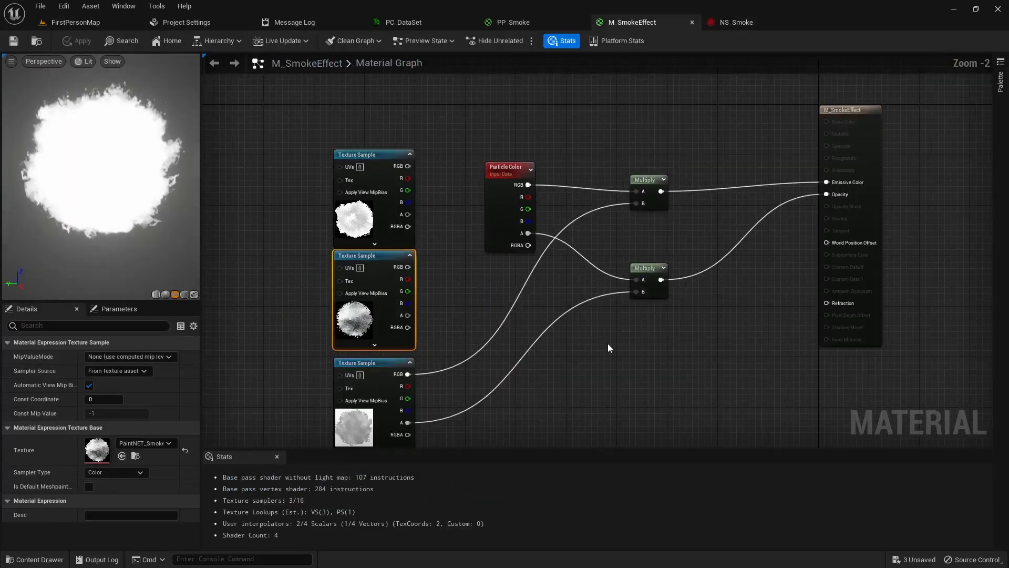
{"action": "right_click_drag", "start_coordinate": [528, 119], "coordinate": [453, 208]}
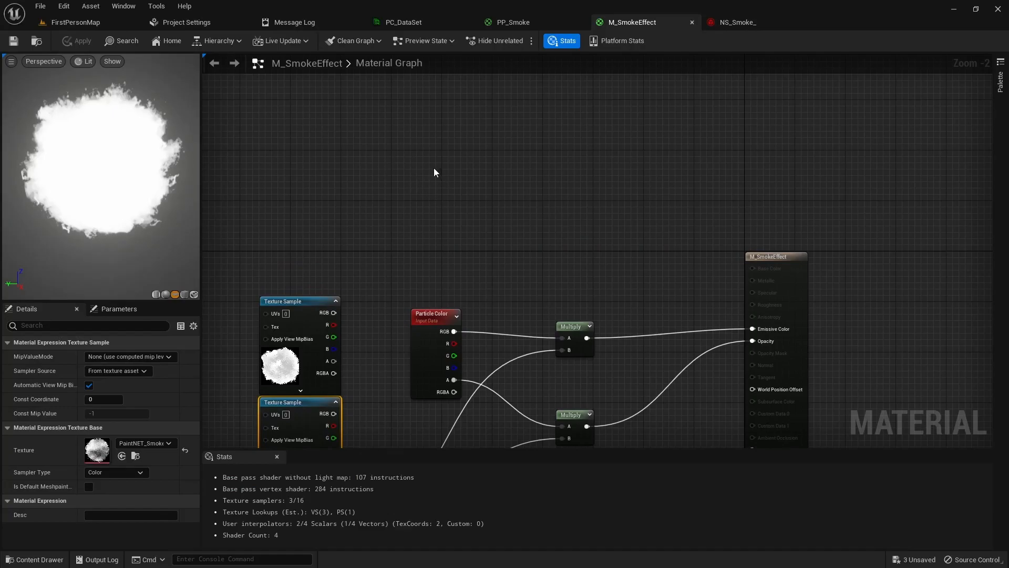
{"action": "left_click", "coordinate": [421, 155]}
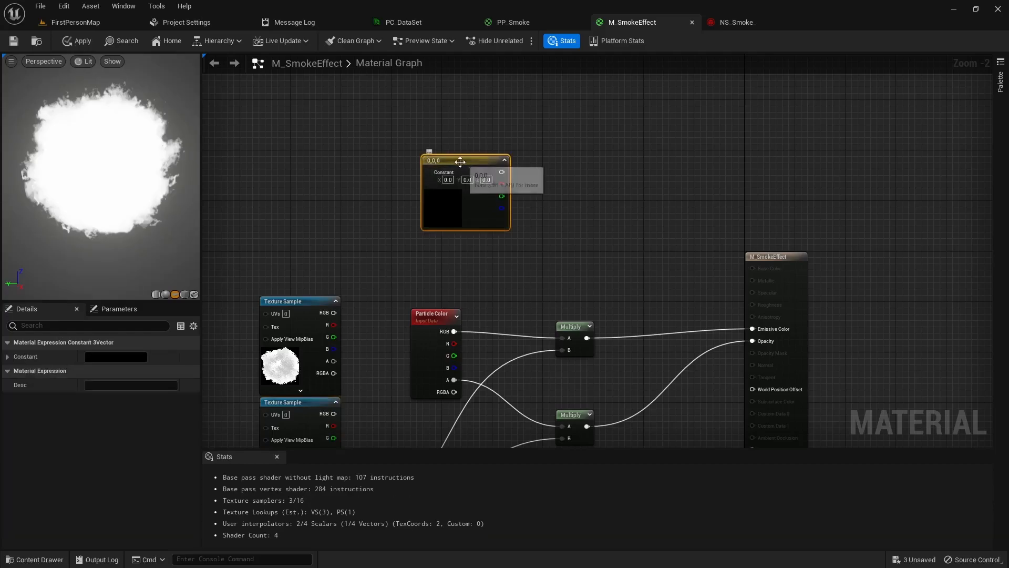
{"action": "right_click", "coordinate": [424, 157]}
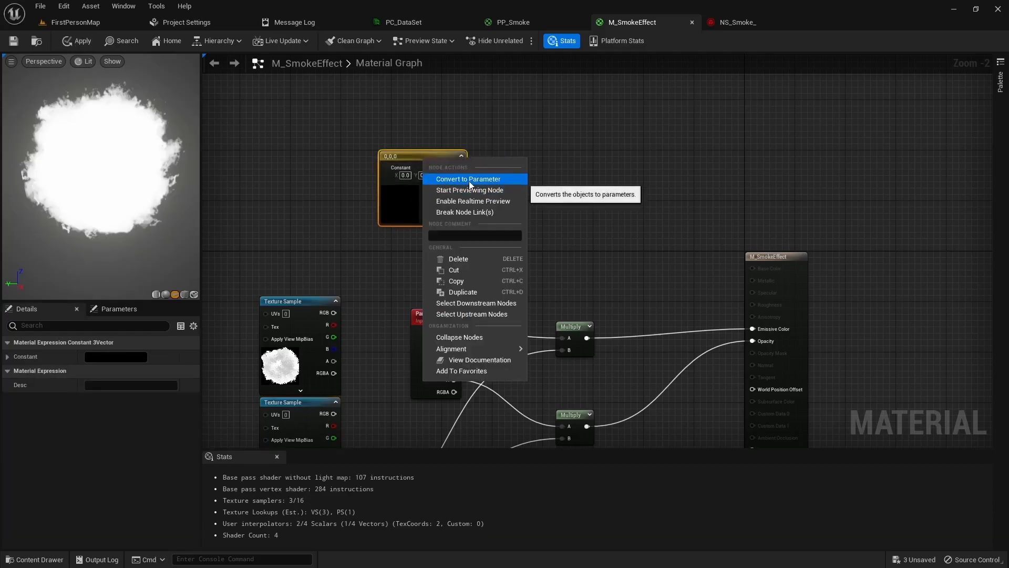
{"action": "left_click", "coordinate": [469, 181]}
{"action": "type", "text": "Color"}
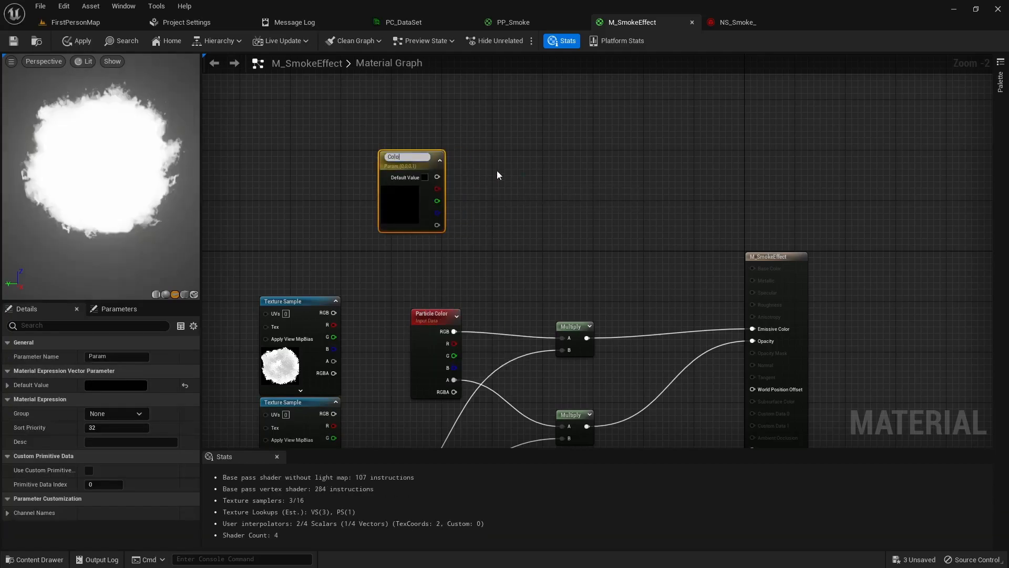
{"action": "key", "text": "Return"}
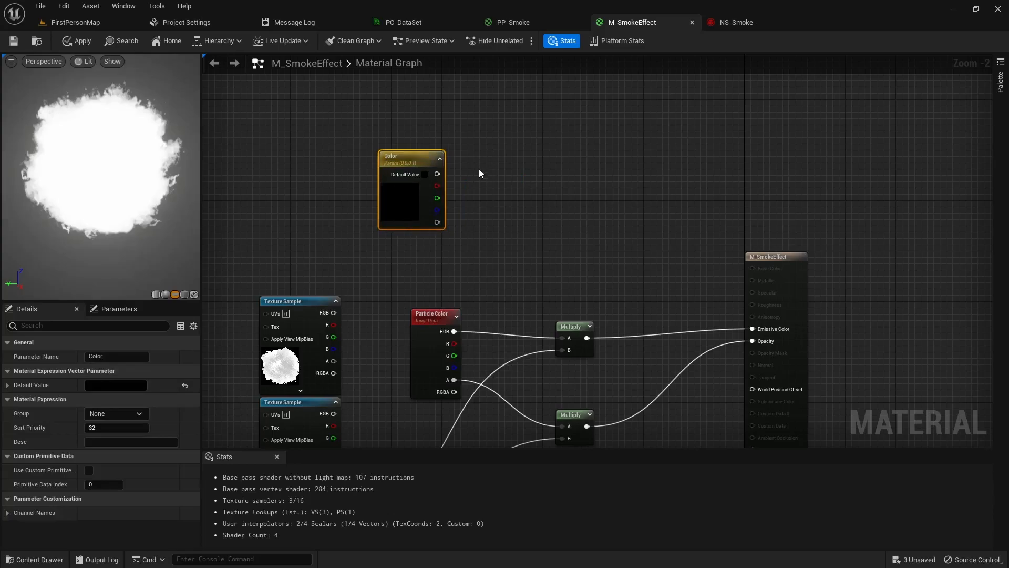
- Add a Multiply node beside the Color parameter, on the side facing the material output
{"action": "left_click", "coordinate": [532, 189]}
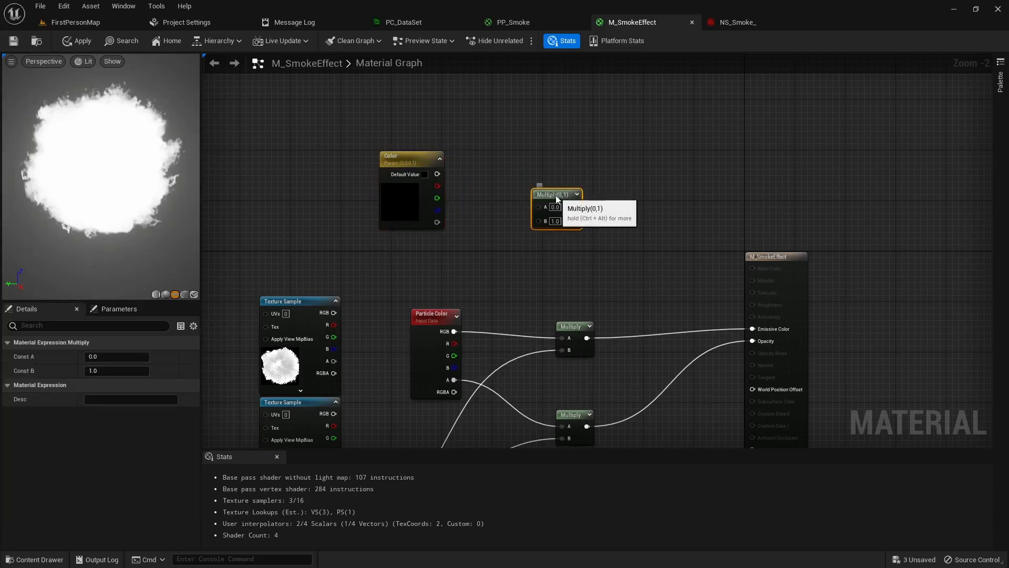
{"action": "left_click_drag", "start_coordinate": [556, 197], "coordinate": [535, 203]}
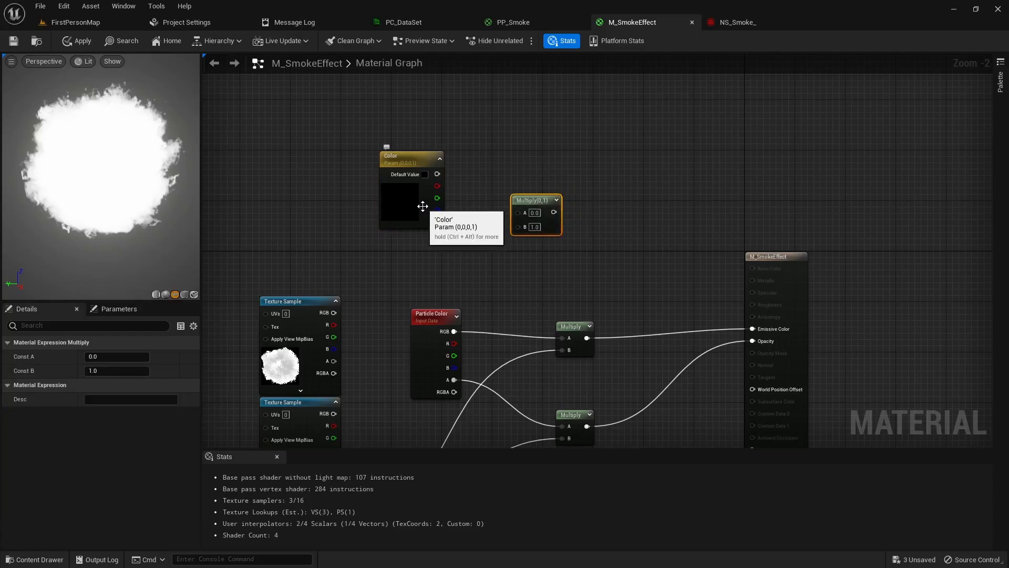
{"action": "left_click", "coordinate": [413, 255]}
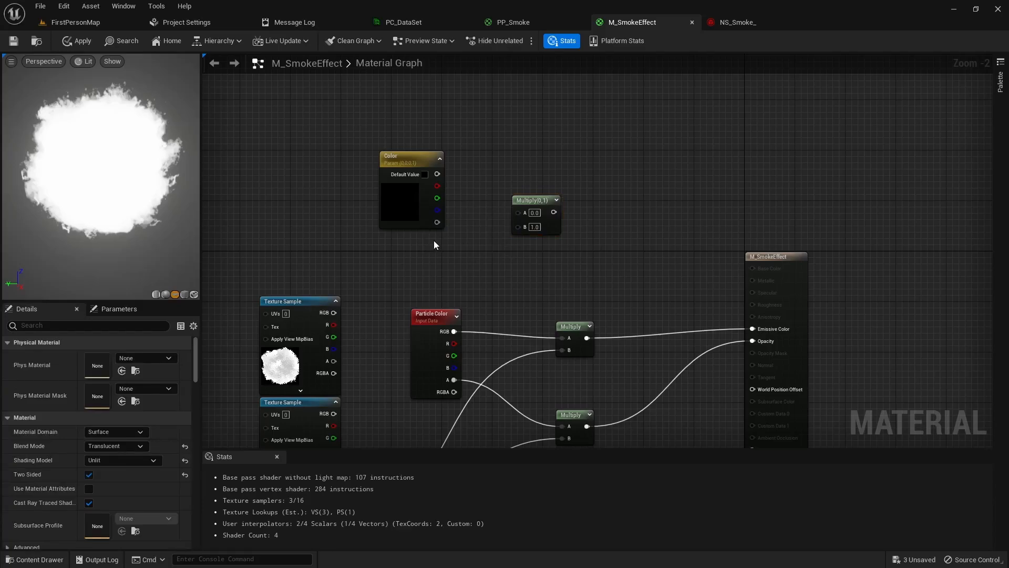
- Add a scalar parameter named Brightness below Color, and connect Color to the new Multiply's A and Brightness to its B
{"action": "left_click", "coordinate": [402, 258]}
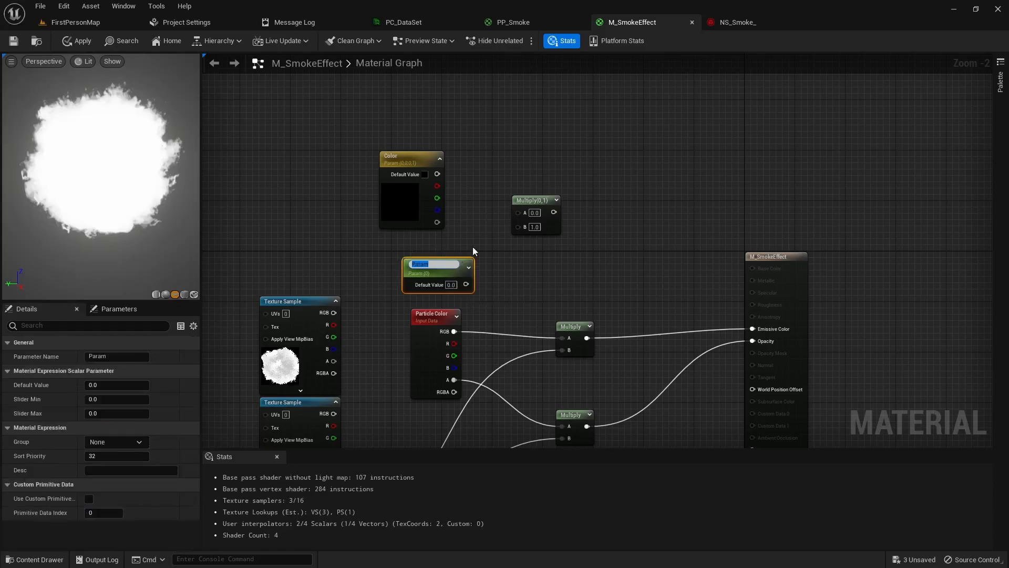
{"action": "type", "text": "Brightness"}
{"action": "key", "text": "Return"}
{"action": "left_click_drag", "start_coordinate": [451, 275], "coordinate": [434, 262]}
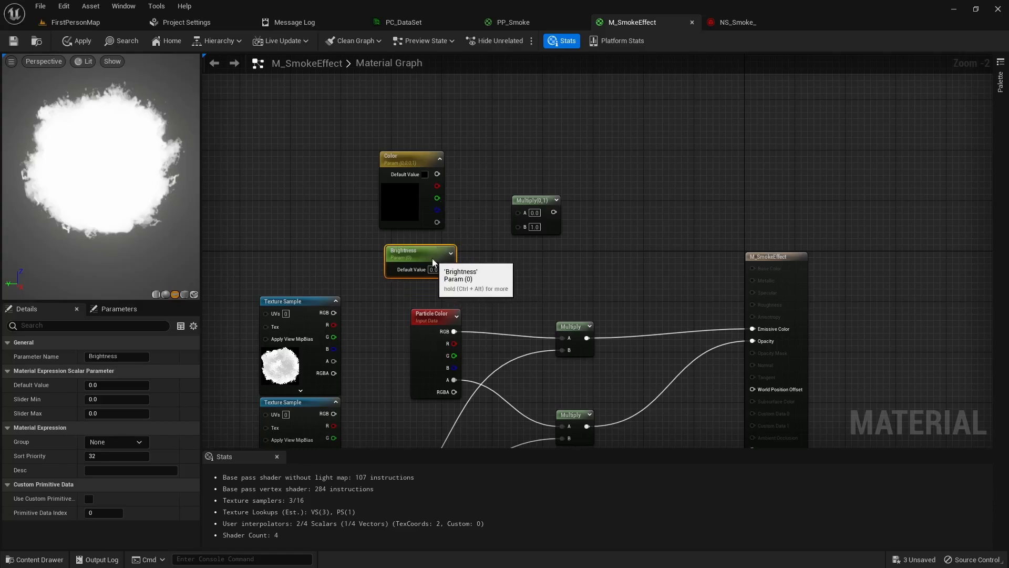
{"action": "left_click_drag", "start_coordinate": [437, 174], "coordinate": [518, 213]}
{"action": "left_click_drag", "start_coordinate": [448, 269], "coordinate": [518, 224]}
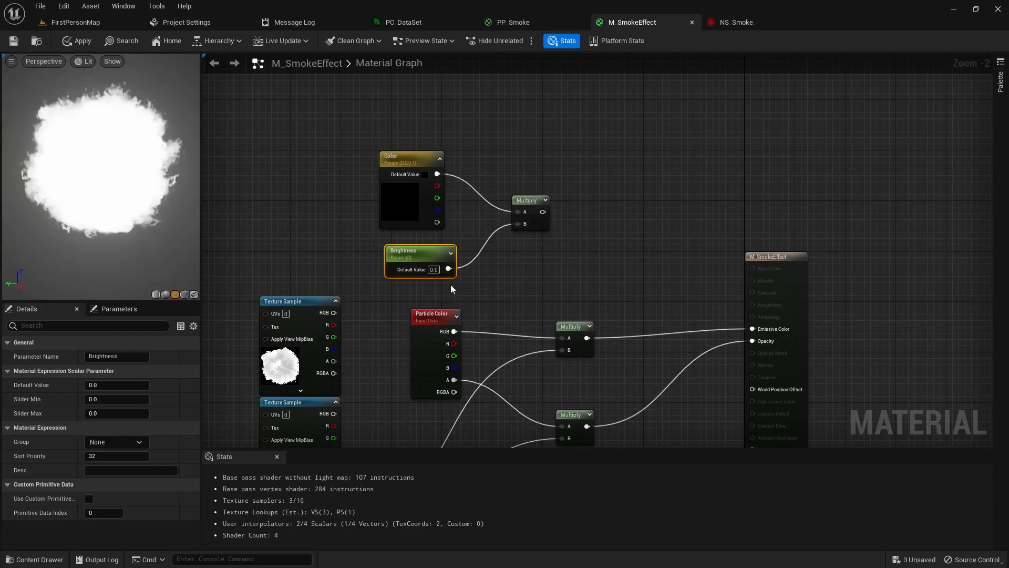
- Set the Color parameter's default to light blue (R 0.06543, G 0.422136, B 0.697917) and Brightness's default to 20
{"action": "double_click", "coordinate": [406, 221]}
{"action": "left_click_drag", "start_coordinate": [479, 291], "coordinate": [447, 279]}
{"action": "mouse_move", "coordinate": [566, 295]}
{"action": "left_mouse_down"}
{"action": "mouse_move", "coordinate": [569, 254]}
{"action": "mouse_move", "coordinate": [569, 269]}
{"action": "mouse_move", "coordinate": [546, 255]}
{"action": "left_mouse_up"}
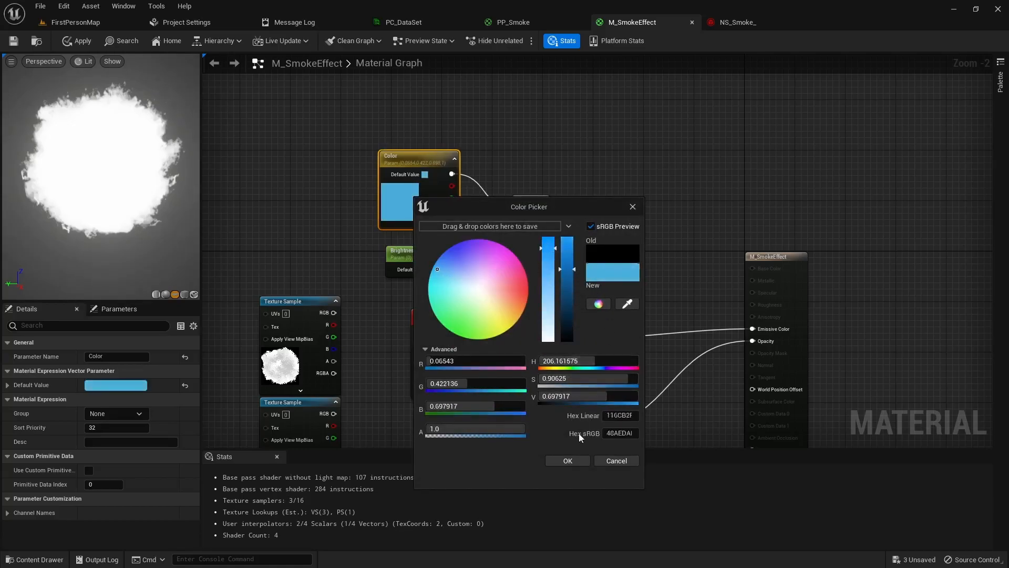
{"action": "left_click", "coordinate": [568, 461]}
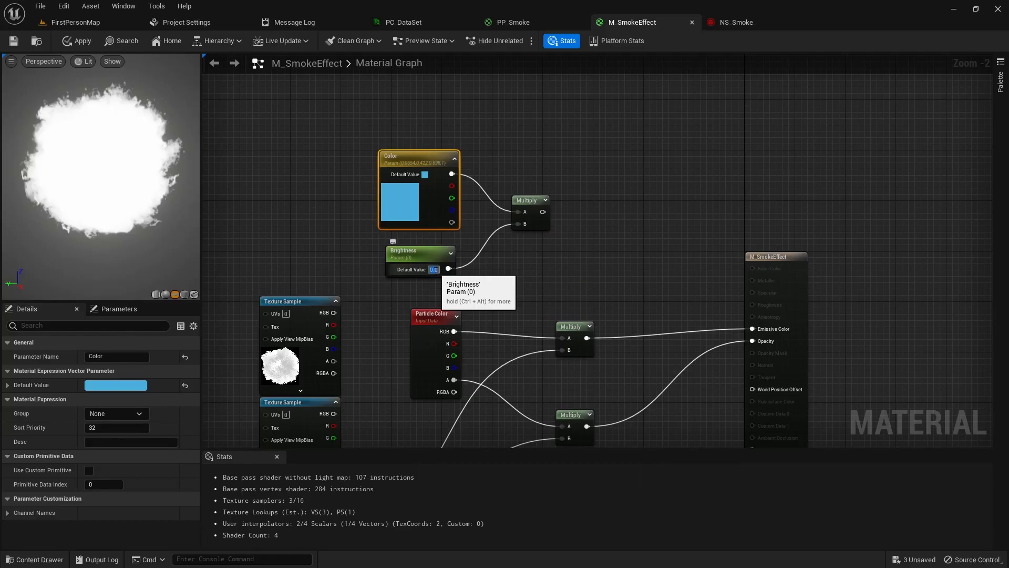
{"action": "type", "text": "20"}
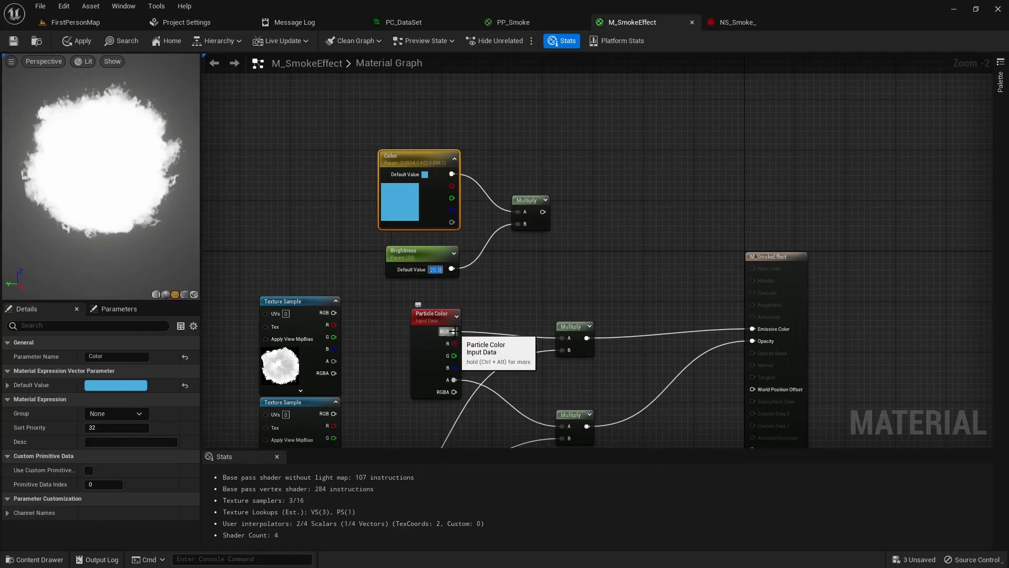
- Connect the Color-Brightness Multiply's output to A of the Multiply feeding Emissive Color, replacing Particle Color's RGB, and save the material
{"action": "left_click_drag", "start_coordinate": [542, 211], "coordinate": [563, 338]}
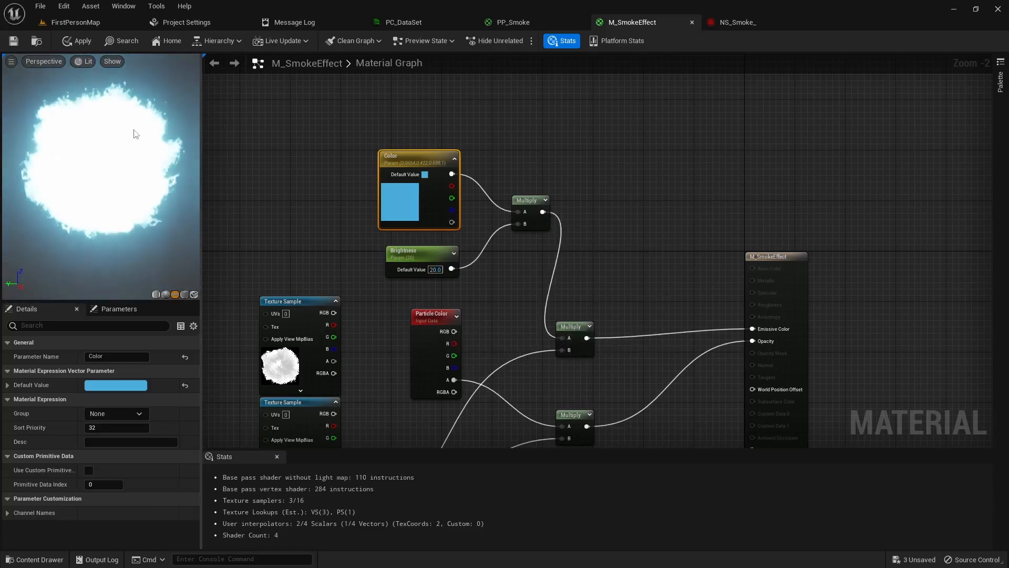
{"action": "left_click", "coordinate": [14, 41]}
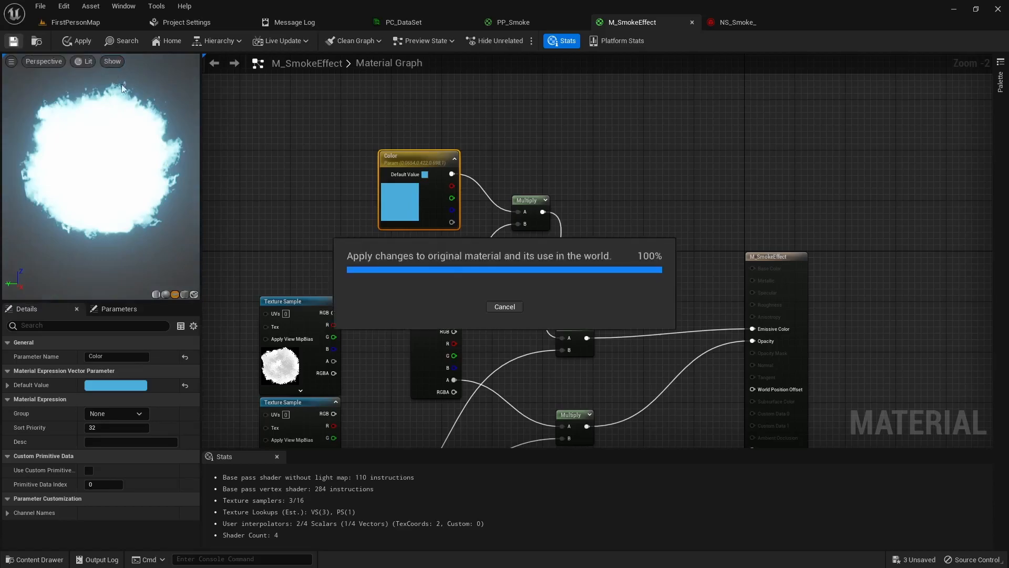
- Play FirstPersonMap to examine the smoke with the blue color and brightness applied, then stop the session
{"action": "left_click", "coordinate": [74, 22]}
{"action": "key", "text": "alt+p"}
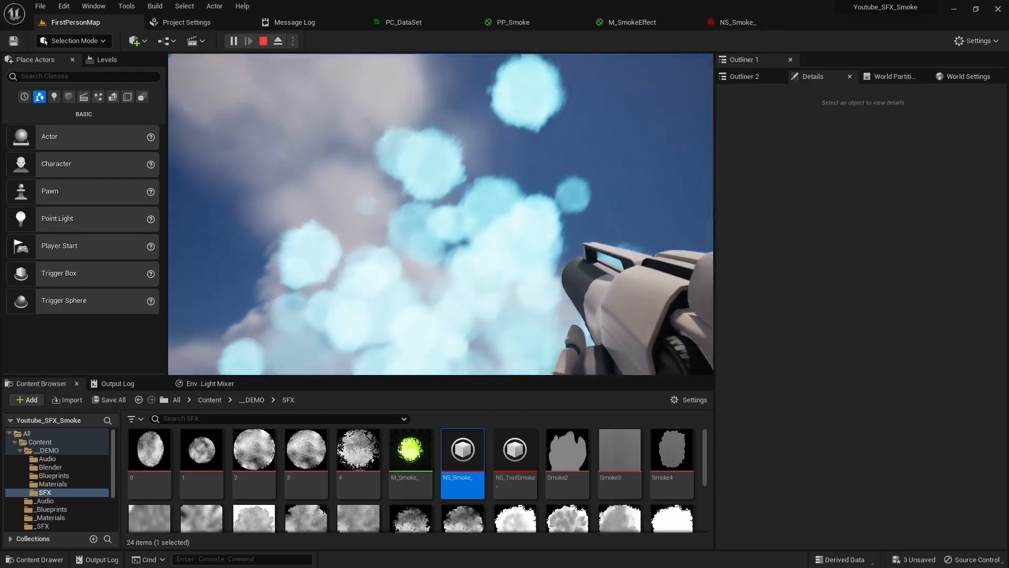
{"action": "key", "text": "Escape"}
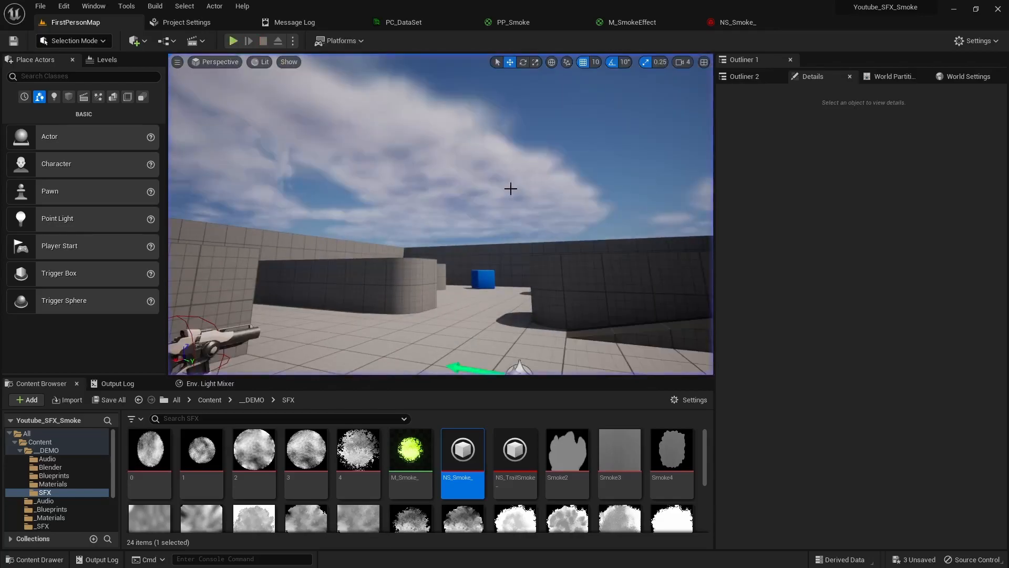
- In M_SmokeEffect, connect the middle Texture Sample's RGB to the upper Multiply's B and its alpha to the lower Multiply's B, then save
{"action": "left_click", "coordinate": [645, 23]}
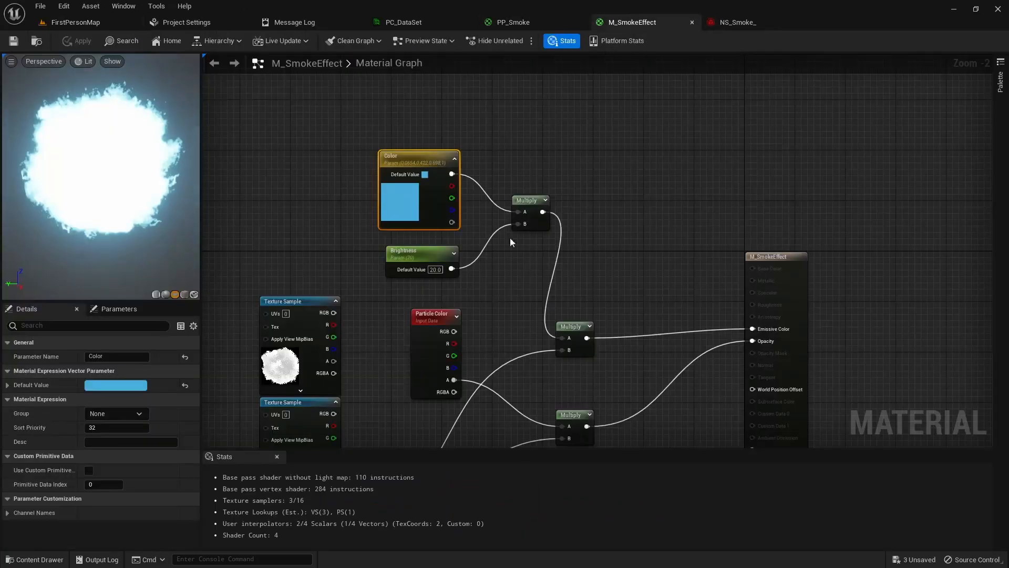
{"action": "right_click_drag", "start_coordinate": [618, 271], "coordinate": [565, 157]}
{"action": "left_click_drag", "start_coordinate": [316, 266], "coordinate": [543, 196]}
{"action": "left_click_drag", "start_coordinate": [314, 309], "coordinate": [485, 298]}
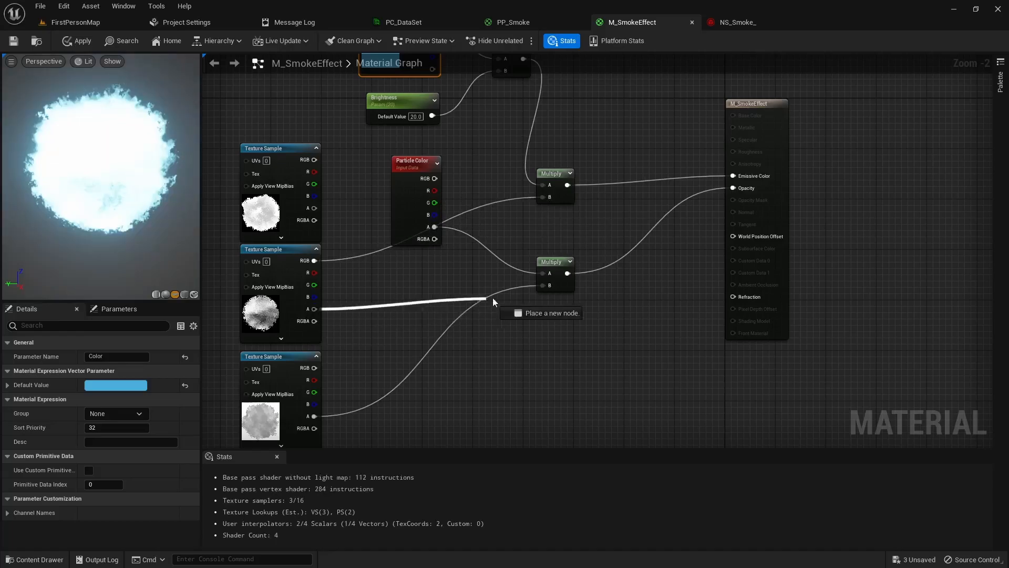
{"action": "left_click_drag", "start_coordinate": [535, 272], "coordinate": [541, 285]}
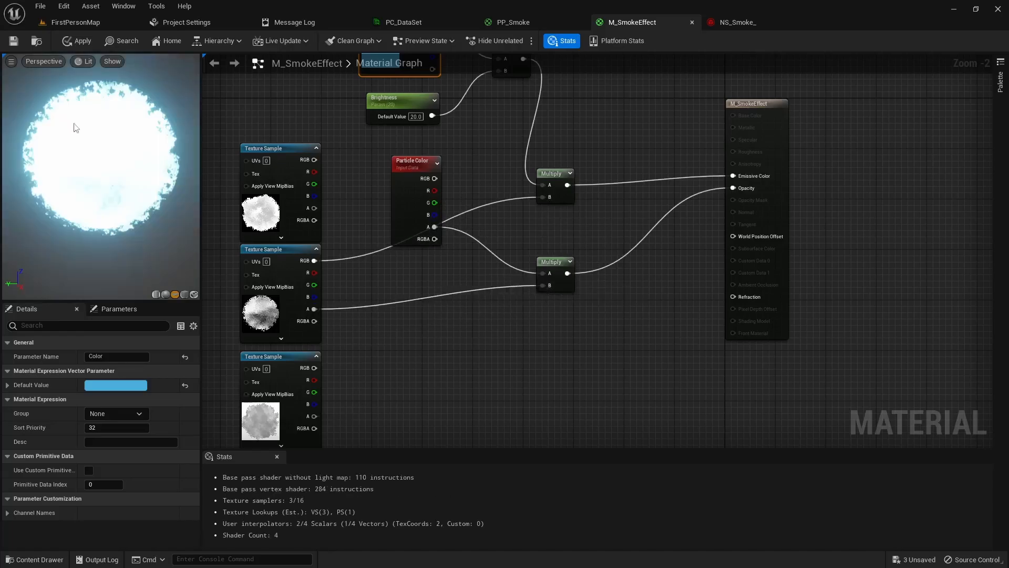
{"action": "left_click", "coordinate": [14, 41]}
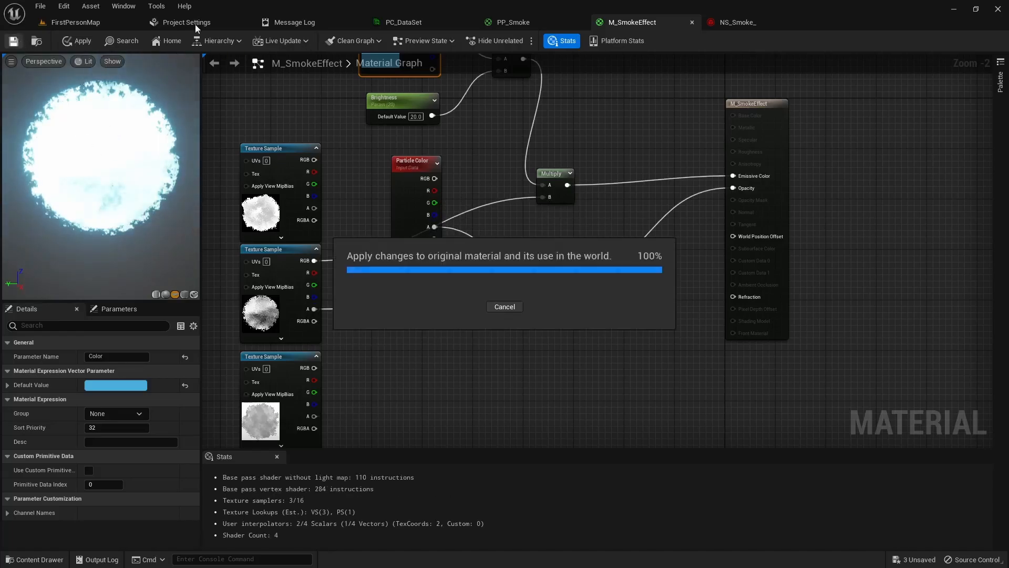
- Play FirstPersonMap to examine the blue smoke with the middle Texture Sample, then stop the session
{"action": "left_click", "coordinate": [97, 24]}
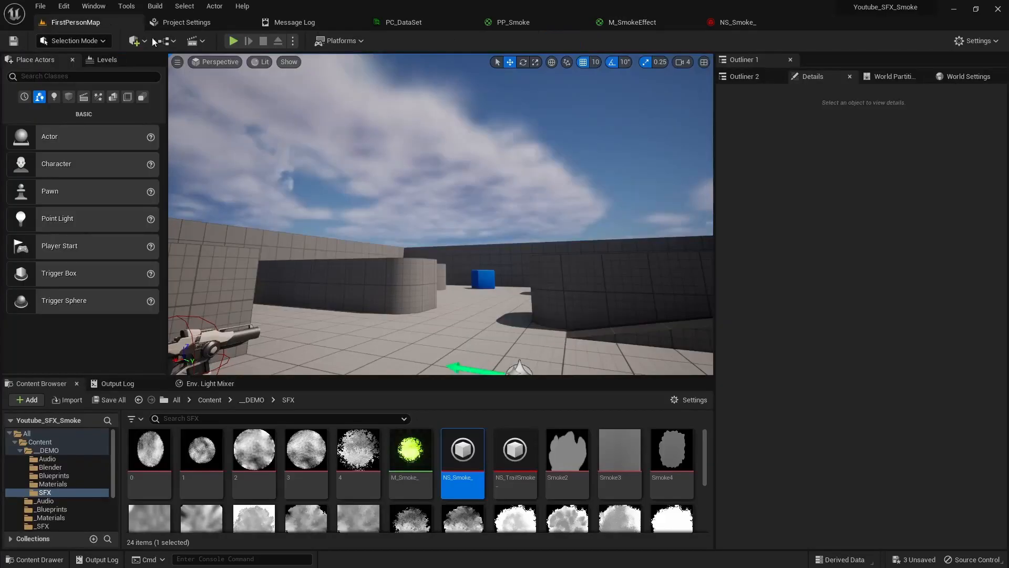
{"action": "left_click", "coordinate": [345, 175]}
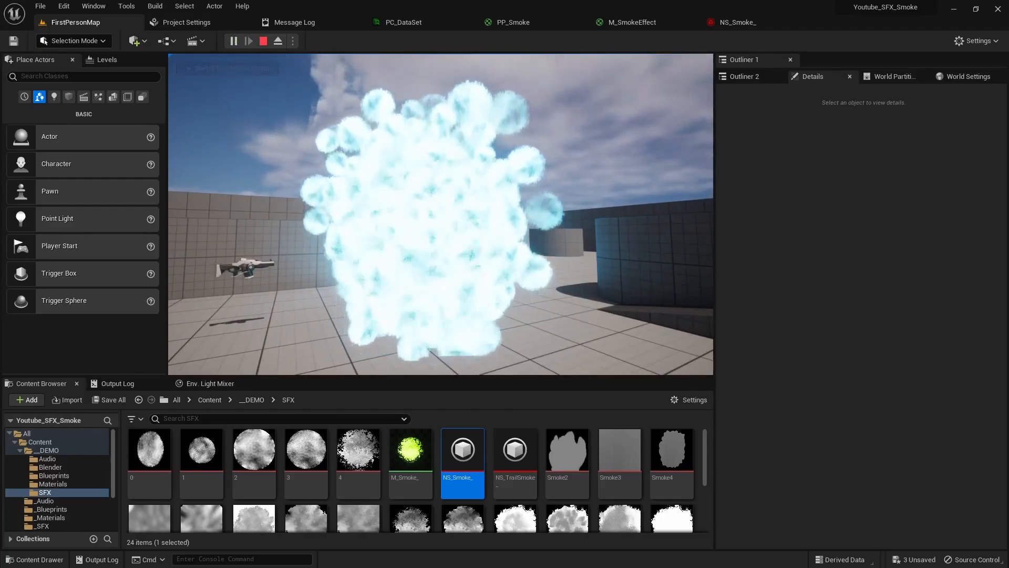
{"action": "key", "text": "a"}
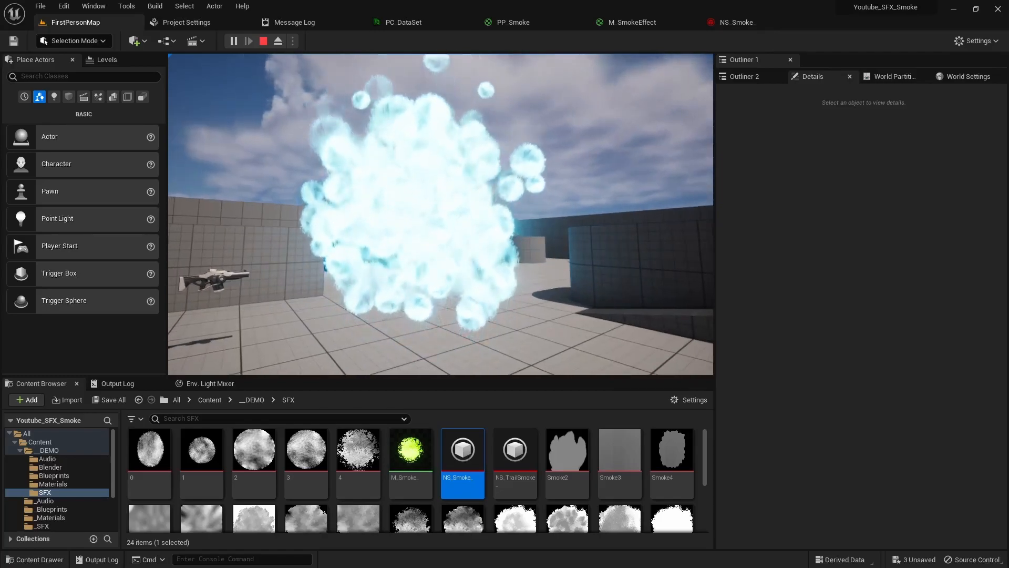
{"action": "key", "text": "Escape"}
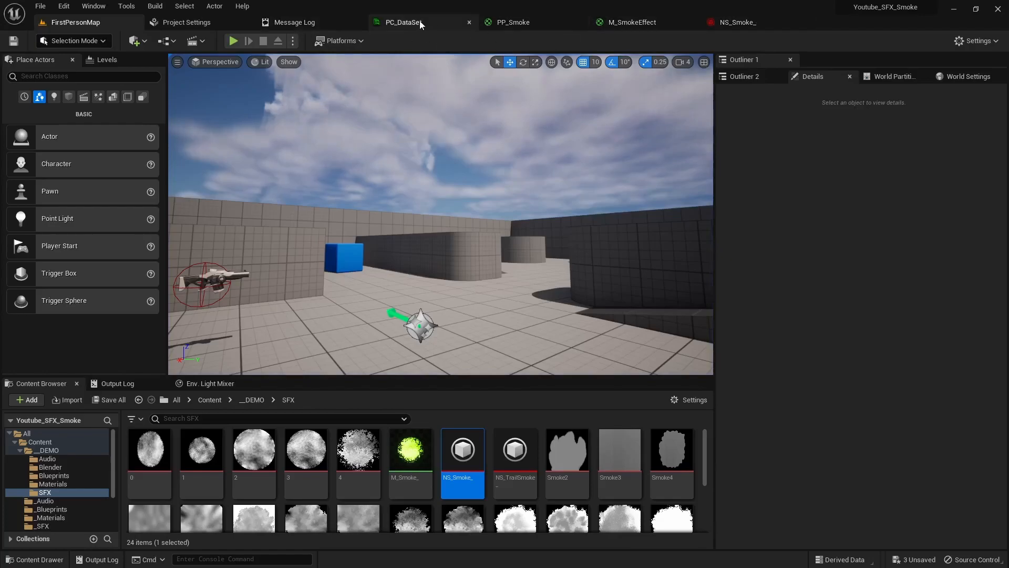
- In M_SmokeEffect, connect the topmost Texture Sample's RGB to the upper Multiply's B and its alpha to the lower Multiply's B, then save
{"action": "left_click", "coordinate": [638, 27]}
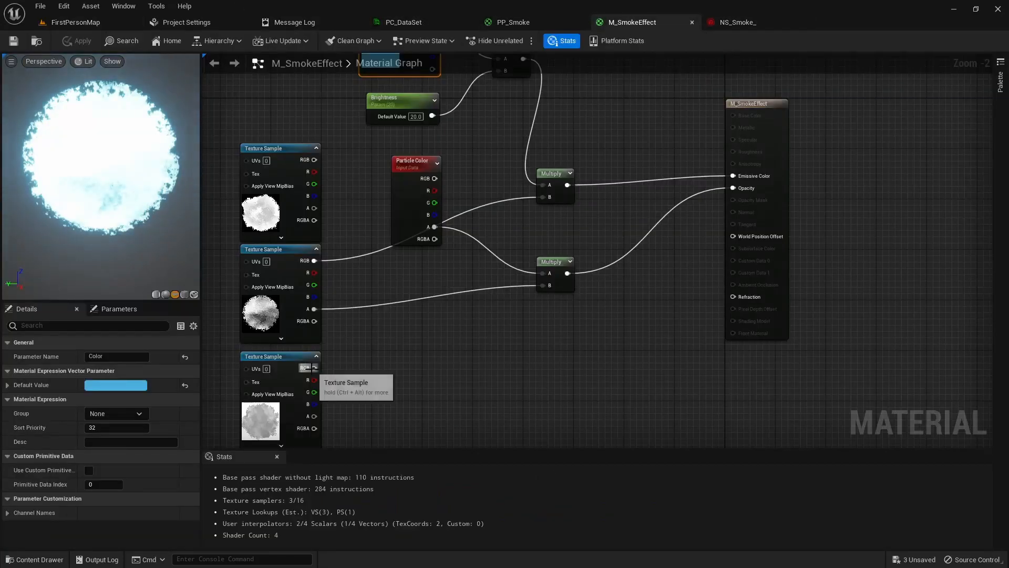
{"action": "left_click_drag", "start_coordinate": [314, 160], "coordinate": [543, 197]}
{"action": "left_click_drag", "start_coordinate": [315, 208], "coordinate": [542, 286]}
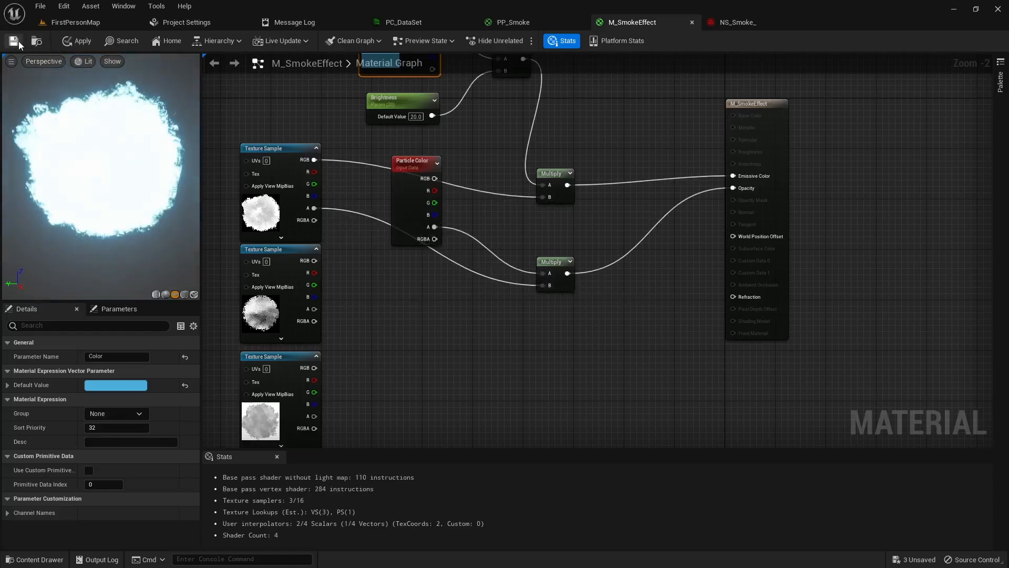
- Play FirstPersonMap to examine the blue smoke with the topmost Texture Sample from near and far, then stop the session
{"action": "left_click", "coordinate": [93, 22]}
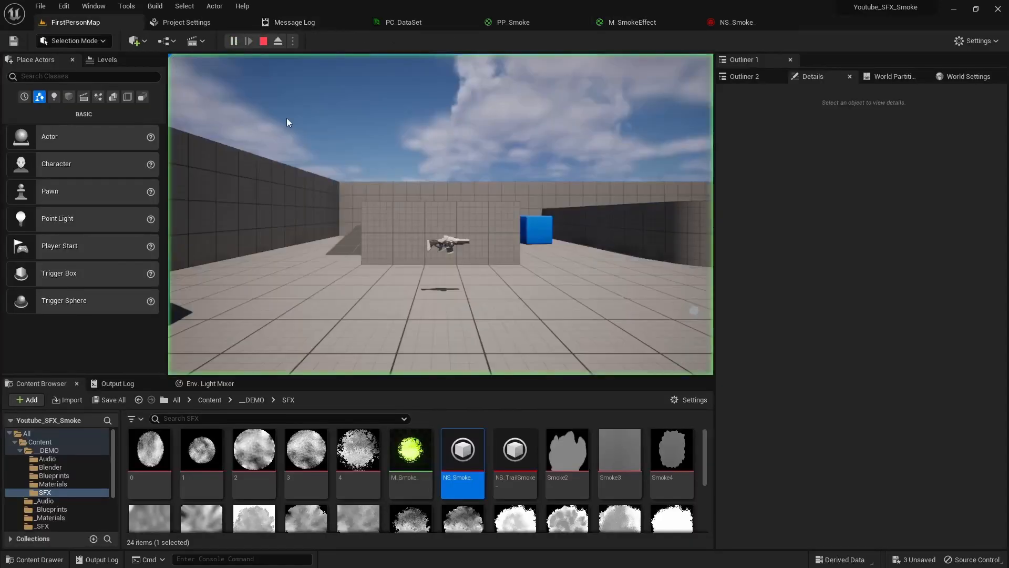
{"action": "left_click", "coordinate": [282, 112]}
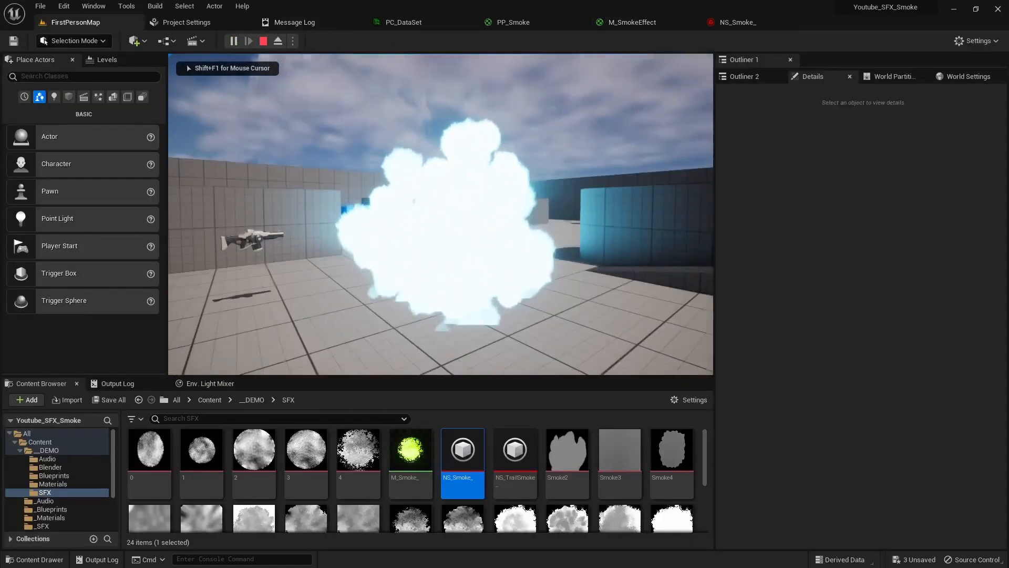
{"action": "key", "text": "w"}
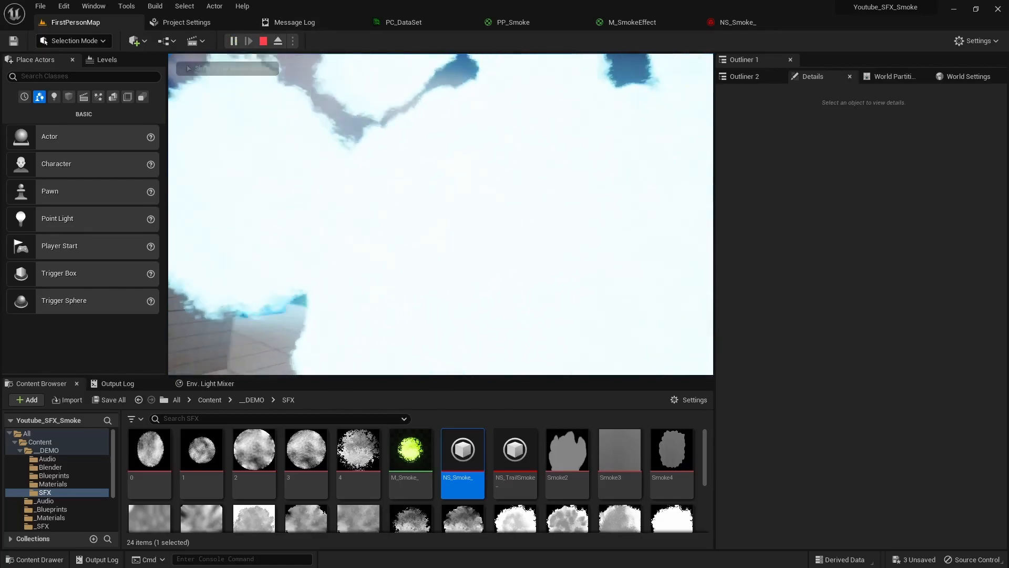
{"action": "key", "text": "s"}
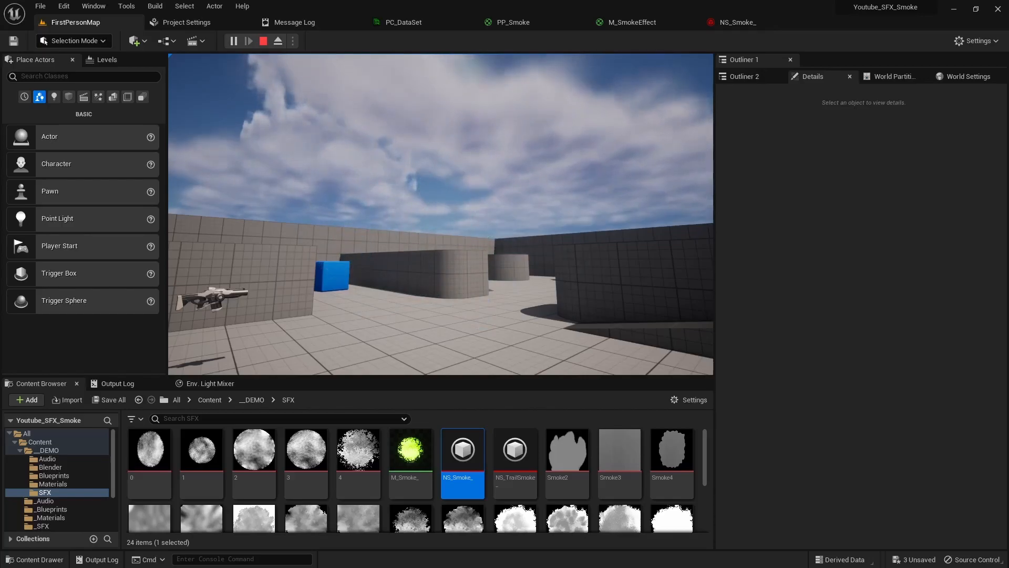
{"action": "key", "text": "Escape"}
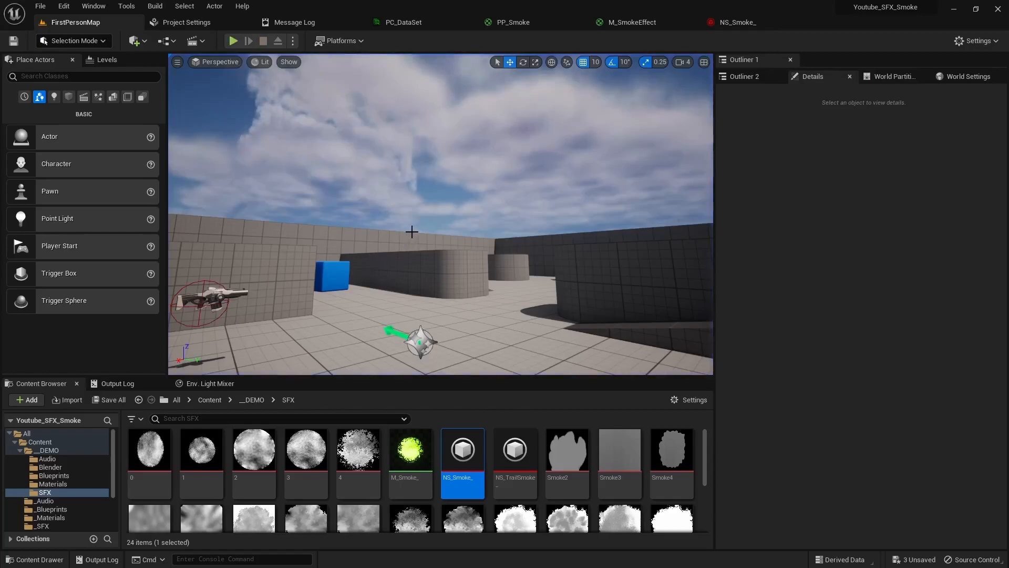